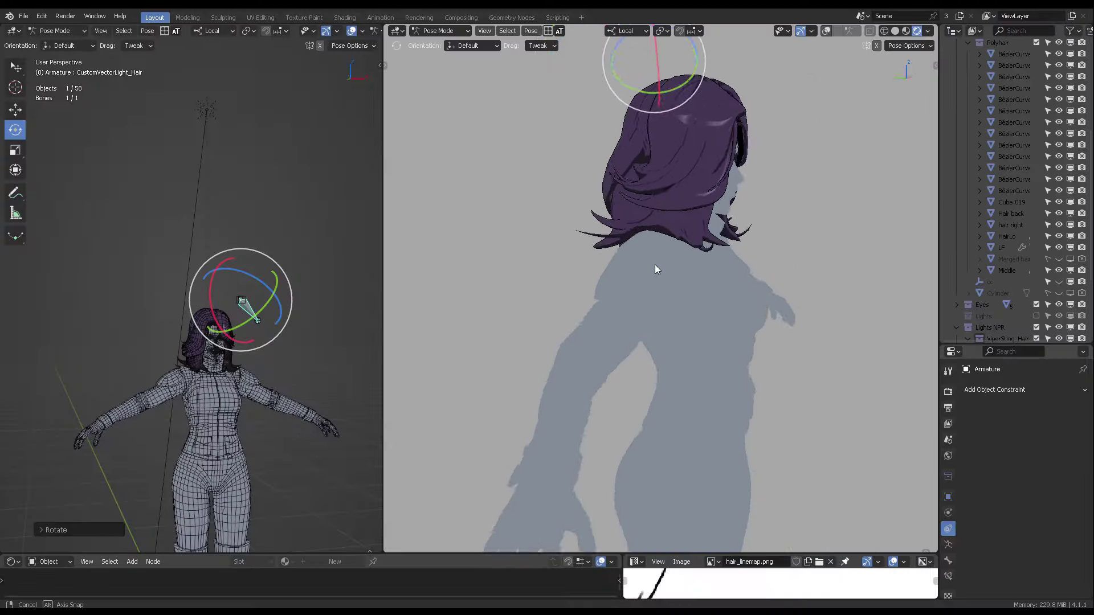
# Step: Rotate the CustomVectorLight_Hair bone above the head and select the LF hair mesh
pyautogui.moveTo(654, 264); pyautogui.dragTo(676, 229)
pyautogui.moveTo(676, 230); pyautogui.dragTo(763, 369, button='middle')
pyautogui.click(661, 308)
pyautogui.moveTo(583, 408); pyautogui.dragTo(773, 412, button='middle')
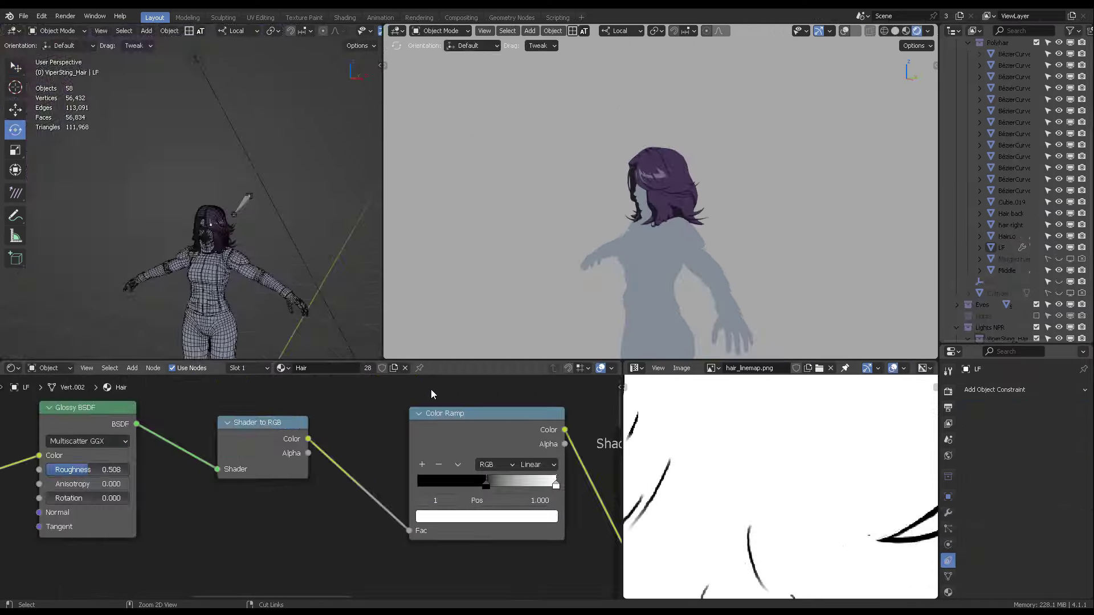
# Step: Adjust the brightness of the brown hair colour in the Hair Shadow and normal color Mix node
pyautogui.hotkey('ctrl', 'space')
pyautogui.keyDown('ctrl'); pyautogui.moveTo(820, 92); pyautogui.dragTo(456, 291, button='middle'); pyautogui.keyUp('ctrl')
pyautogui.moveTo(540, 354); pyautogui.dragTo(470, 196, button='middle')
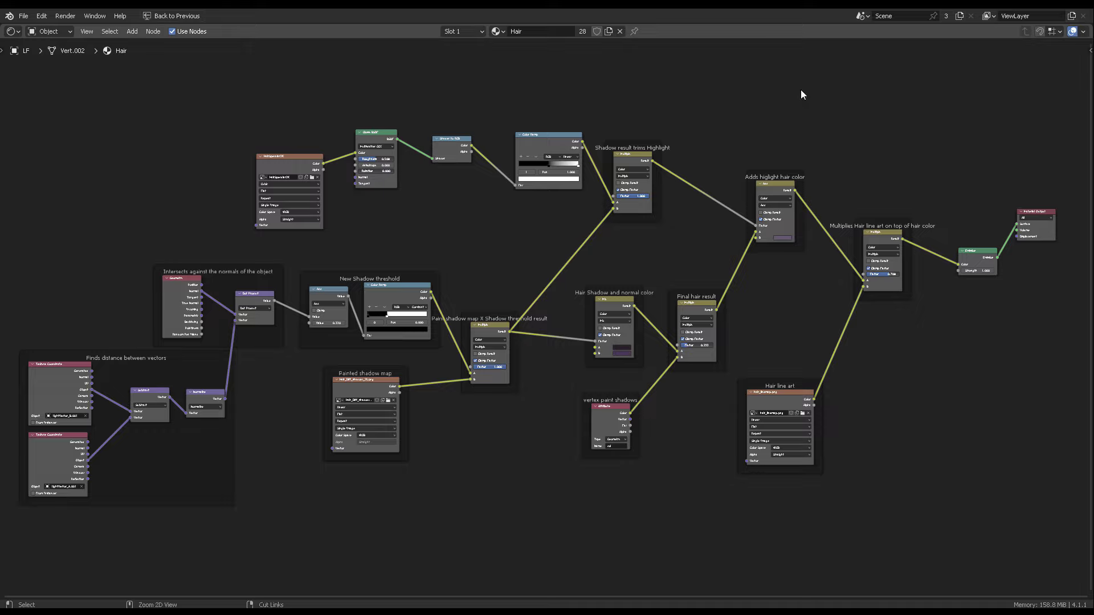
pyautogui.hotkey('ctrl', 'space')
pyautogui.moveTo(801, 90); pyautogui.dragTo(545, 357, button='middle')
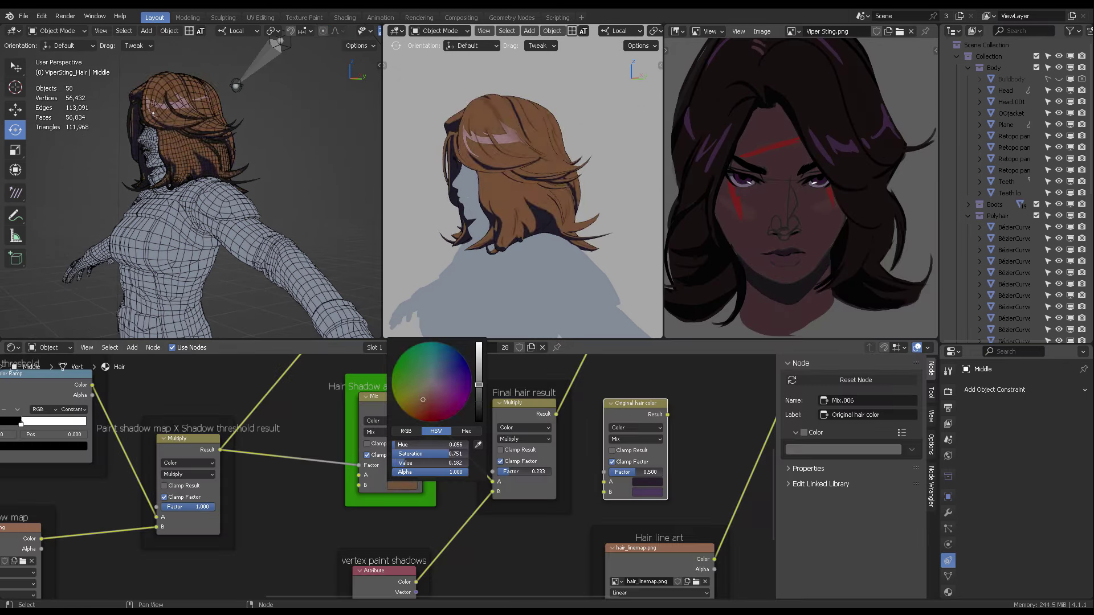
pyautogui.moveTo(484, 396); pyautogui.dragTo(483, 393)
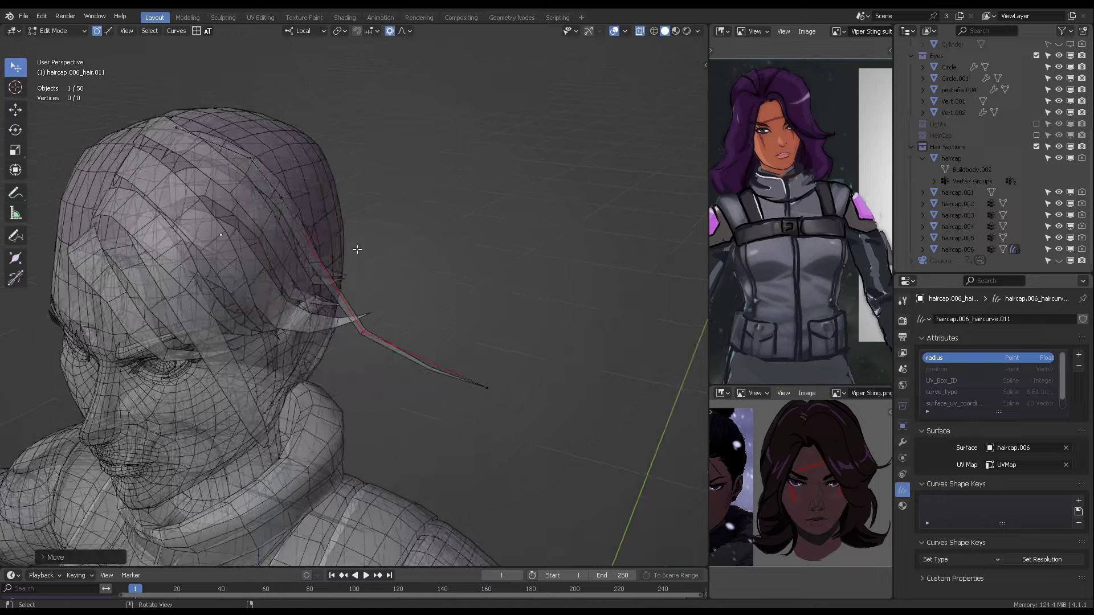
# Step: Leave curve editing of the hair strand and fold away the Hair Tool's Sub-systems and Hair System Setup sections
pyautogui.hotkey('ctrl', 'Tab')
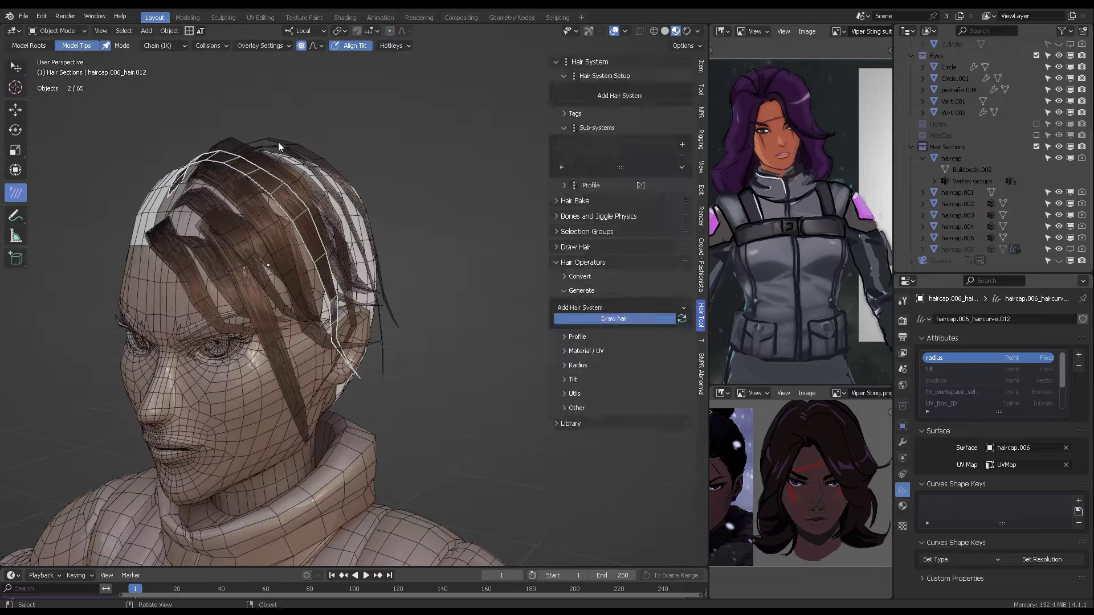
pyautogui.click(564, 185)
pyautogui.click(564, 128)
pyautogui.click(564, 76)
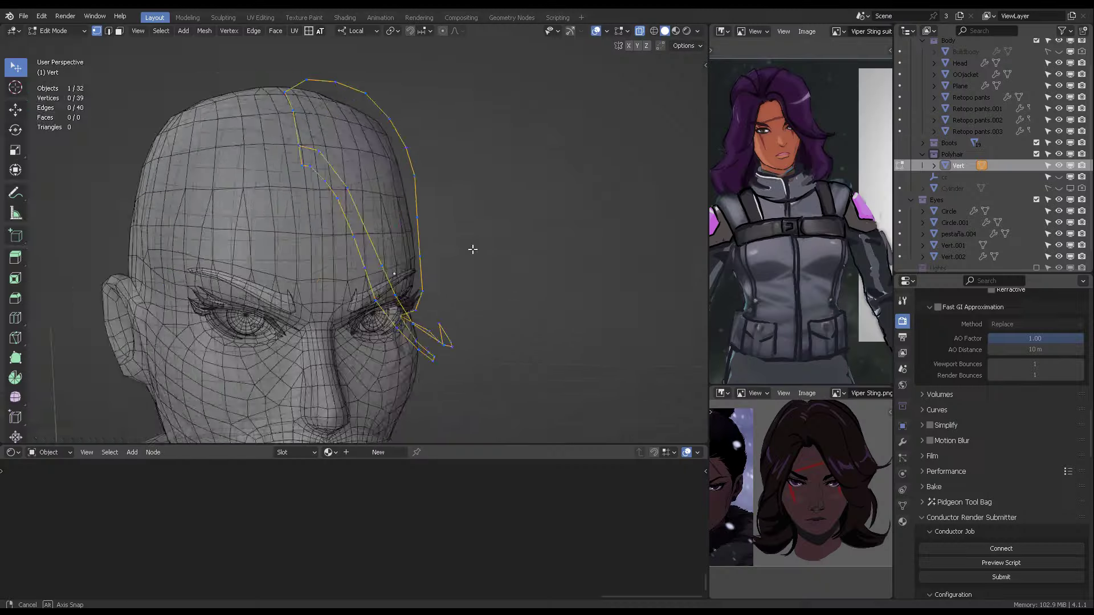
# Step: Fill the border of the Vert hair outline with a narrow strip of faces from forehead to ear
pyautogui.moveTo(472, 247); pyautogui.dragTo(342, 287, button='middle')
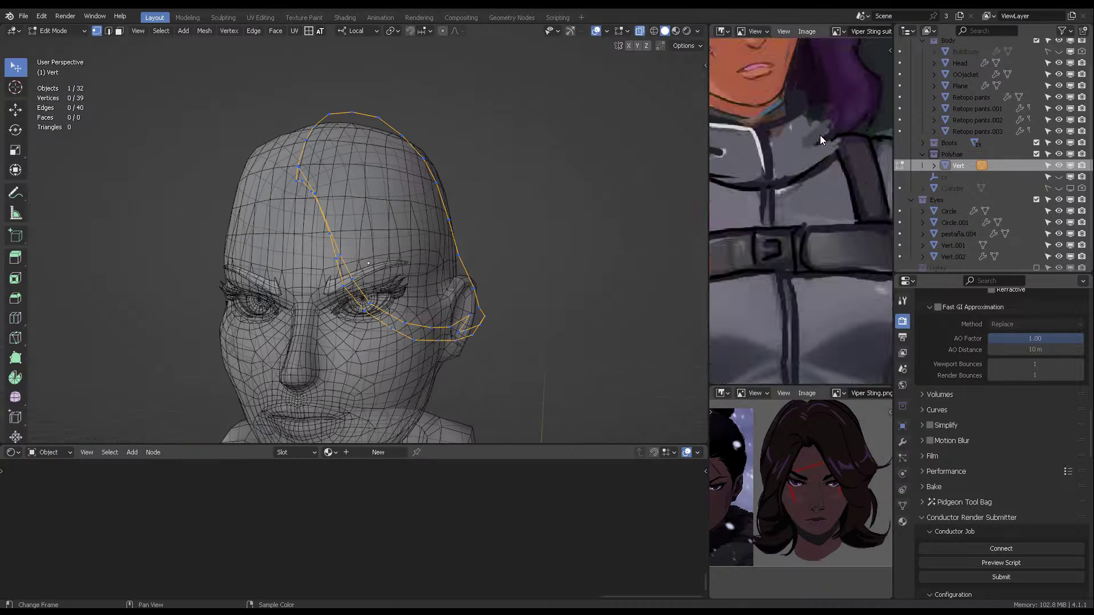
pyautogui.moveTo(452, 317); pyautogui.dragTo(387, 262, button='middle')
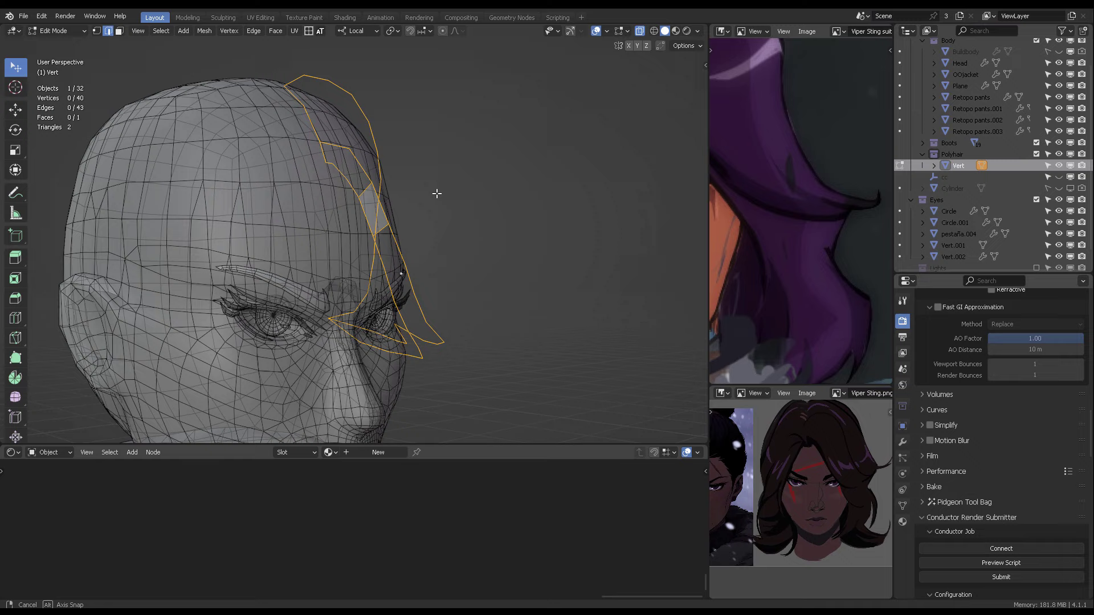
pyautogui.moveTo(437, 191); pyautogui.dragTo(372, 256, button='middle')
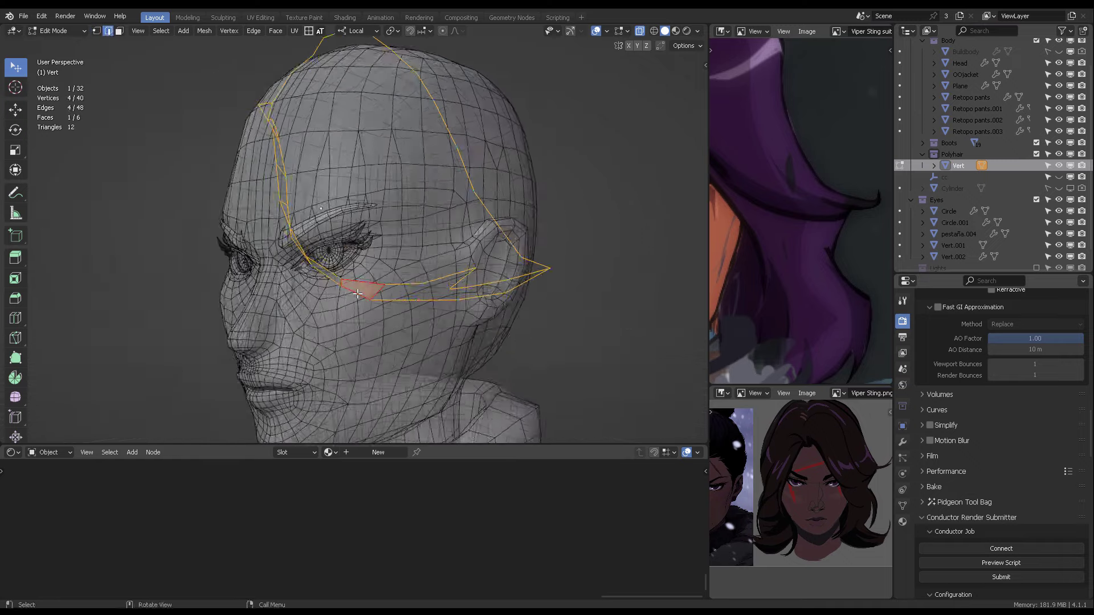
pyautogui.moveTo(408, 261); pyautogui.dragTo(385, 266, button='middle')
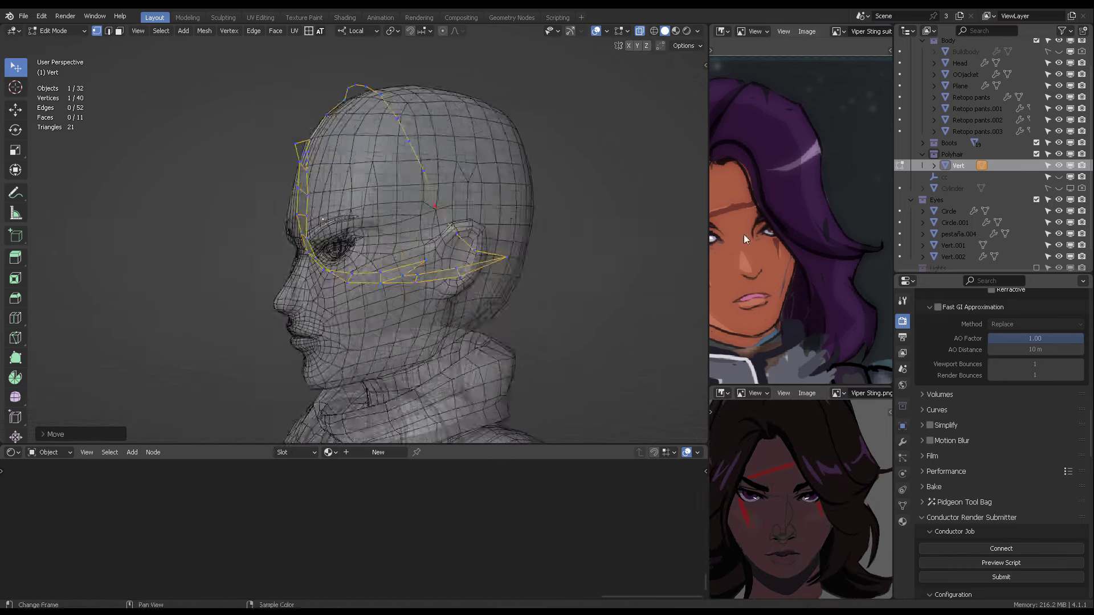
# Step: Build a second tapered strip of faces curving down the temple inside the hair outline
pyautogui.click(394, 224)
pyautogui.moveTo(394, 224); pyautogui.dragTo(444, 228, button='middle')
pyautogui.scroll(2, 813, 510)
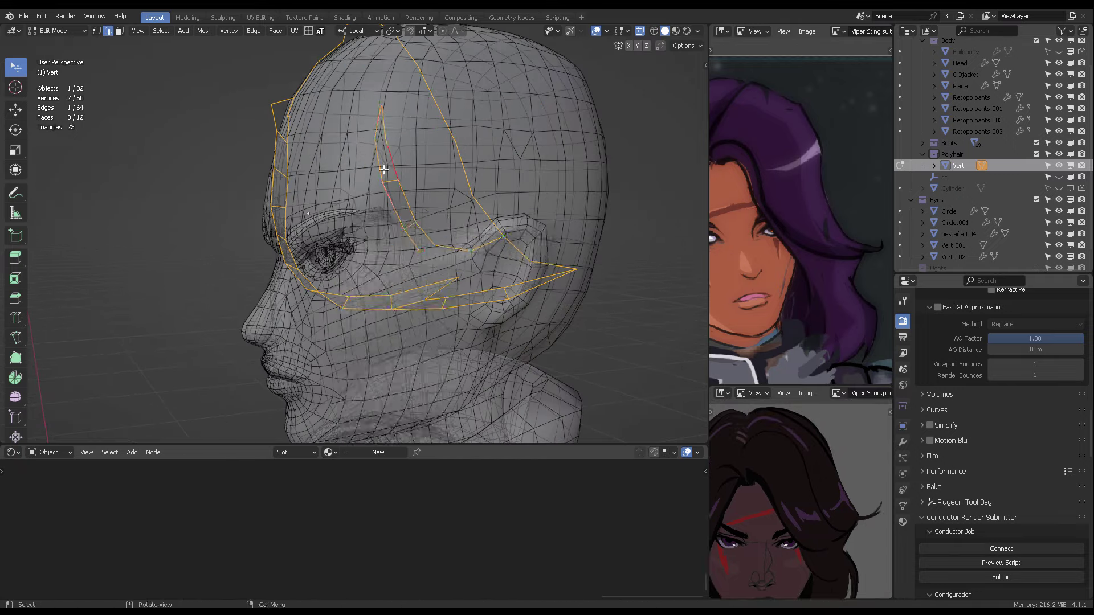
pyautogui.moveTo(342, 200); pyautogui.dragTo(427, 202, button='middle')
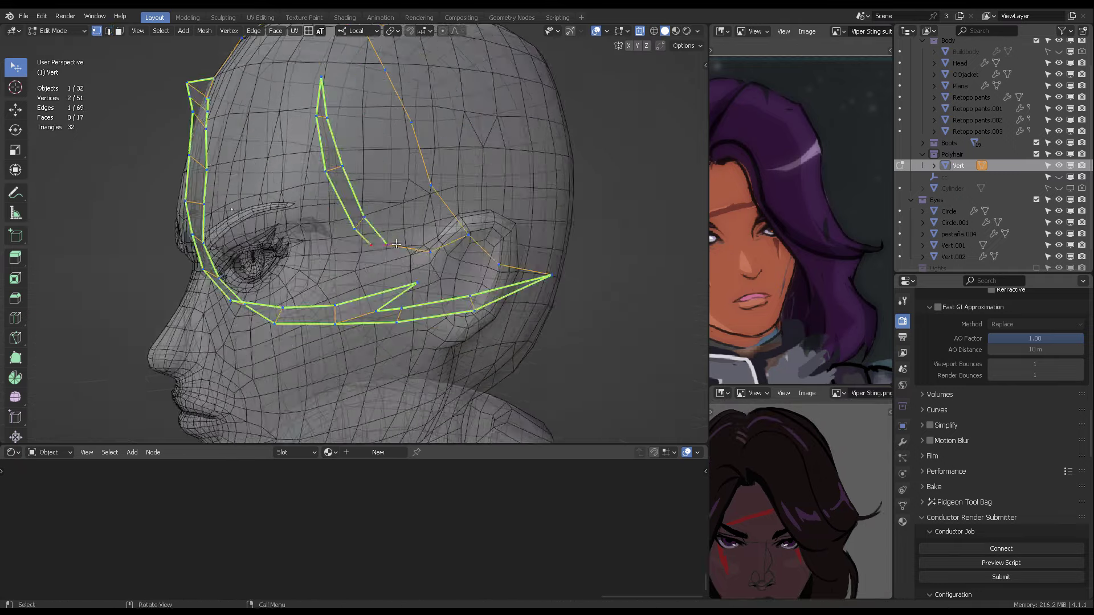
pyautogui.moveTo(427, 110); pyautogui.dragTo(332, 194, button='middle')
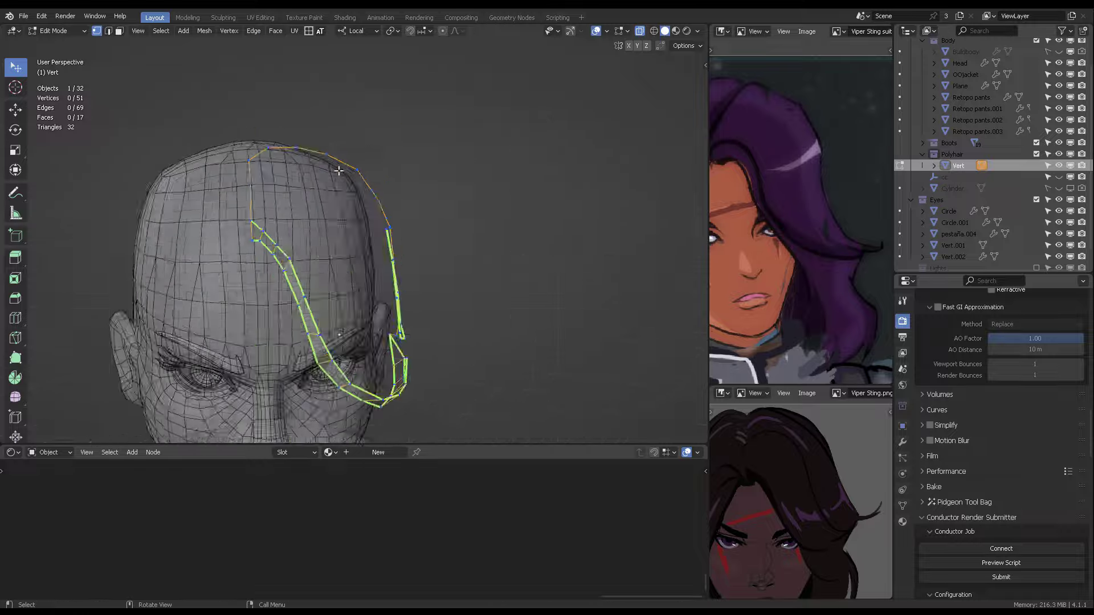
# Step: Outline another strand over the crown and fill it with a strip of faces
pyautogui.click(325, 248)
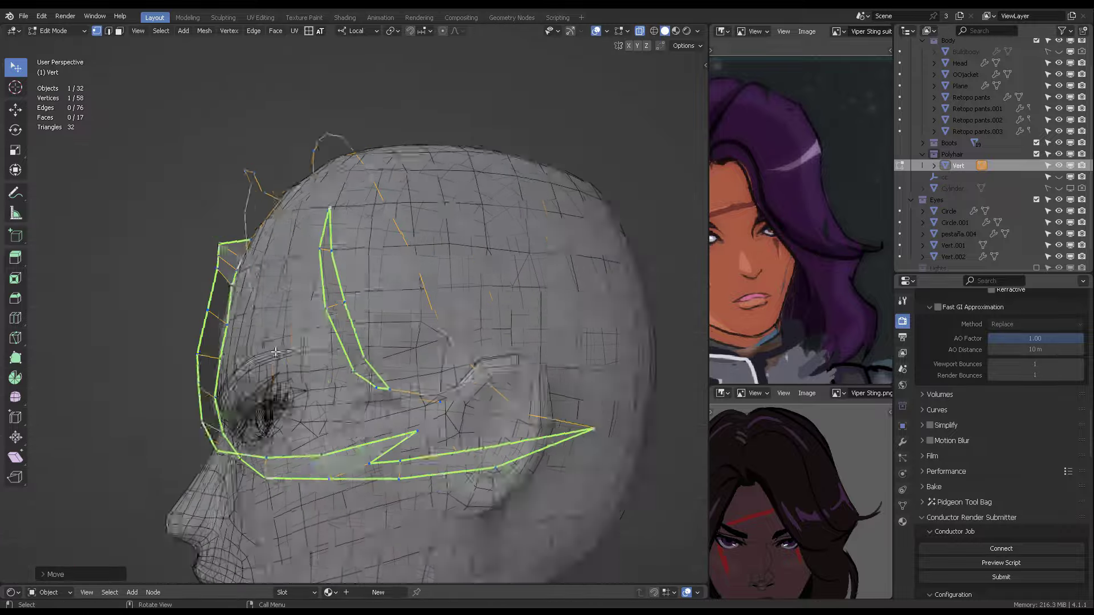
pyautogui.moveTo(342, 285); pyautogui.dragTo(424, 396, button='middle')
pyautogui.click(551, 329)
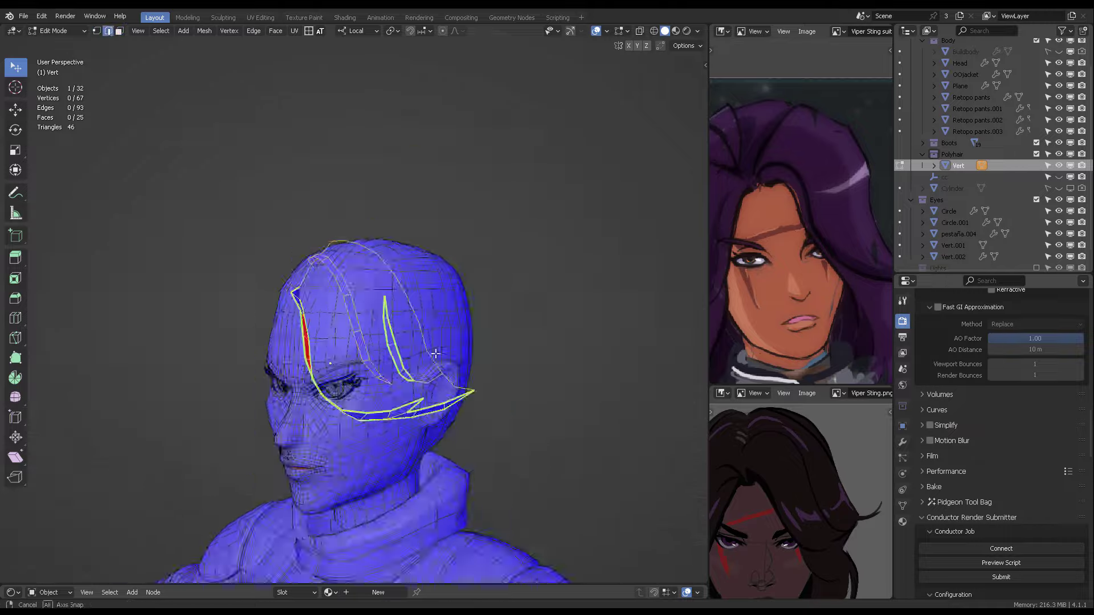
pyautogui.keyDown('ctrl'); pyautogui.click(468, 166); pyautogui.keyUp('ctrl')
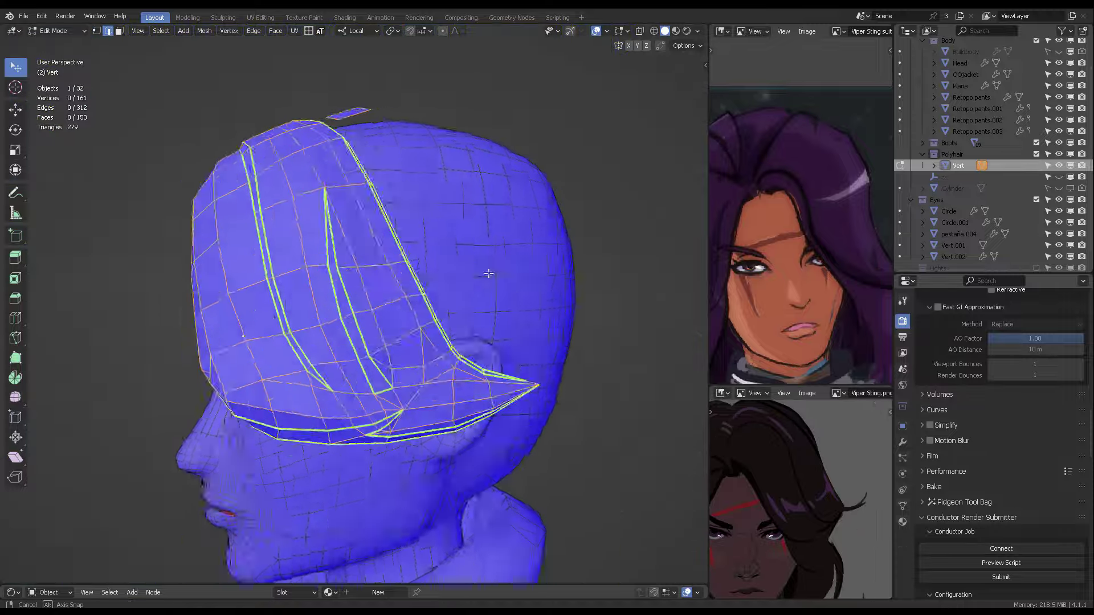
# Step: Examine the filled front hair sections from several sides and the hair's UV layout
pyautogui.moveTo(489, 274); pyautogui.dragTo(415, 325, button='middle')
pyautogui.scroll(-5, 415, 325)
pyautogui.scroll(5, 308, 266)
pyautogui.moveTo(308, 266); pyautogui.dragTo(100, 344, button='middle')
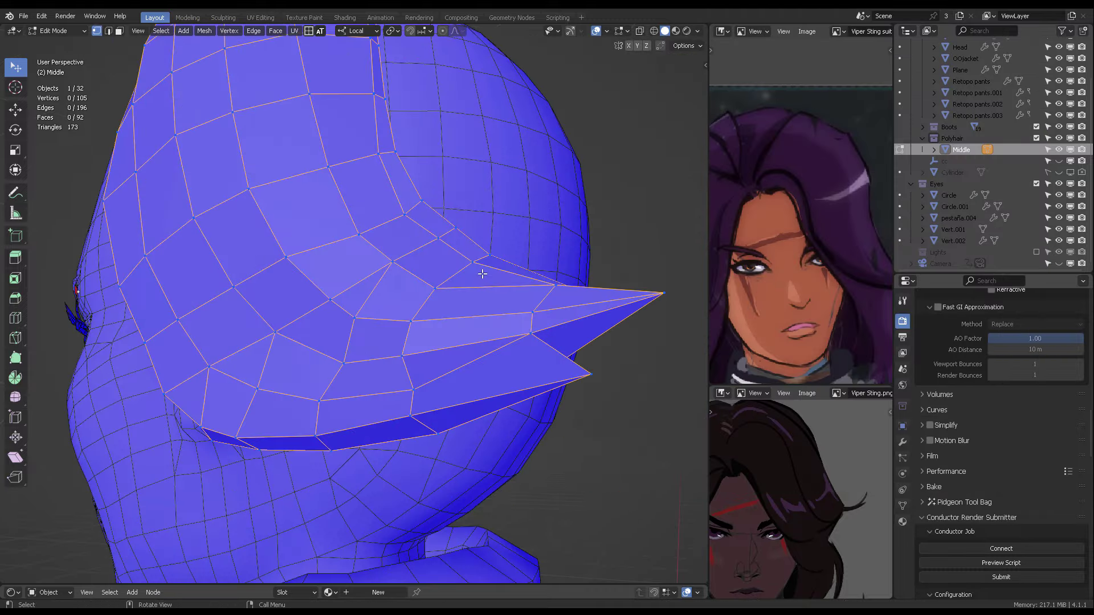
pyautogui.scroll(-4, 483, 274)
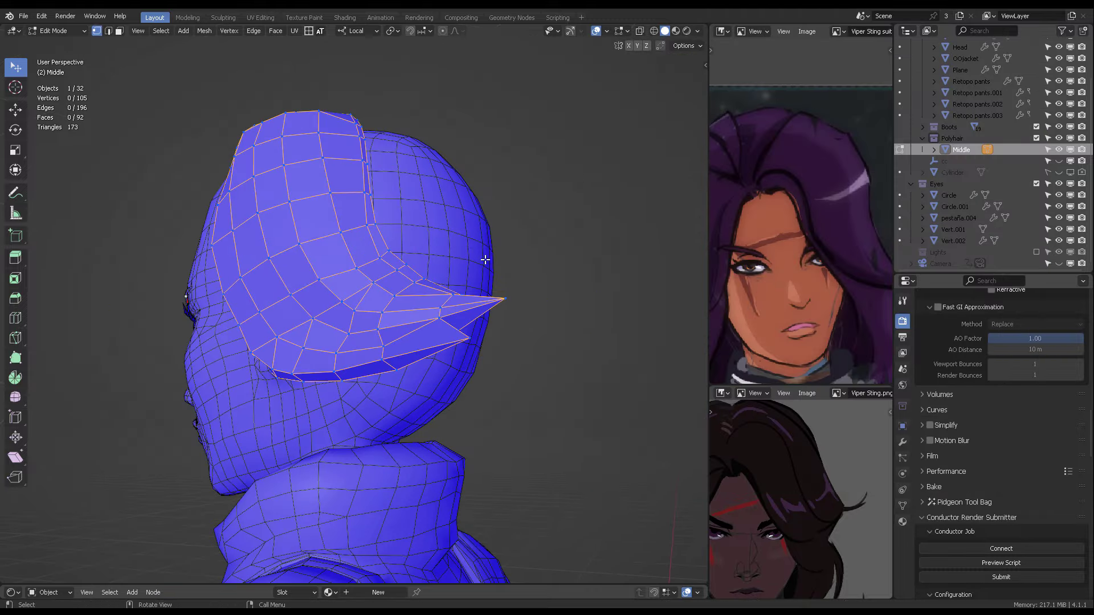
pyautogui.moveTo(484, 259); pyautogui.dragTo(418, 279, button='middle')
pyautogui.moveTo(320, 295); pyautogui.dragTo(416, 291, button='middle')
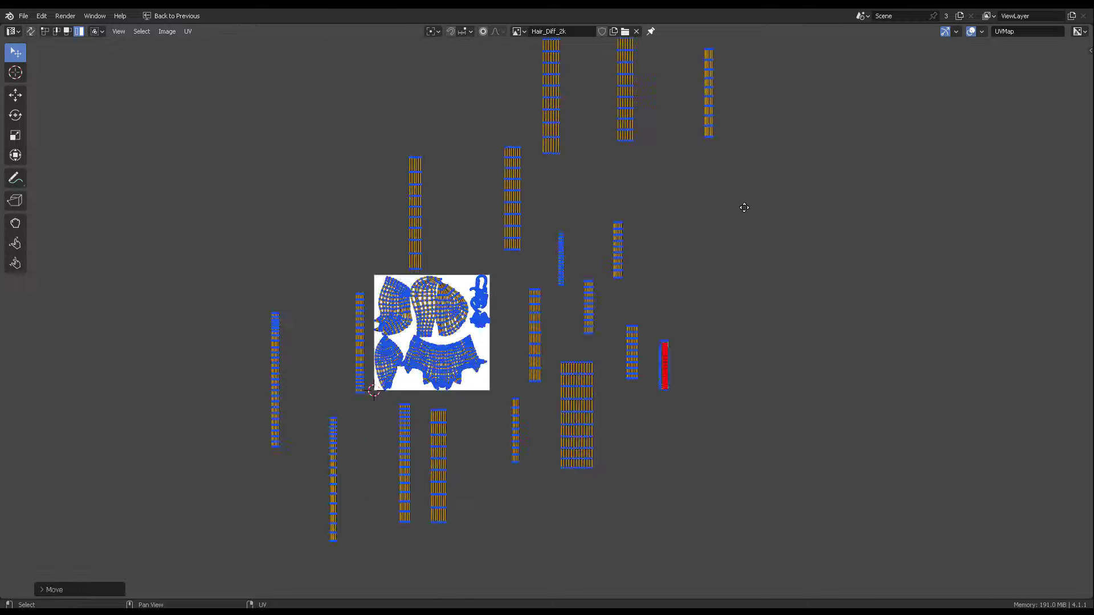
pyautogui.scroll(5, 742, 205)
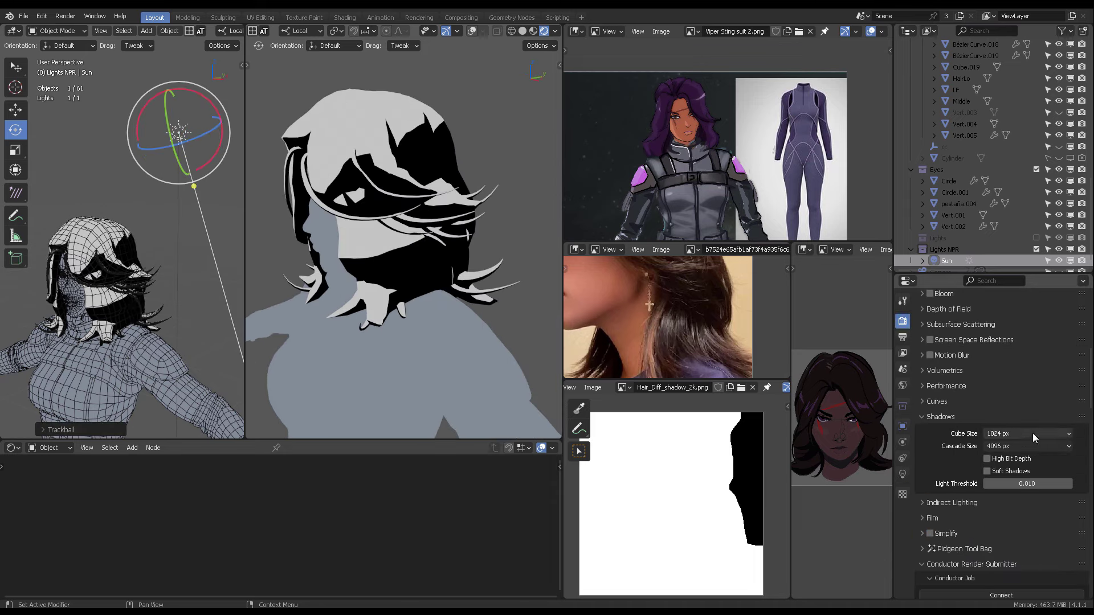
pyautogui.click(930, 511)
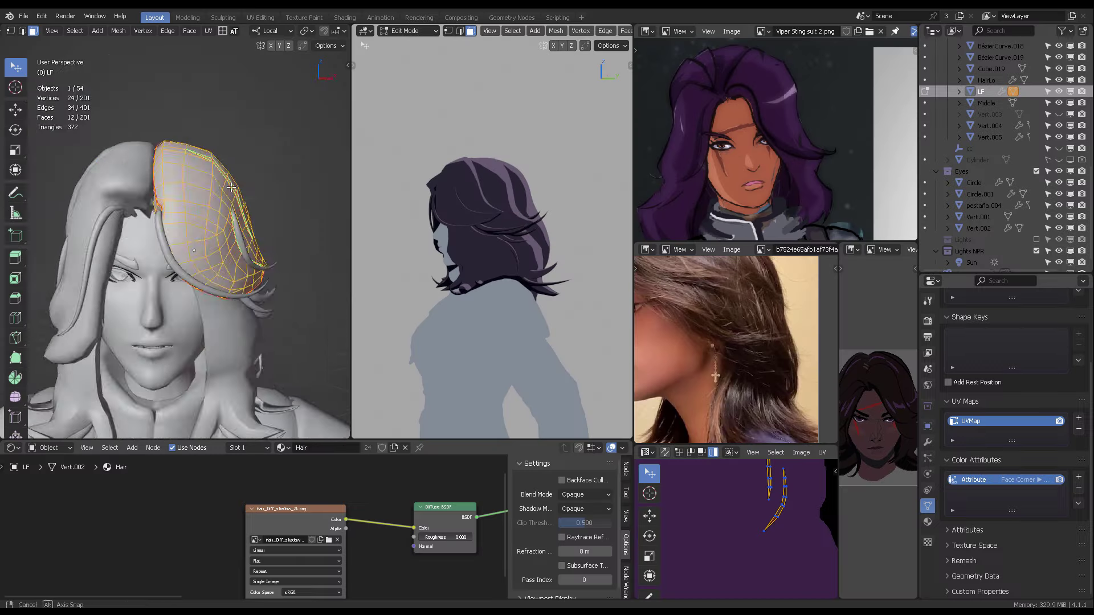
# Step: Switch the LF hair mesh to Vertex Paint mode and open the viewport's shading options
pyautogui.moveTo(142, 228)
pyautogui.mouseDown(button='middle')
pyautogui.moveTo(165, 186)
pyautogui.moveTo(240, 279)
pyautogui.moveTo(206, 190)
pyautogui.mouseUp(button='middle')
pyautogui.hotkey('ctrl', 'Tab')
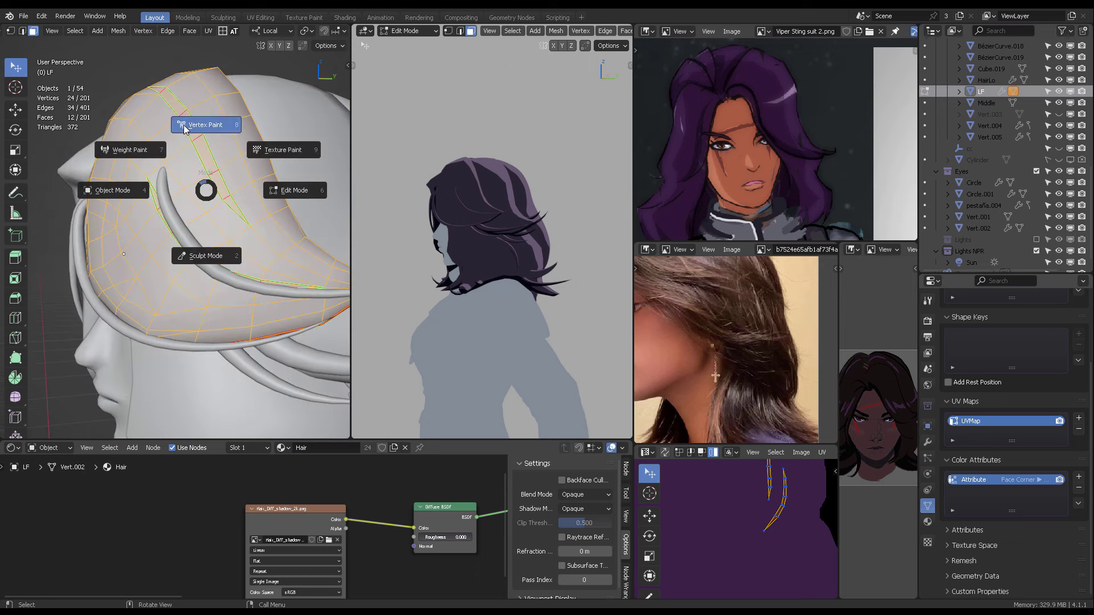
pyautogui.click(185, 129)
pyautogui.scroll(-5, 188, 200)
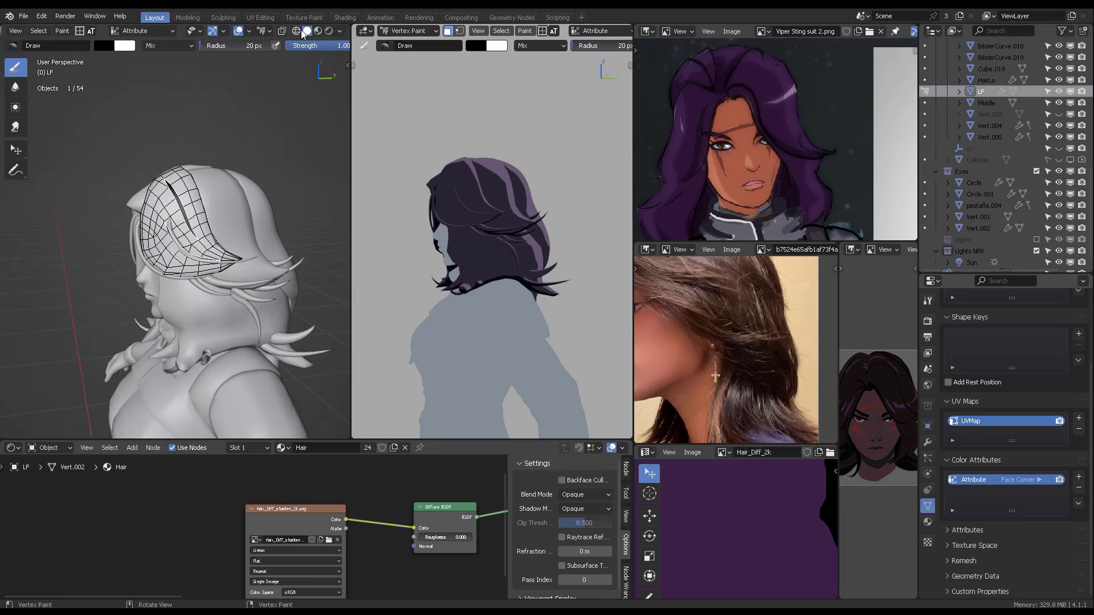
pyautogui.click(337, 32)
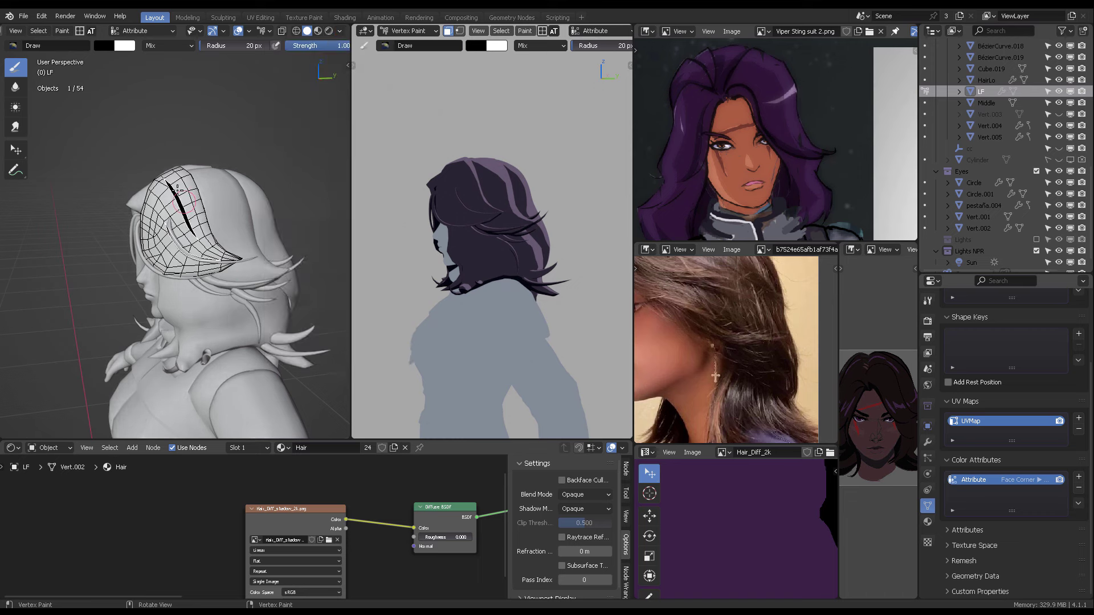
# Step: Rename the LF hair mesh's color attribute to col
pyautogui.moveTo(216, 196); pyautogui.dragTo(250, 189, button='middle')
pyautogui.moveTo(393, 484); pyautogui.dragTo(237, 540, button='middle')
pyautogui.moveTo(245, 239); pyautogui.dragTo(196, 228, button='middle')
pyautogui.scroll(6, 196, 185)
pyautogui.moveTo(195, 185)
pyautogui.mouseDown(button='middle')
pyautogui.moveTo(225, 188)
pyautogui.moveTo(210, 191)
pyautogui.mouseUp(button='middle')
pyautogui.click(156, 30)
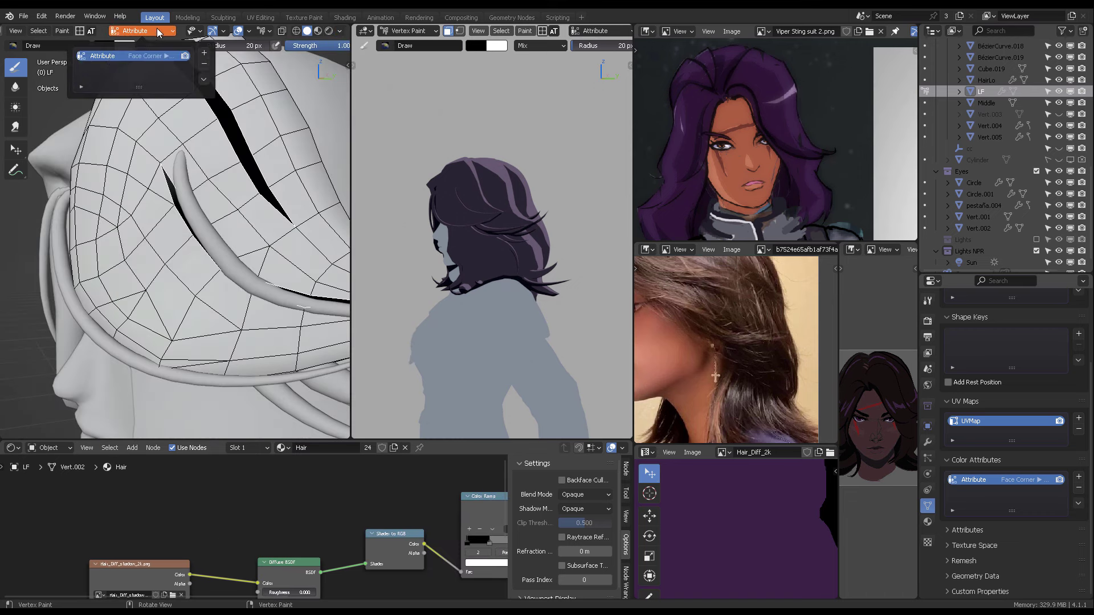
pyautogui.doubleClick(108, 56)
pyautogui.write('col')
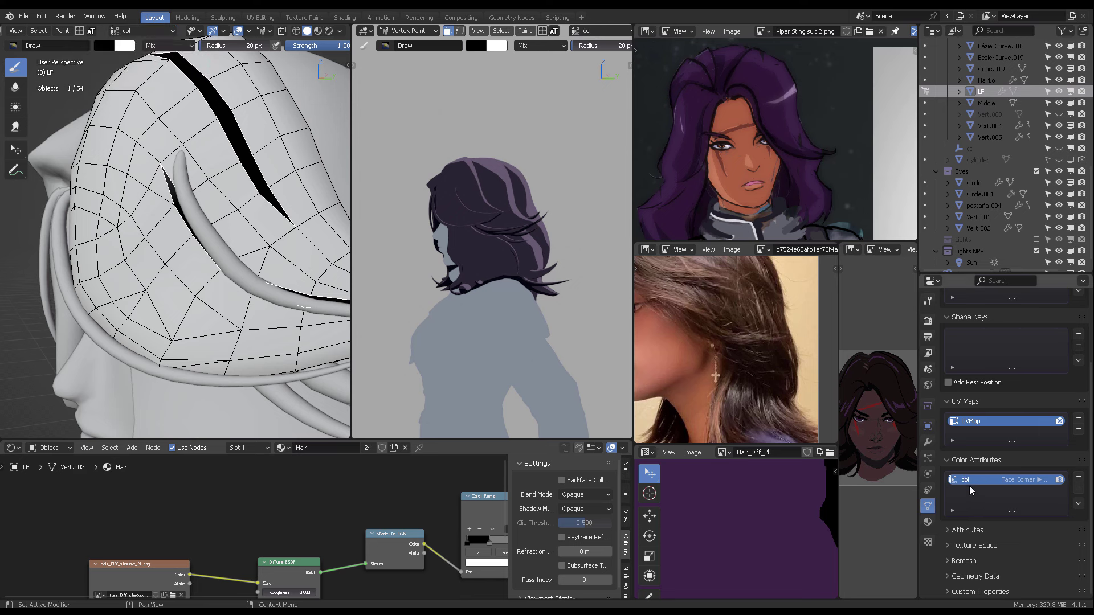
# Step: Add an Attribute node named col to the Hair material and preview its colour on the hair
pyautogui.moveTo(340, 494); pyautogui.dragTo(308, 519, button='middle')
pyautogui.hotkey('shift', 'a')
pyautogui.click(196, 467)
pyautogui.write('att')
pyautogui.press('Return')
pyautogui.click(169, 484)
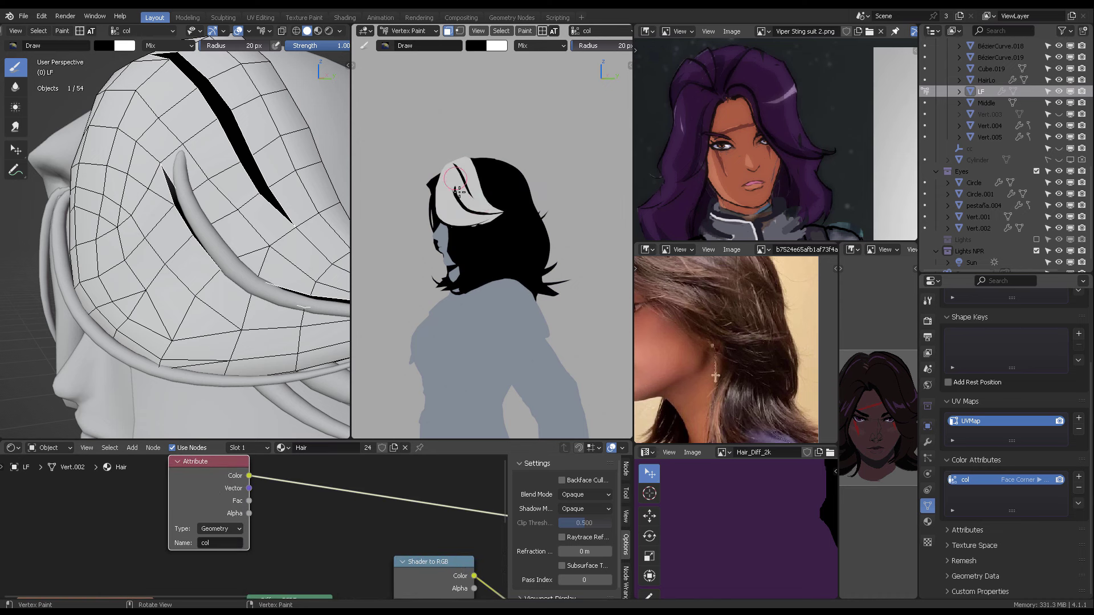
# Step: View the painted hair from another angle and set the second viewport to Rendered shading
pyautogui.scroll(-4, 594, 31)
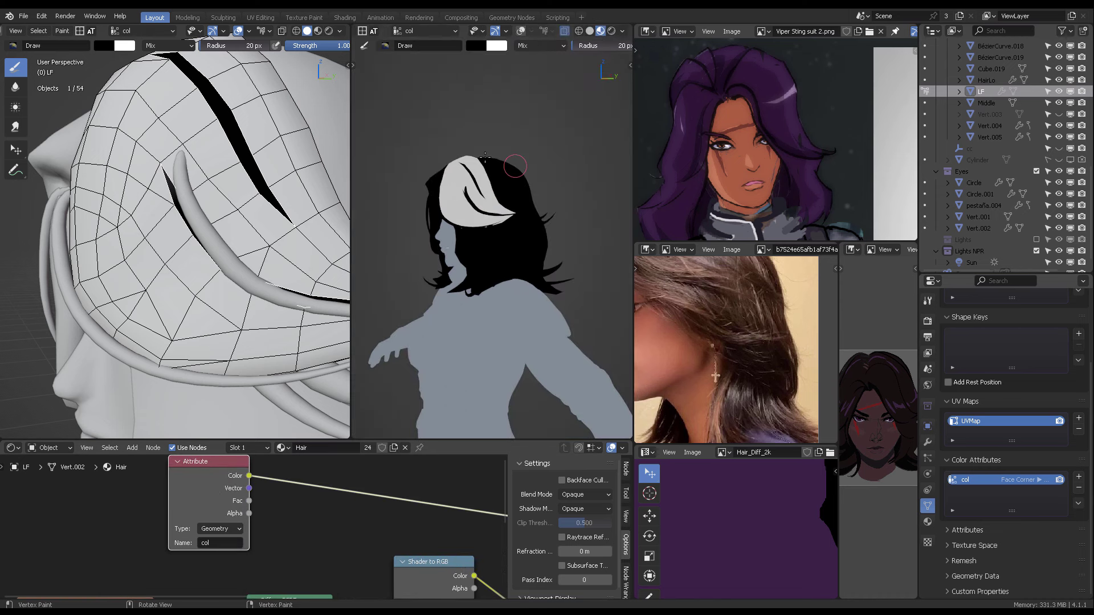
pyautogui.moveTo(482, 202); pyautogui.dragTo(522, 180, button='middle')
pyautogui.hotkey('alt', 'z')
pyautogui.click(611, 30)
pyautogui.scroll(-4, 341, 519)
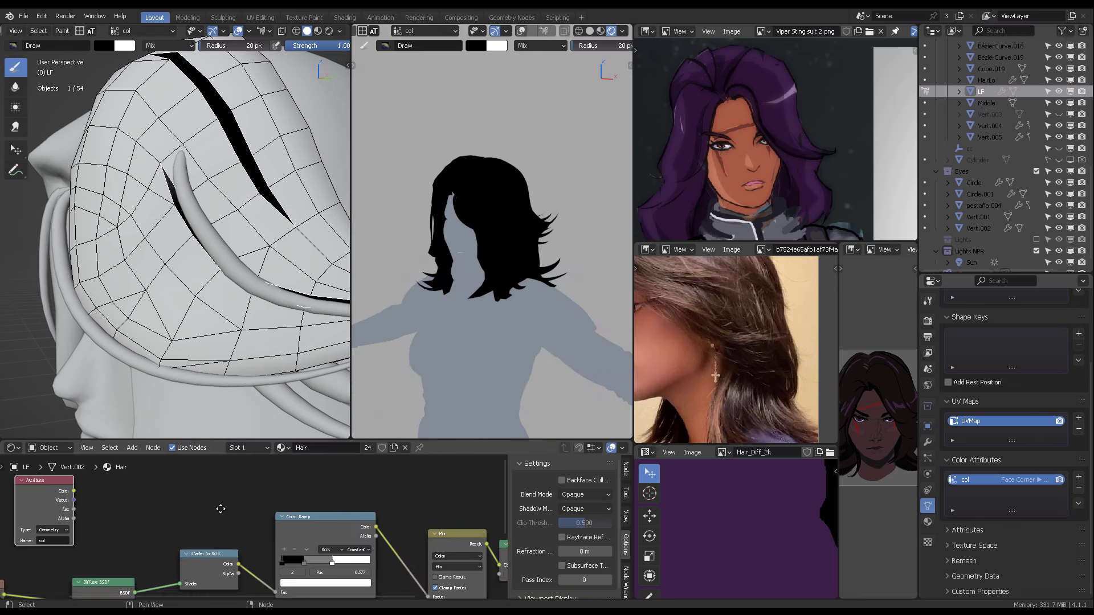
# Step: Reposition the Attribute and Mix nodes near the Emission node in a maximized node editor
pyautogui.press('g')
pyautogui.click(528, 449)
pyautogui.moveTo(477, 521); pyautogui.dragTo(457, 503, button='middle')
pyautogui.hotkey('ctrl', 'space')
pyautogui.scroll(-4, 564, 336)
pyautogui.moveTo(708, 301); pyautogui.dragTo(365, 307, button='middle')
pyautogui.moveTo(422, 350); pyautogui.dragTo(345, 361)
# Step: Duplicate the Mix node and set the copy's blend mode to Multiply
pyautogui.hotkey('shift', 'd')
pyautogui.click(556, 163)
pyautogui.click(572, 173)
pyautogui.click(575, 196)
# Step: Feed the Mix result and Attribute colour into the Multiply node and route its result through Emission to the Material Output surface
pyautogui.moveTo(394, 159); pyautogui.dragTo(494, 266)
pyautogui.moveTo(418, 384); pyautogui.dragTo(501, 264)
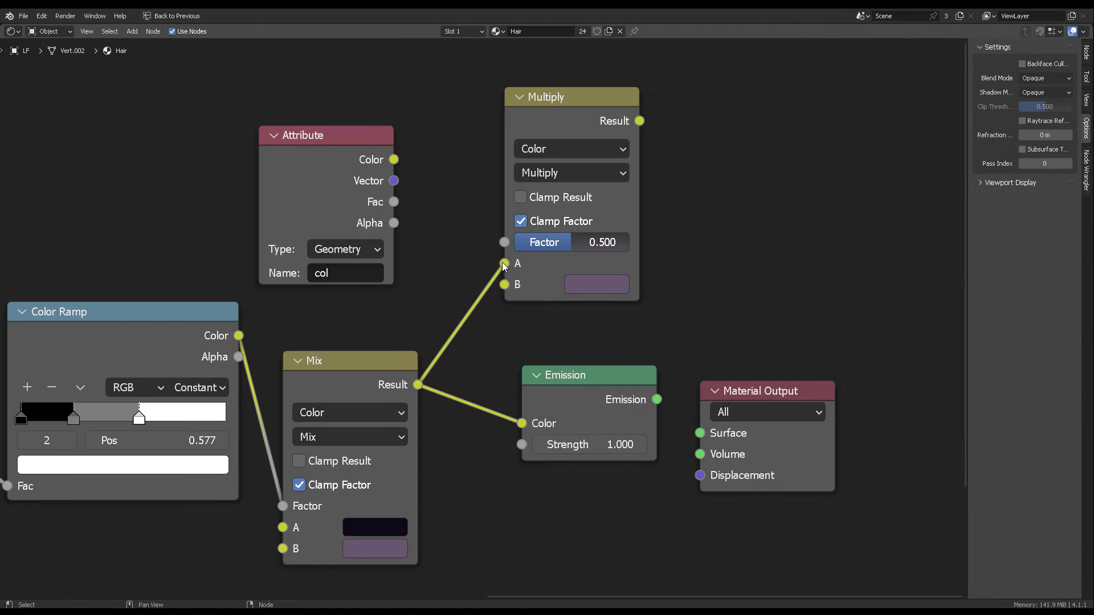
pyautogui.moveTo(639, 120); pyautogui.dragTo(522, 423)
pyautogui.moveTo(657, 400); pyautogui.dragTo(701, 433)
# Step: Line up the Multiply, Emission and Material Output nodes in one row
pyautogui.moveTo(590, 376); pyautogui.dragTo(740, 123)
pyautogui.moveTo(783, 390); pyautogui.dragTo(925, 124)
pyautogui.moveTo(911, 262); pyautogui.dragTo(604, 148)
pyautogui.moveTo(776, 156); pyautogui.dragTo(749, 276)
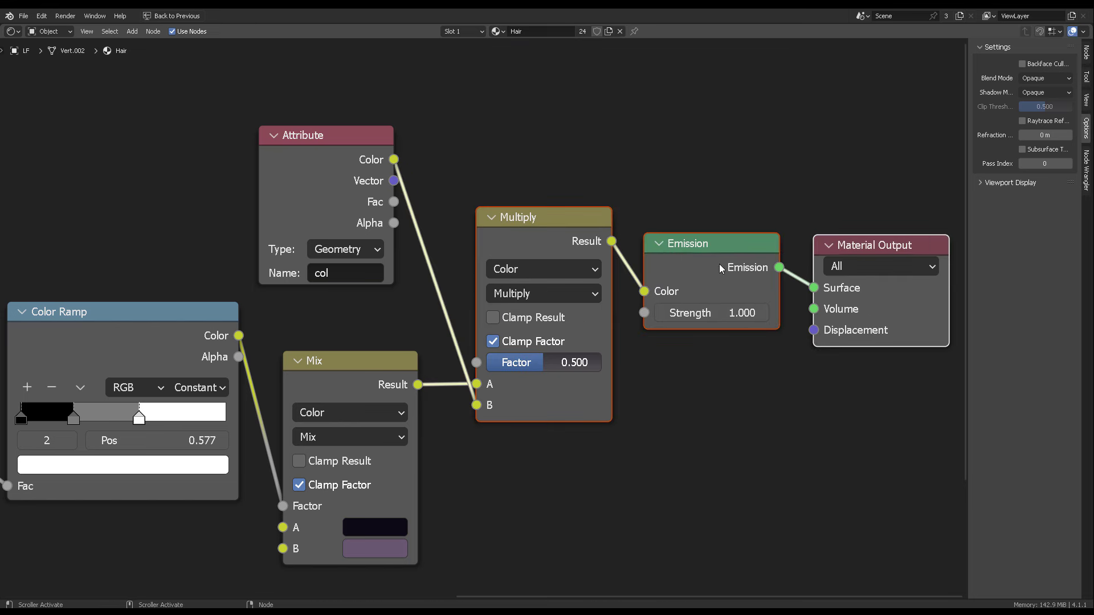
# Step: Place the Mix node above the Attribute node, both ahead of the Multiply node
pyautogui.moveTo(359, 358); pyautogui.dragTo(353, 294)
pyautogui.moveTo(327, 136); pyautogui.dragTo(348, 474)
pyautogui.moveTo(344, 302); pyautogui.dragTo(348, 142)
pyautogui.moveTo(349, 474); pyautogui.dragTo(334, 430)
# Step: Set the Multiply node's factor to 1.000 and restore the full workspace layout
pyautogui.scroll(1, 533, 365)
pyautogui.moveTo(535, 367); pyautogui.dragTo(601, 367)
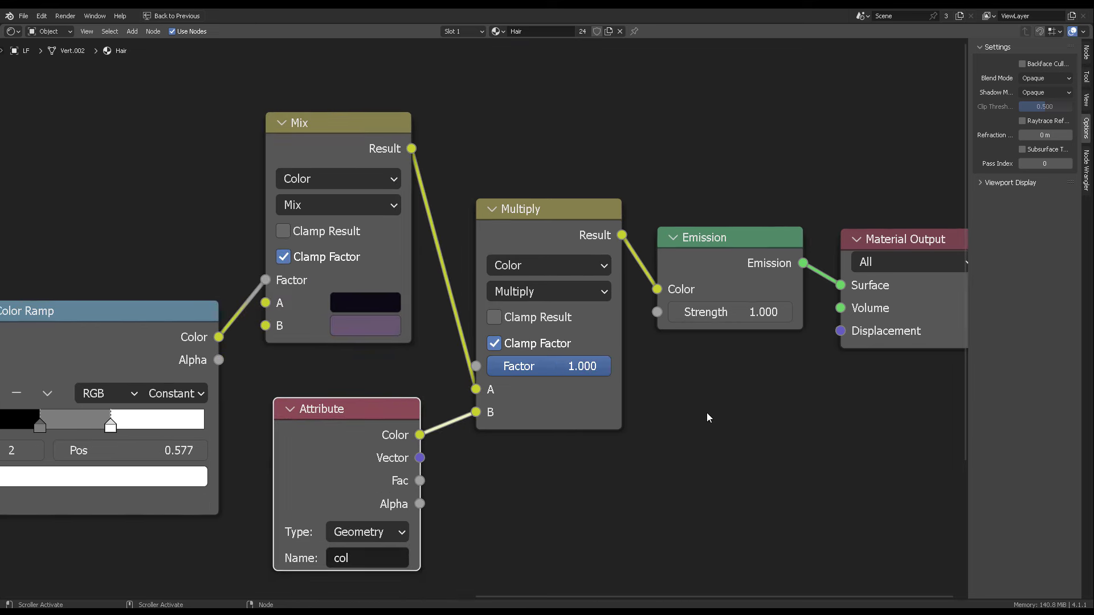
pyautogui.hotkey('ctrl', 'space')
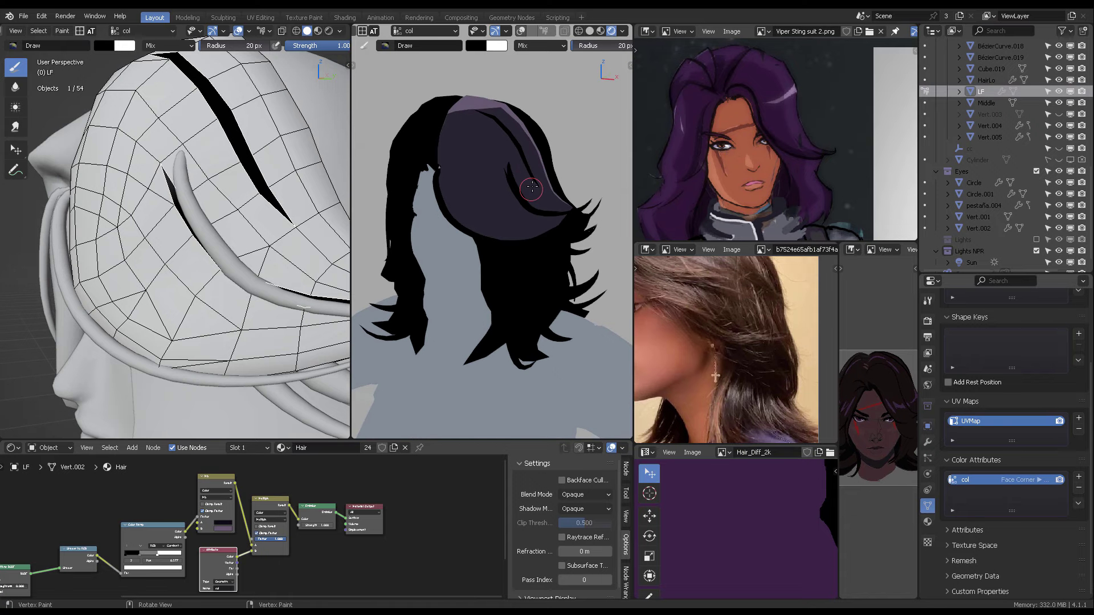
# Step: Return to Object Mode and select the HairLo mesh with the second viewport in Material Preview shading
pyautogui.hotkey('ctrl', 'Tab')
pyautogui.click(160, 201)
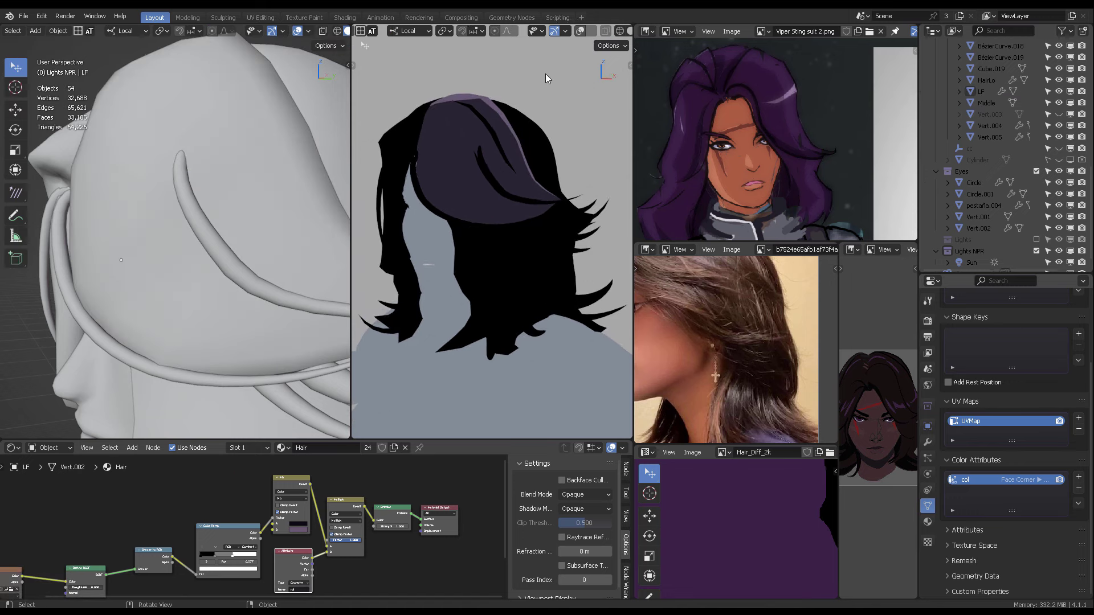
pyautogui.click(598, 31)
pyautogui.click(533, 262)
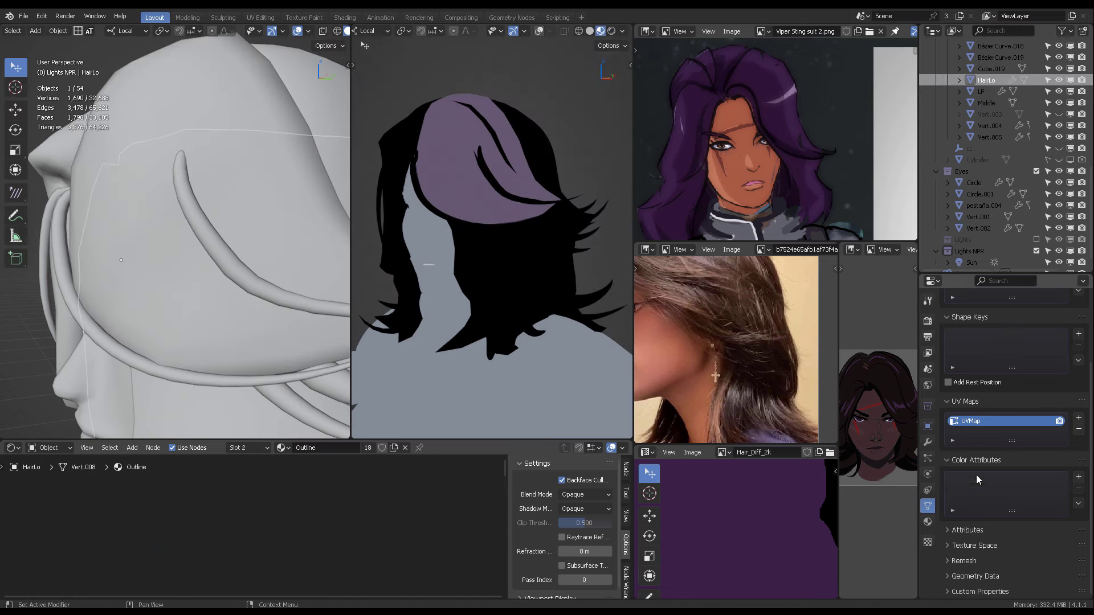
# Step: Create a color attribute on HairLo by entering Vertex Paint, return to Object Mode and show its Solidify modifier collapsed
pyautogui.moveTo(522, 154)
pyautogui.mouseDown(button='middle')
pyautogui.moveTo(504, 141)
pyautogui.moveTo(505, 274)
pyautogui.mouseUp(button='middle')
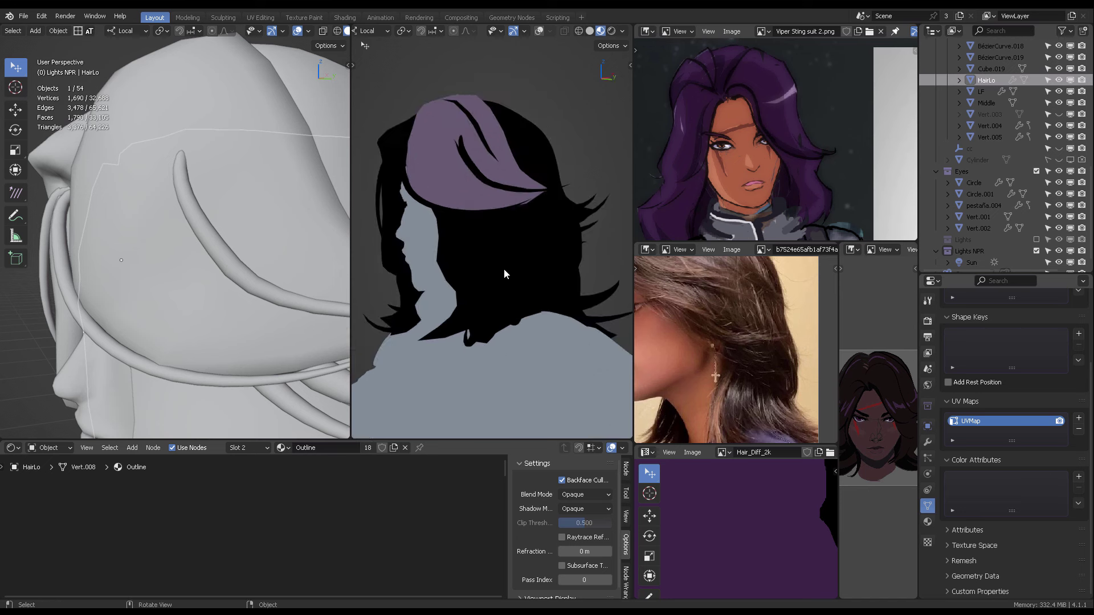
pyautogui.click(1078, 477)
pyautogui.hotkey('ctrl', 'Tab')
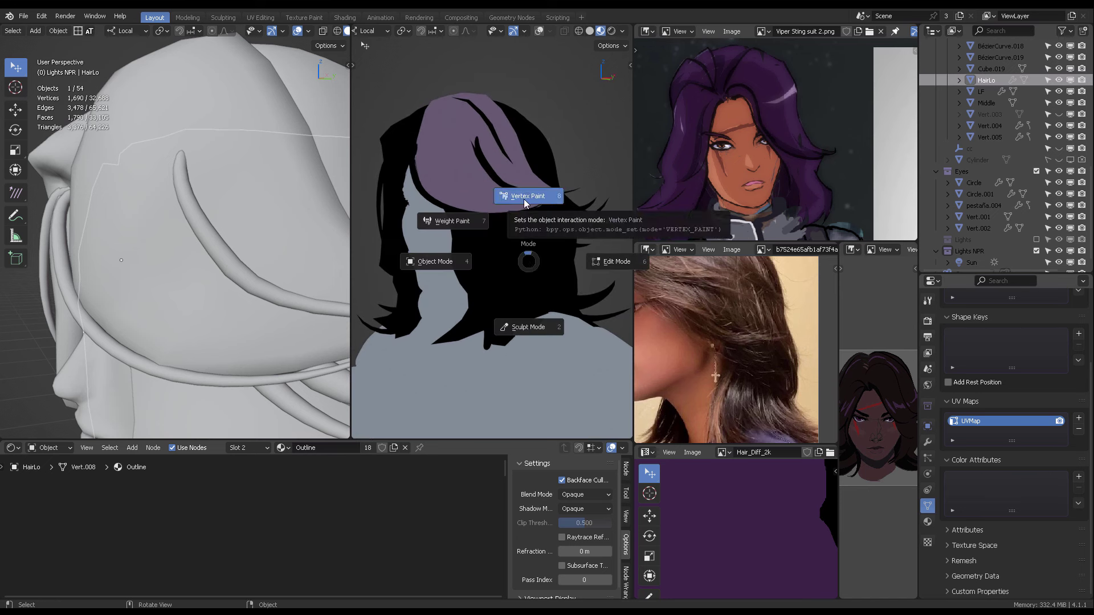
pyautogui.click(523, 196)
pyautogui.hotkey('ctrl', 'Tab')
pyautogui.click(512, 260)
pyautogui.click(928, 442)
pyautogui.click(959, 337)
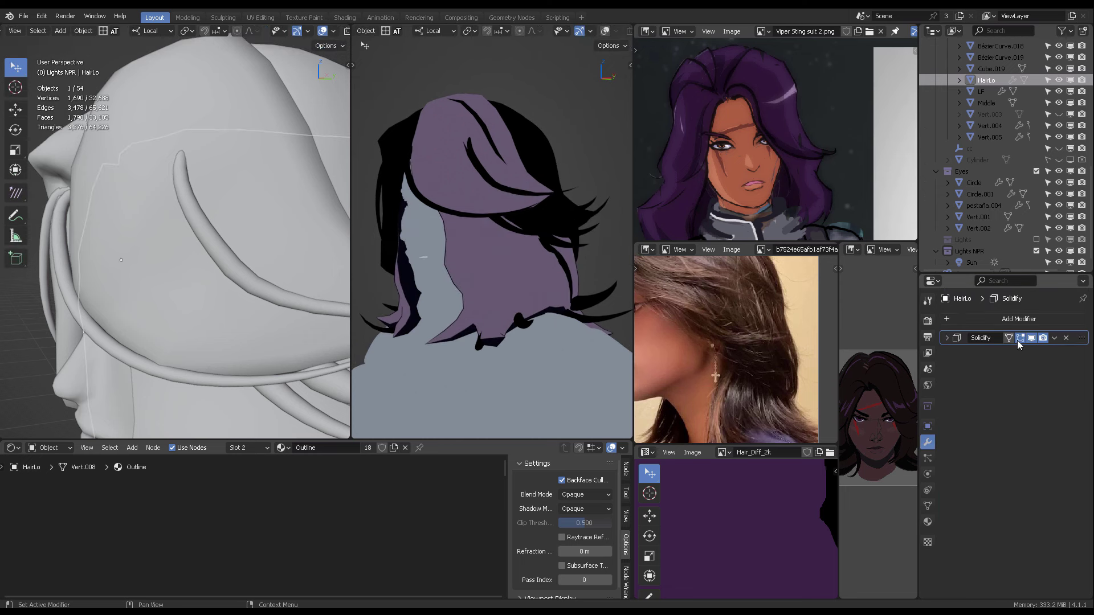
# Step: Turn on the Wireframe overlay in the first viewport
pyautogui.moveTo(485, 185); pyautogui.dragTo(436, 199, button='middle')
pyautogui.moveTo(181, 308); pyautogui.dragTo(153, 299, button='middle')
pyautogui.scroll(-4, 165, 285)
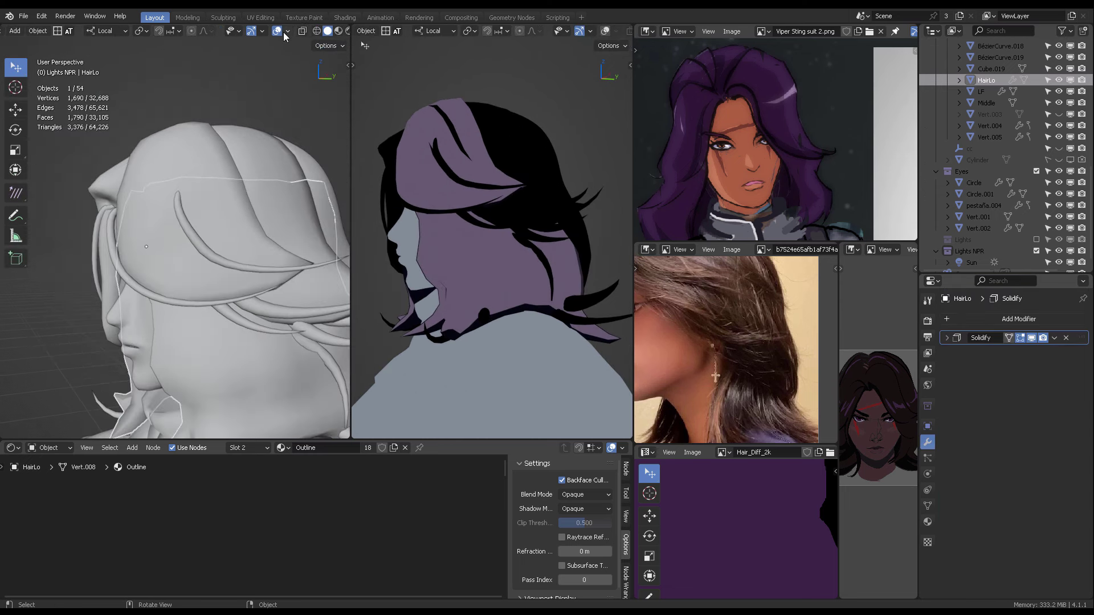
pyautogui.scroll(-2, 285, 32)
pyautogui.click(290, 32)
pyautogui.click(217, 251)
# Step: Copy HairLo's modifiers to the Middle hair mesh by linking object data
pyautogui.keyDown('shift'); pyautogui.moveTo(162, 227); pyautogui.dragTo(177, 165, button='middle'); pyautogui.keyUp('shift')
pyautogui.moveTo(177, 165); pyautogui.dragTo(188, 111, button='middle')
pyautogui.hotkey('alt', 'a')
pyautogui.click(290, 197)
pyautogui.moveTo(501, 140); pyautogui.dragTo(447, 196, button='middle')
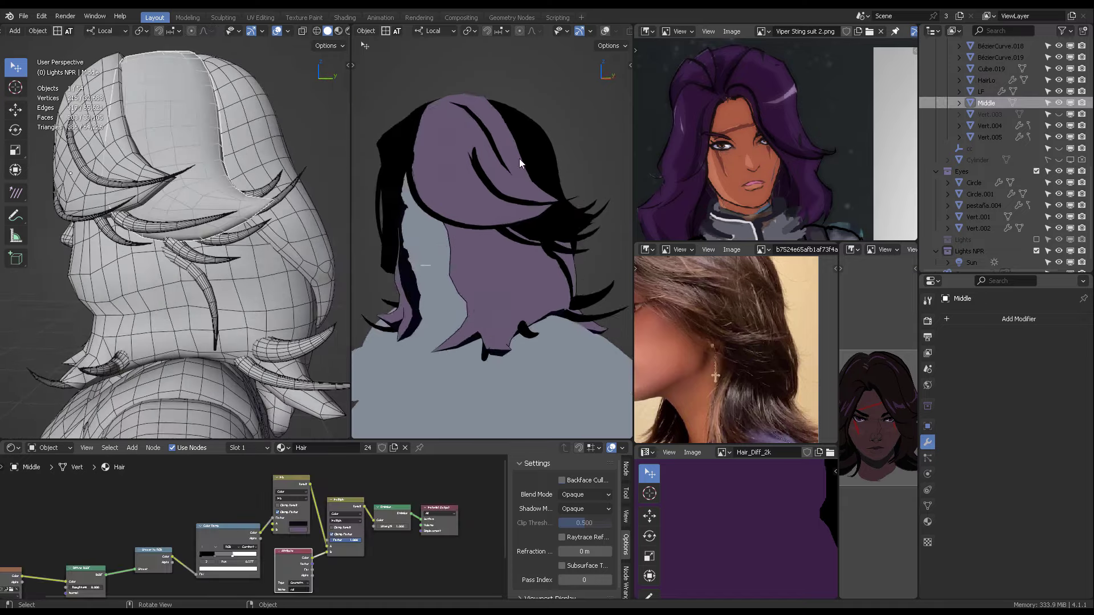
pyautogui.click(1014, 320)
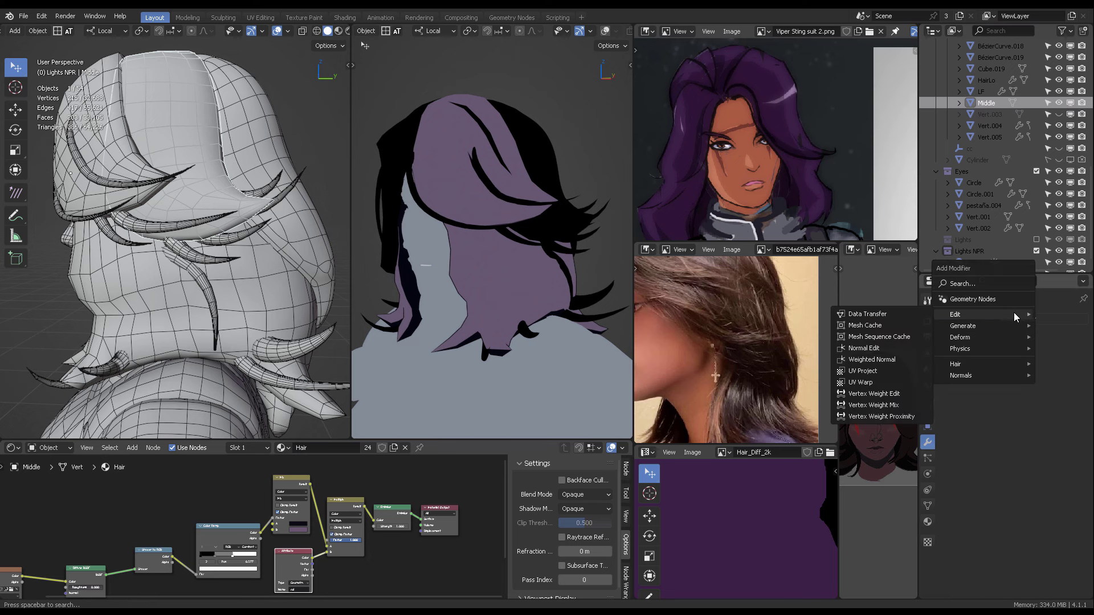
pyautogui.keyDown('shift'); pyautogui.click(498, 276); pyautogui.keyUp('shift')
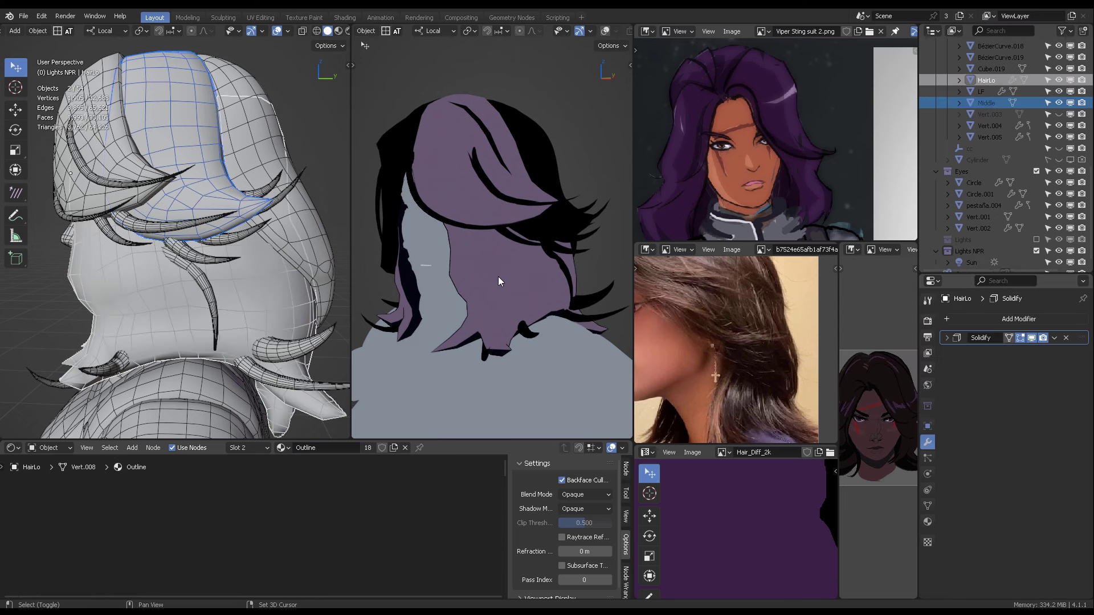
pyautogui.hotkey('ctrl', 'l')
pyautogui.click(469, 210)
pyautogui.hotkey('ctrl', 'l')
pyautogui.click(443, 274)
# Step: Create a color attribute on the Middle mesh by entering Vertex Paint and rename it "col"
pyautogui.click(567, 219)
pyautogui.click(927, 506)
pyautogui.scroll(-2, 1002, 456)
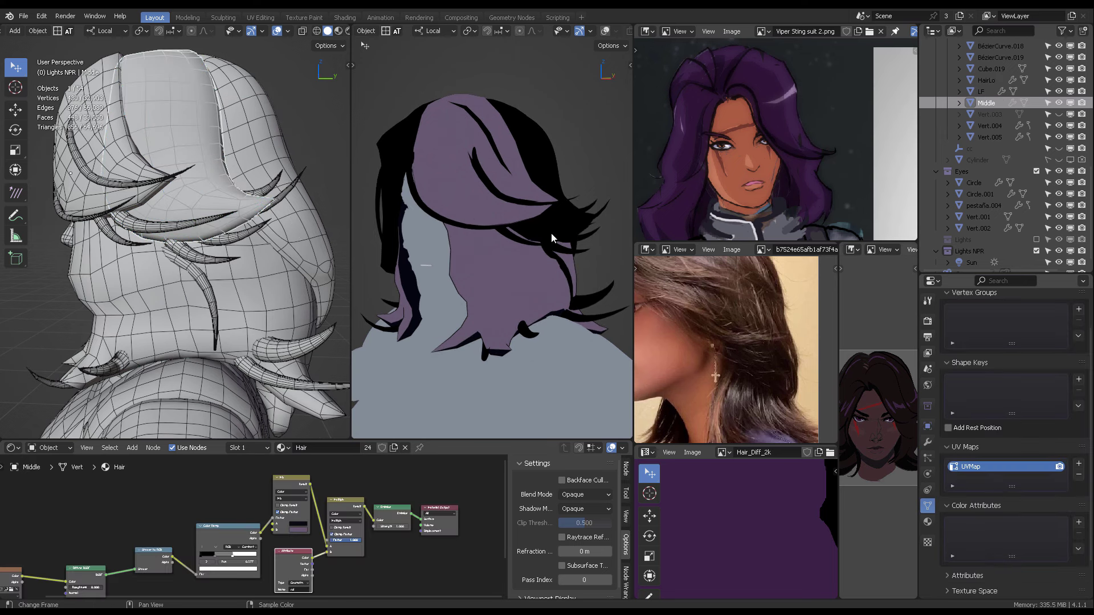
pyautogui.hotkey('ctrl', 'Tab')
pyautogui.click(192, 48)
pyautogui.click(152, 32)
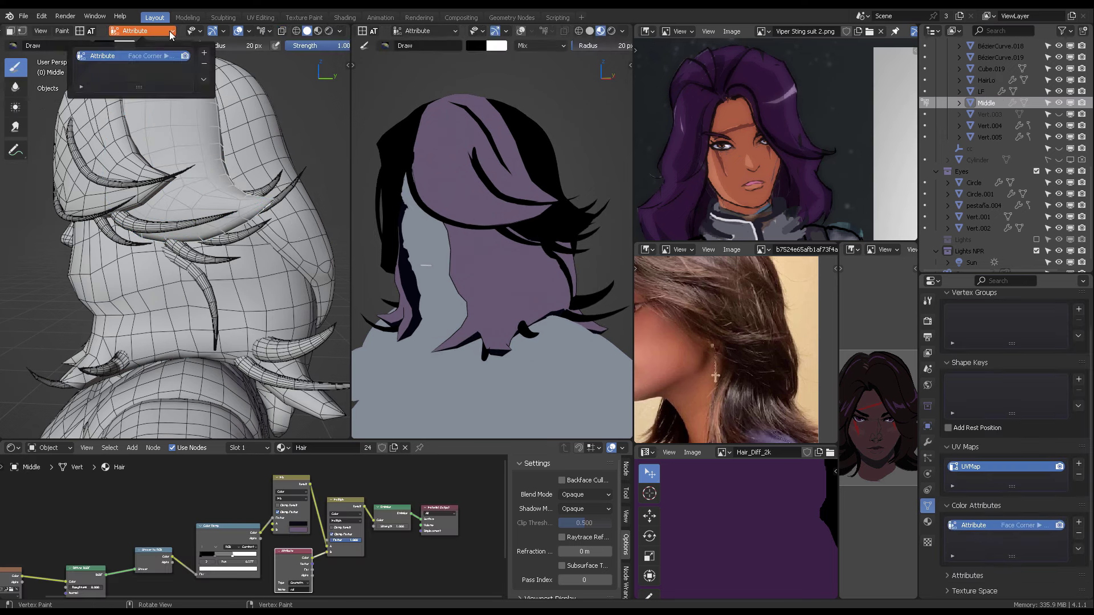
pyautogui.write('col')
pyautogui.press('Return')
# Step: Select the BézierCurve.005 strand, enter Vertex Paint and rename its new color attribute "col"
pyautogui.moveTo(490, 245); pyautogui.dragTo(515, 249, button='middle')
pyautogui.hotkey('ctrl', 'Tab')
pyautogui.click(162, 231)
pyautogui.click(163, 226)
pyautogui.moveTo(163, 225); pyautogui.dragTo(191, 231, button='middle')
pyautogui.click(928, 442)
pyautogui.click(947, 337)
pyautogui.moveTo(194, 188); pyautogui.dragTo(243, 165, button='middle')
pyautogui.hotkey('ctrl', 'Tab')
pyautogui.click(239, 104)
pyautogui.click(137, 35)
pyautogui.doubleClick(102, 55)
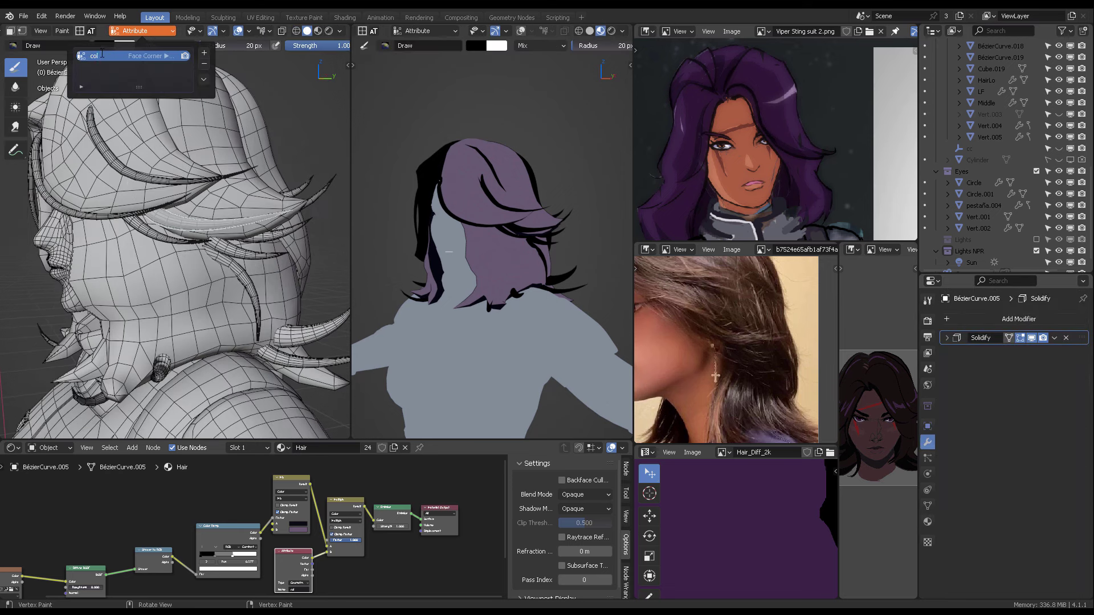
# Step: Give BézierCurve.004 and BézierCurve.019 a Vertex Paint color attribute named "col"
pyautogui.hotkey('ctrl', 'Tab')
pyautogui.click(137, 228)
pyautogui.click(151, 230)
pyautogui.hotkey('ctrl', 'Tab')
pyautogui.click(150, 170)
pyautogui.click(133, 33)
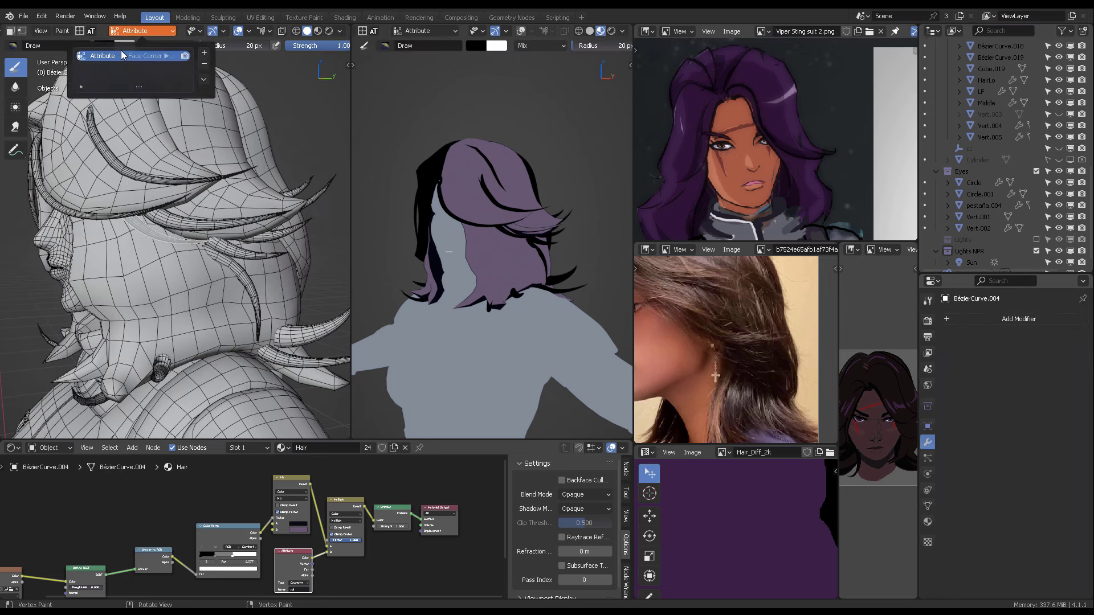
pyautogui.hotkey('alt', 'q')
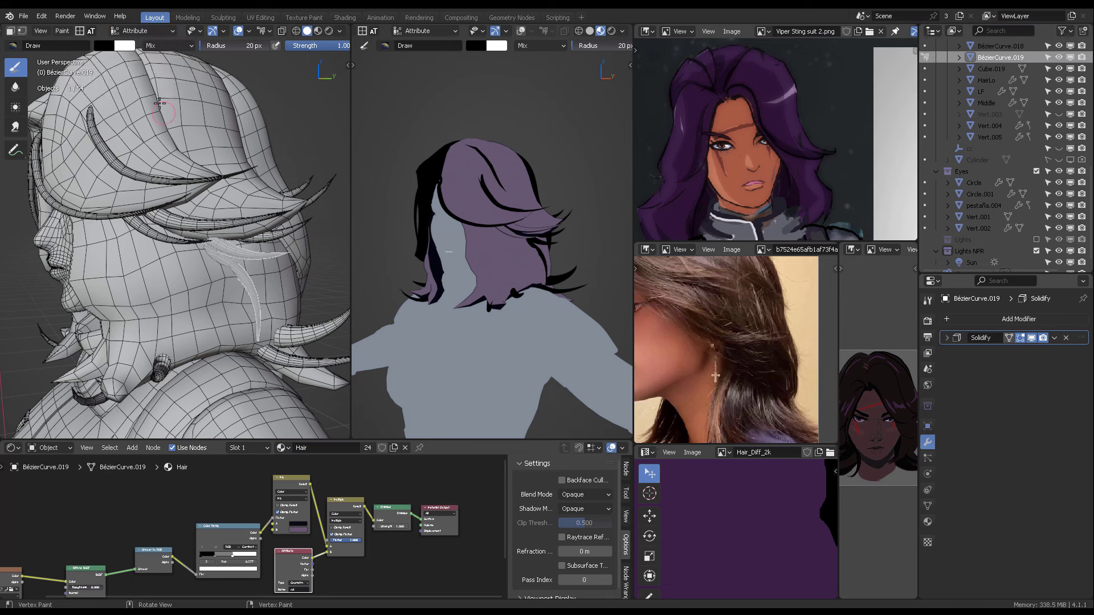
pyautogui.click(139, 31)
pyautogui.click(107, 56)
# Step: Switch painting to two more strands on the side of the hair and rename each color attribute "col"
pyautogui.moveTo(182, 200); pyautogui.dragTo(205, 225, button='middle')
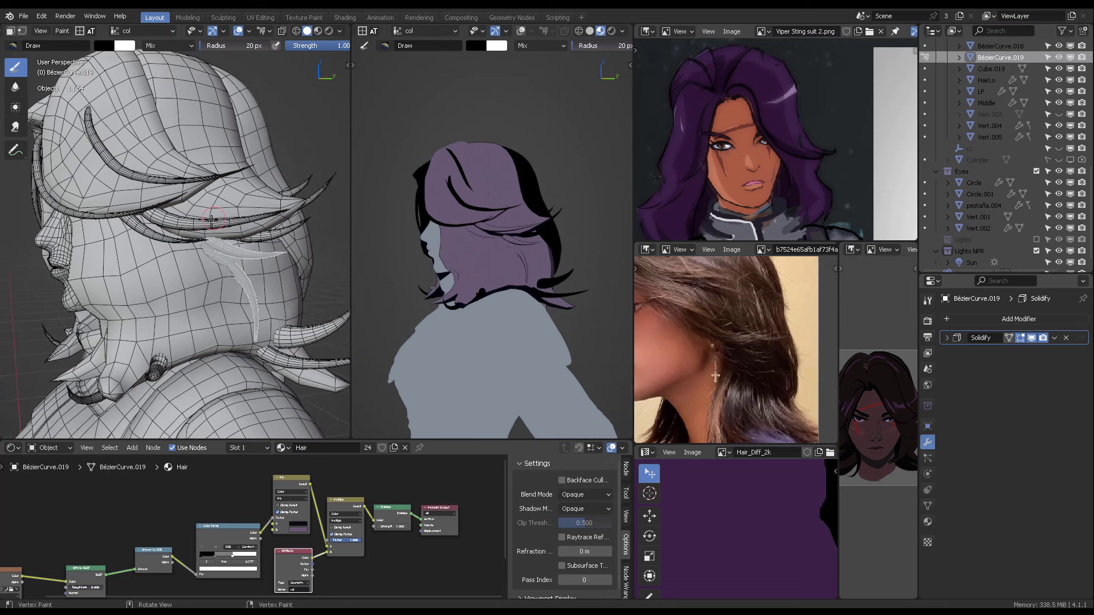
pyautogui.hotkey('alt', 'q')
pyautogui.click(140, 31)
pyautogui.click(108, 57)
pyautogui.keyDown('shift'); pyautogui.moveTo(316, 336); pyautogui.dragTo(225, 307, button='middle'); pyautogui.keyUp('shift')
pyautogui.hotkey('alt', 'q')
pyautogui.click(140, 30)
pyautogui.click(109, 56)
# Step: Rename the color attribute "col" on BézierCurve.007 and one more neighbouring strand
pyautogui.moveTo(274, 258); pyautogui.dragTo(268, 274, button='middle')
pyautogui.hotkey('alt', 'q')
pyautogui.click(140, 31)
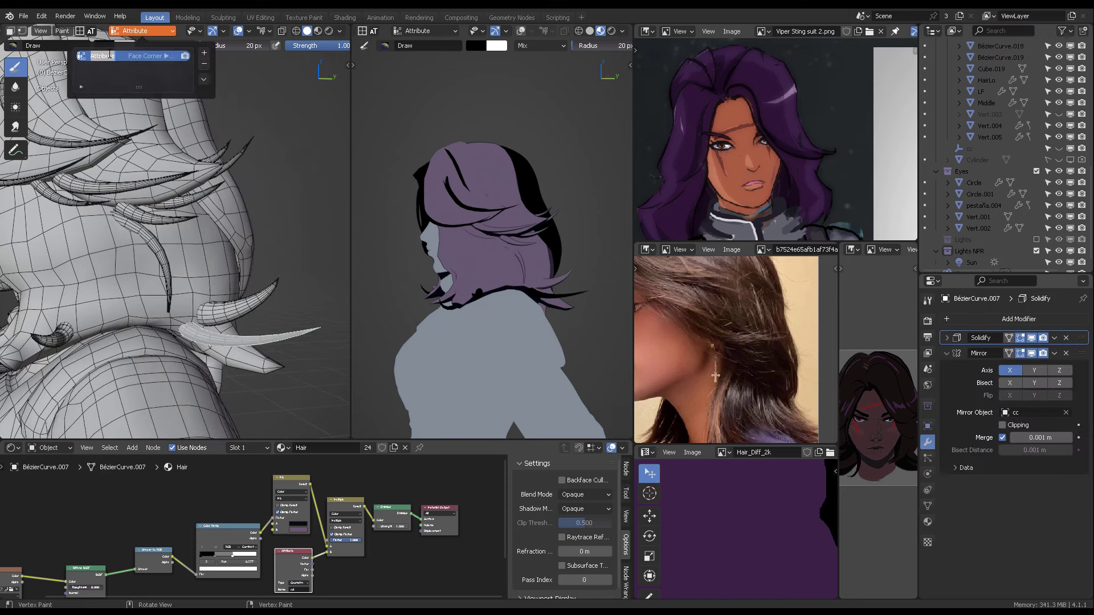
pyautogui.click(108, 56)
pyautogui.moveTo(85, 274); pyautogui.dragTo(165, 302, button='middle')
pyautogui.hotkey('alt', 'q')
pyautogui.click(139, 31)
pyautogui.doubleClick(107, 56)
# Step: Switch Vertex Paint to another hair piece on the front of the head and name its color attribute "col"
pyautogui.moveTo(456, 256); pyautogui.dragTo(547, 262, button='middle')
pyautogui.moveTo(143, 256); pyautogui.dragTo(239, 245, button='middle')
pyautogui.hotkey('alt', 'q')
pyautogui.click(140, 31)
pyautogui.doubleClick(108, 56)
pyautogui.write('col')
pyautogui.press('Return')
# Step: Name the color attribute "col" on the BézierCurve front lock and its neighbouring hair piece
pyautogui.moveTo(456, 228); pyautogui.dragTo(559, 228, button='middle')
pyautogui.moveTo(228, 228); pyautogui.dragTo(191, 219, button='middle')
pyautogui.hotkey('alt', 'q')
pyautogui.click(140, 31)
pyautogui.doubleClick(109, 56)
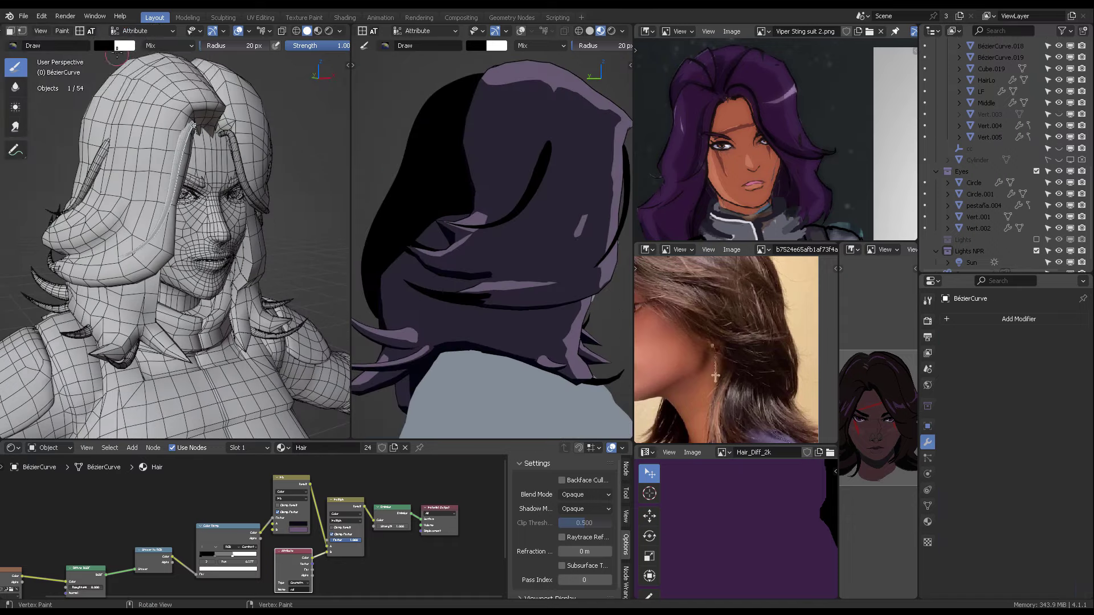
pyautogui.write('col')
pyautogui.click(159, 32)
pyautogui.doubleClick(108, 56)
pyautogui.write('col')
# Step: Rename the color attribute "col" on the Vert.005 back hair and the BézierCurve.013 strand
pyautogui.moveTo(125, 245); pyautogui.dragTo(228, 233, button='middle')
pyautogui.hotkey('alt', 'q')
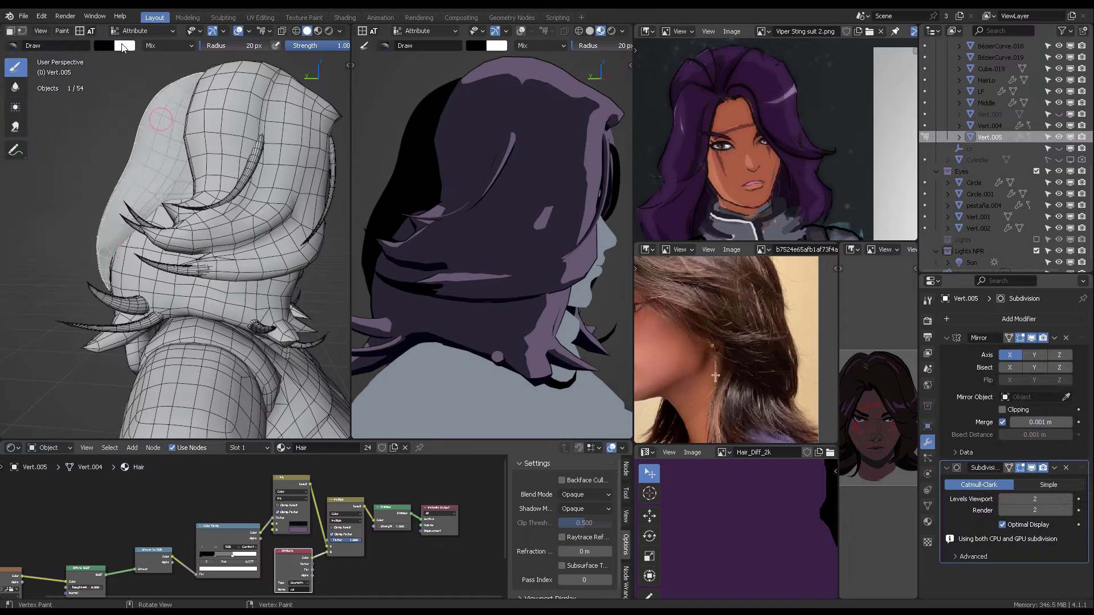
pyautogui.click(129, 32)
pyautogui.doubleClick(108, 56)
pyautogui.write('col')
pyautogui.click(129, 33)
pyautogui.doubleClick(109, 56)
pyautogui.write('col')
pyautogui.moveTo(525, 262); pyautogui.dragTo(435, 301, button='middle')
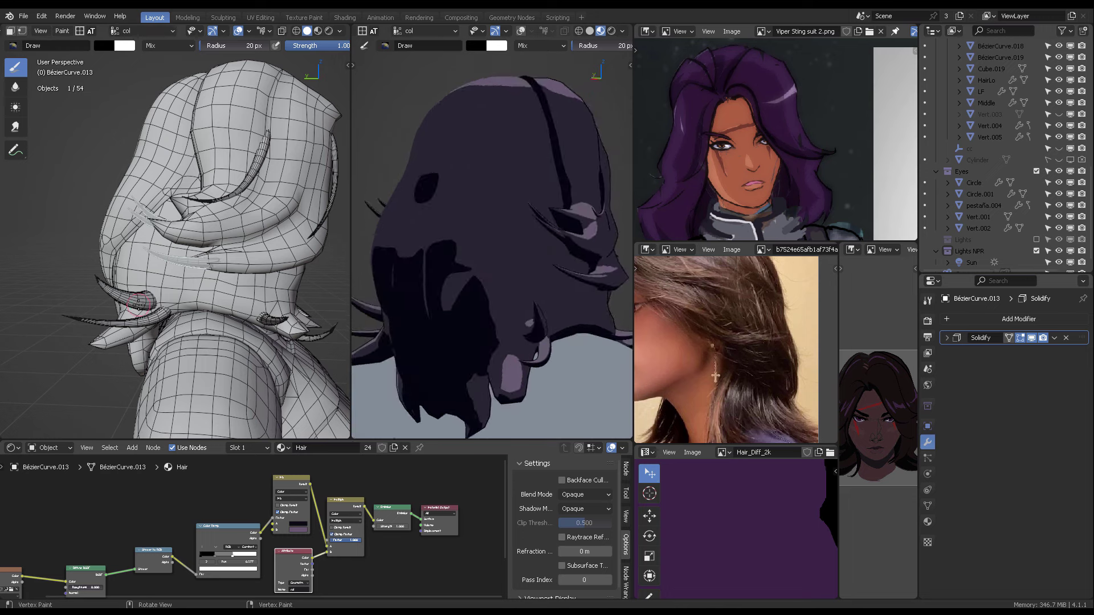
# Step: Select the BézierCurve.006 strand, enter Vertex Paint and rename its color attribute "col"
pyautogui.hotkey('ctrl', 'Tab')
pyautogui.moveTo(558, 296); pyautogui.dragTo(410, 274, button='middle')
pyautogui.moveTo(333, 224)
pyautogui.mouseDown(button='middle')
pyautogui.moveTo(298, 221)
pyautogui.moveTo(223, 185)
pyautogui.mouseUp(button='middle')
pyautogui.click(299, 221)
pyautogui.hotkey('ctrl', 'Tab')
pyautogui.click(129, 32)
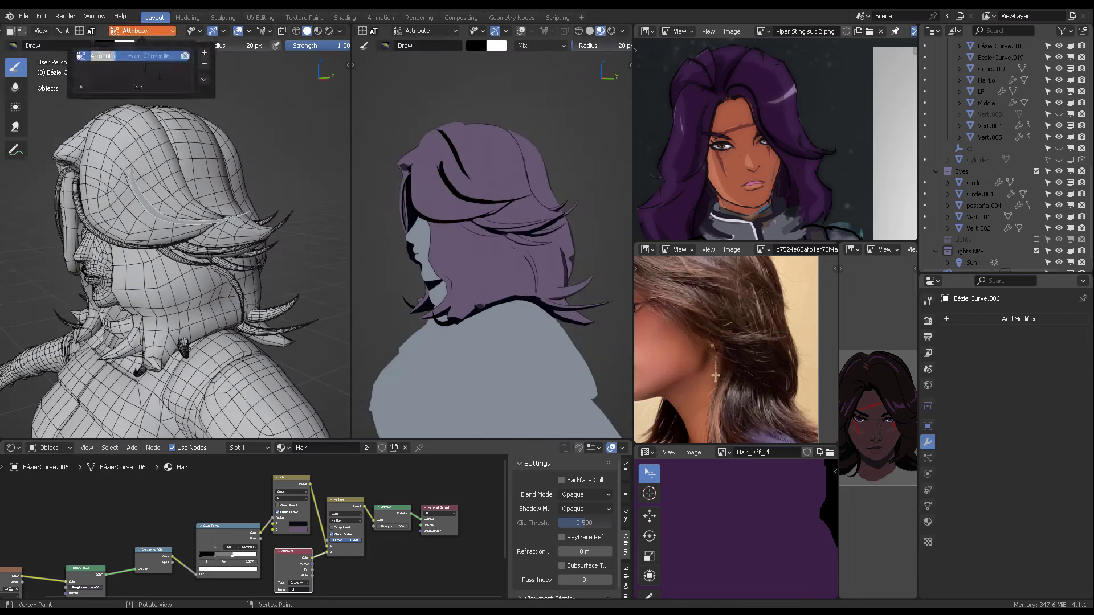
pyautogui.doubleClick(109, 56)
pyautogui.write('col')
# Step: Switch painting to the BézierCurve.003 front hair piece and rename its color attribute "col"
pyautogui.moveTo(433, 245); pyautogui.dragTo(513, 245, button='middle')
pyautogui.moveTo(188, 220)
pyautogui.mouseDown(button='middle')
pyautogui.moveTo(303, 211)
pyautogui.moveTo(228, 205)
pyautogui.mouseUp(button='middle')
pyautogui.hotkey('alt', 'q')
pyautogui.click(132, 32)
pyautogui.doubleClick(108, 56)
pyautogui.write('col')
# Step: Return to Object Mode and save the file
pyautogui.moveTo(530, 262); pyautogui.dragTo(478, 202, button='middle')
pyautogui.hotkey('ctrl', 'Tab')
pyautogui.click(423, 197)
pyautogui.hotkey('ctrl', 's')
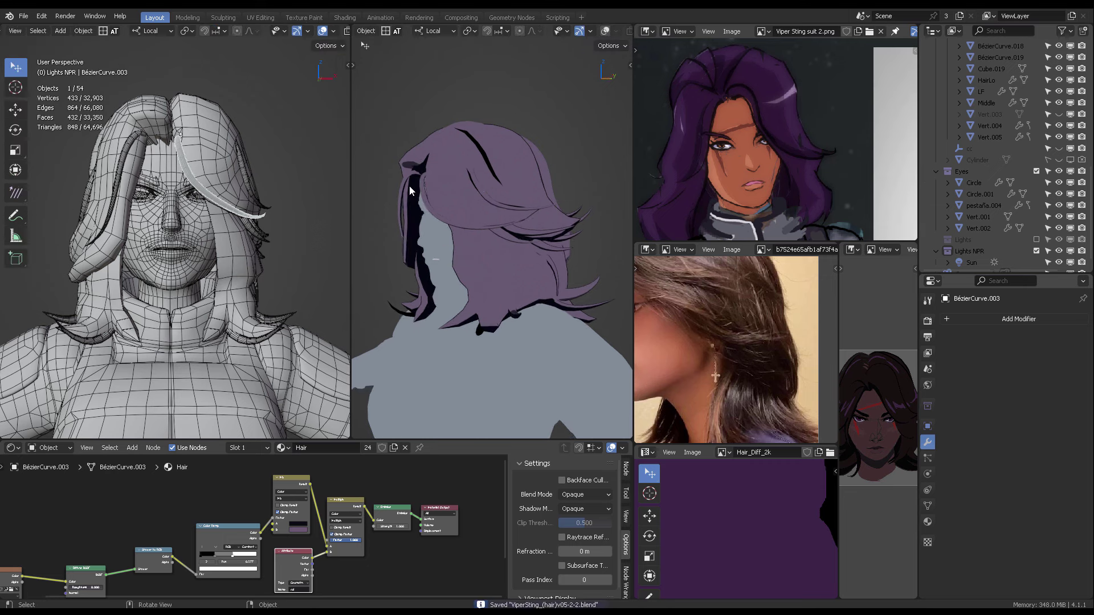
# Step: Add a UV sphere to the scene and scale it to roughly the size of the character's head
pyautogui.click(305, 206)
pyautogui.moveTo(305, 206); pyautogui.dragTo(261, 215, button='middle')
pyautogui.moveTo(351, 220)
pyautogui.mouseDown()
pyautogui.moveTo(271, 220)
pyautogui.moveTo(360, 219)
pyautogui.mouseUp()
pyautogui.hotkey('shift', 'a')
pyautogui.moveTo(253, 221)
pyautogui.click(332, 252)
pyautogui.rightClick(221, 206)
pyautogui.click(221, 206)
pyautogui.press('s')
pyautogui.click(177, 211)
# Step: Move the sphere over the front of the character's head so that it encloses the face
pyautogui.moveTo(178, 212); pyautogui.dragTo(134, 202, button='middle')
pyautogui.press('g')
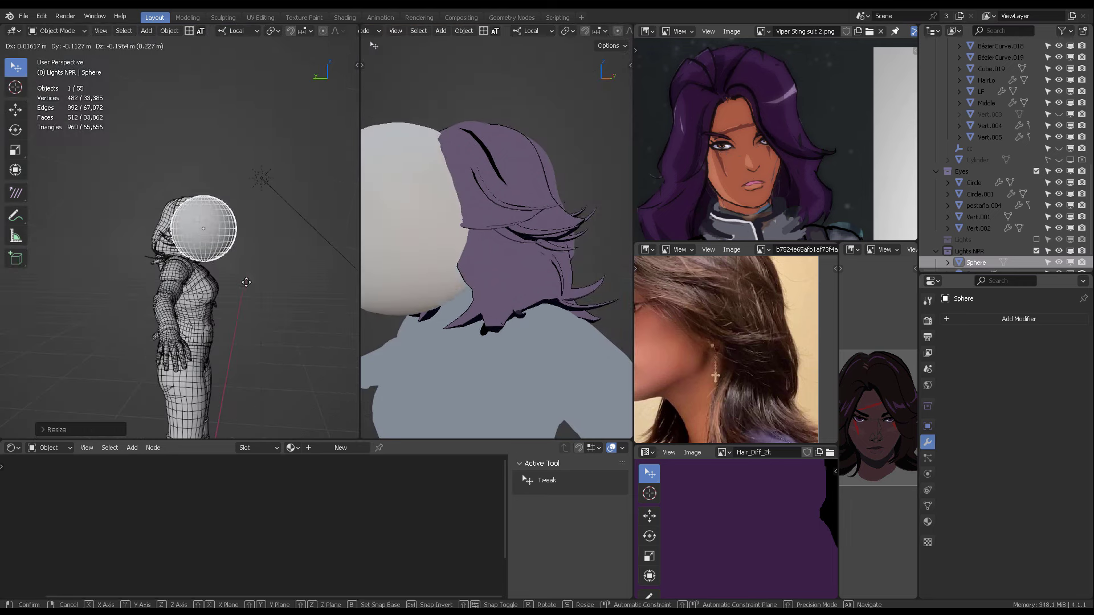
pyautogui.click(245, 282)
pyautogui.moveTo(244, 282); pyautogui.dragTo(285, 336, button='middle')
pyautogui.press('g')
pyautogui.click(219, 245)
pyautogui.moveTo(220, 245); pyautogui.dragTo(185, 188, button='middle')
pyautogui.scroll(4, 187, 188)
pyautogui.keyDown('shift'); pyautogui.moveTo(329, 308); pyautogui.dragTo(353, 265, button='middle'); pyautogui.keyUp('shift')
pyautogui.moveTo(353, 265); pyautogui.dragTo(329, 249, button='middle')
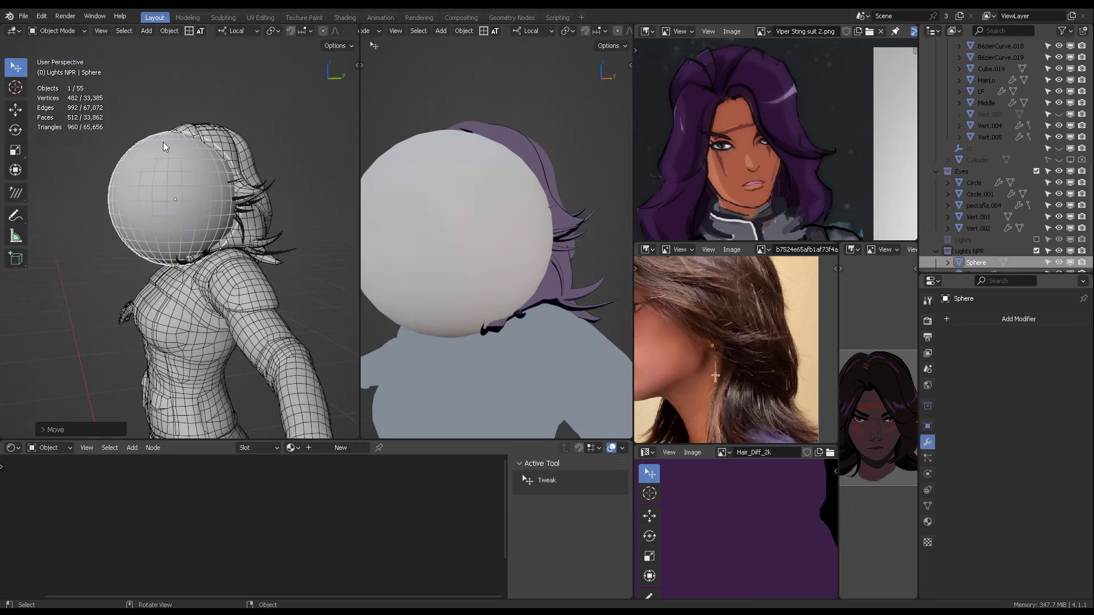
# Step: Create a material named "transparent" on the sphere with the Alpha Blend blend mode
pyautogui.click(1031, 370)
pyautogui.doubleClick(1006, 365)
pyautogui.write('transparent')
pyautogui.press('Return')
# Step: Add a Transparent BSDF node and connect it to the Material Output's Surface input
pyautogui.hotkey('shift', 'a')
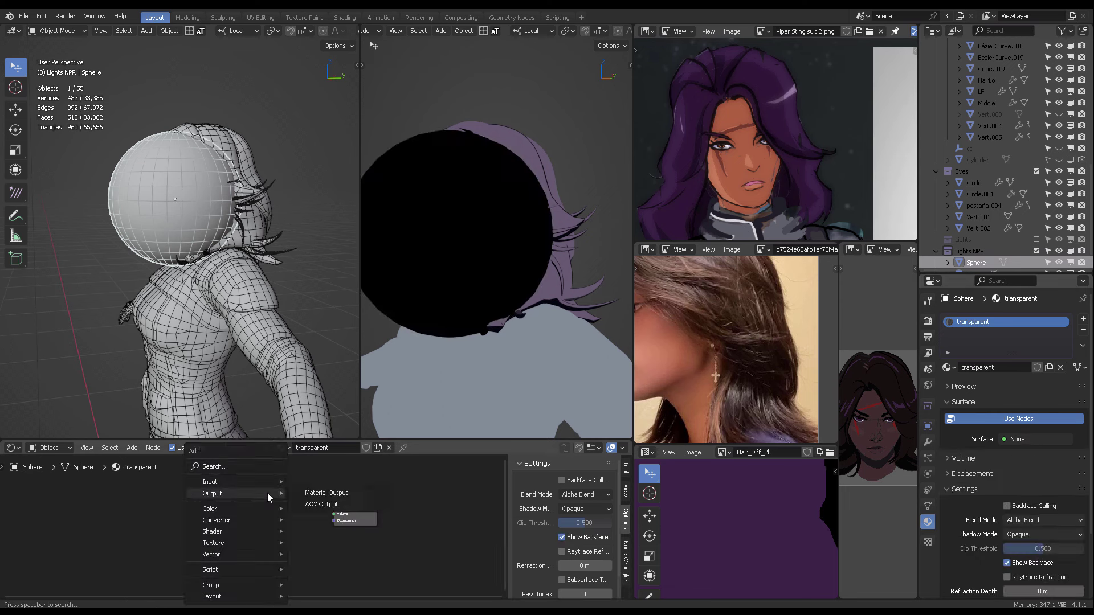
pyautogui.click(250, 467)
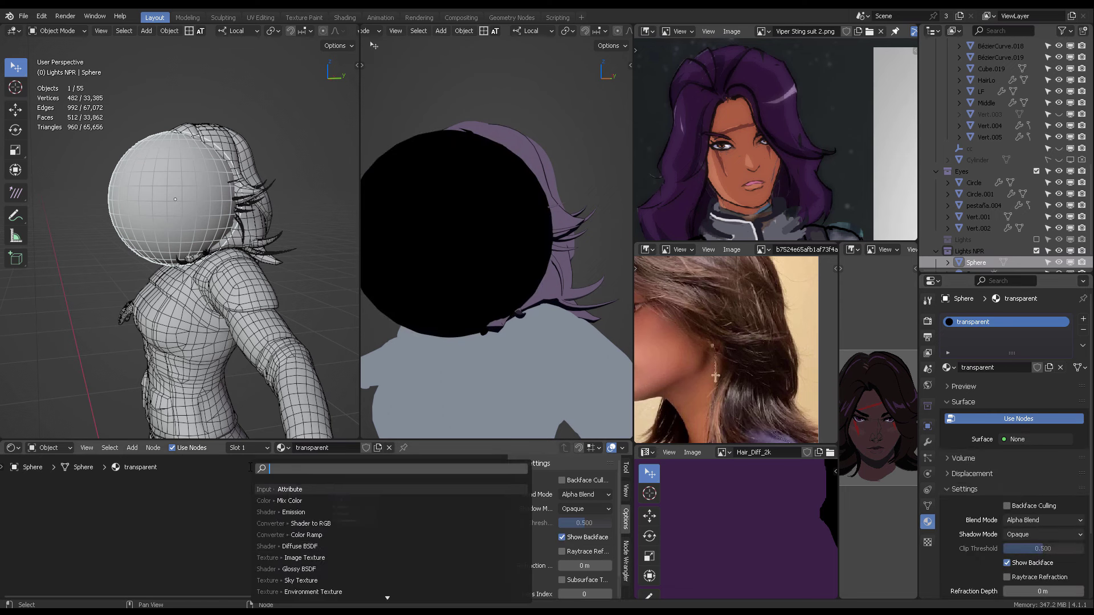
pyautogui.press('Return')
pyautogui.click(252, 544)
pyautogui.scroll(4, 251, 542)
pyautogui.moveTo(341, 550); pyautogui.dragTo(382, 495)
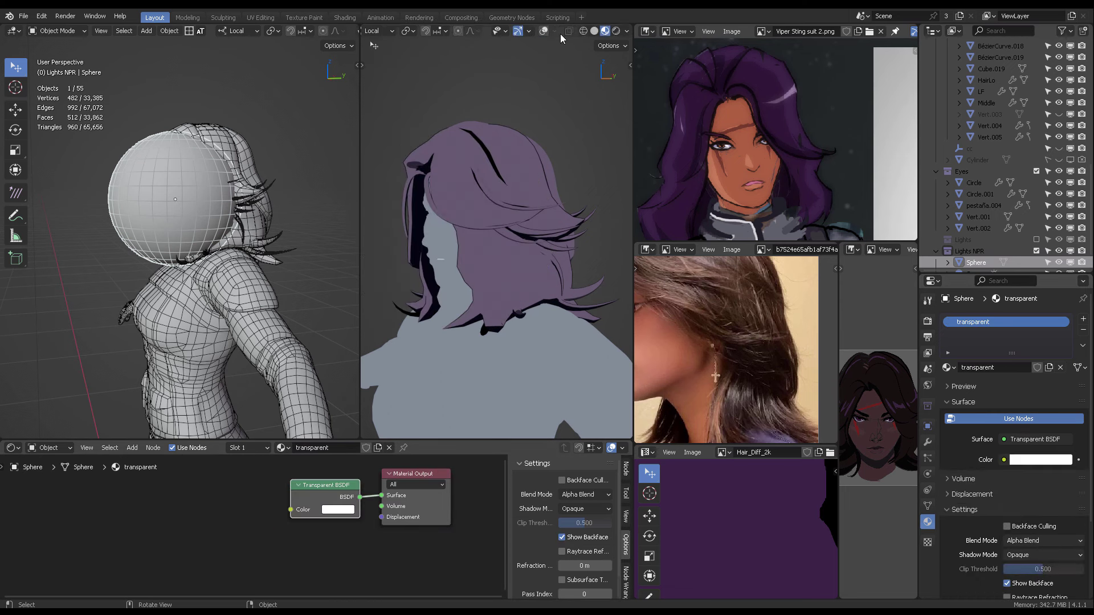
# Step: Switch the second viewport to Rendered shading and trackball-rotate the Sun light
pyautogui.click(616, 31)
pyautogui.scroll(-5, 265, 166)
pyautogui.click(153, 81)
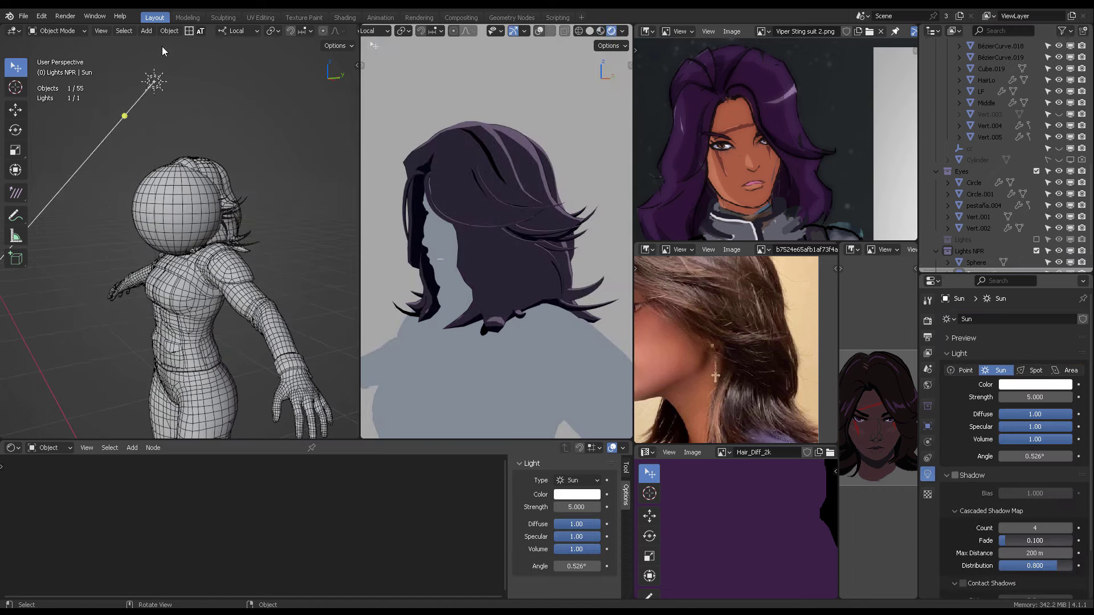
pyautogui.press('r')
pyautogui.press('r')
pyautogui.click(137, 108)
# Step: Move the Sun light and trackball-rotate it again so it lights the visible side of the hair
pyautogui.moveTo(137, 109); pyautogui.dragTo(289, 149, button='middle')
pyautogui.press('g')
pyautogui.click(240, 108)
pyautogui.press('r')
pyautogui.press('r')
pyautogui.click(237, 188)
# Step: Try the Alpha Clip shadow mode on the sphere's transparent material and return it to Opaque
pyautogui.moveTo(236, 222); pyautogui.dragTo(154, 236, button='middle')
pyautogui.click(153, 240)
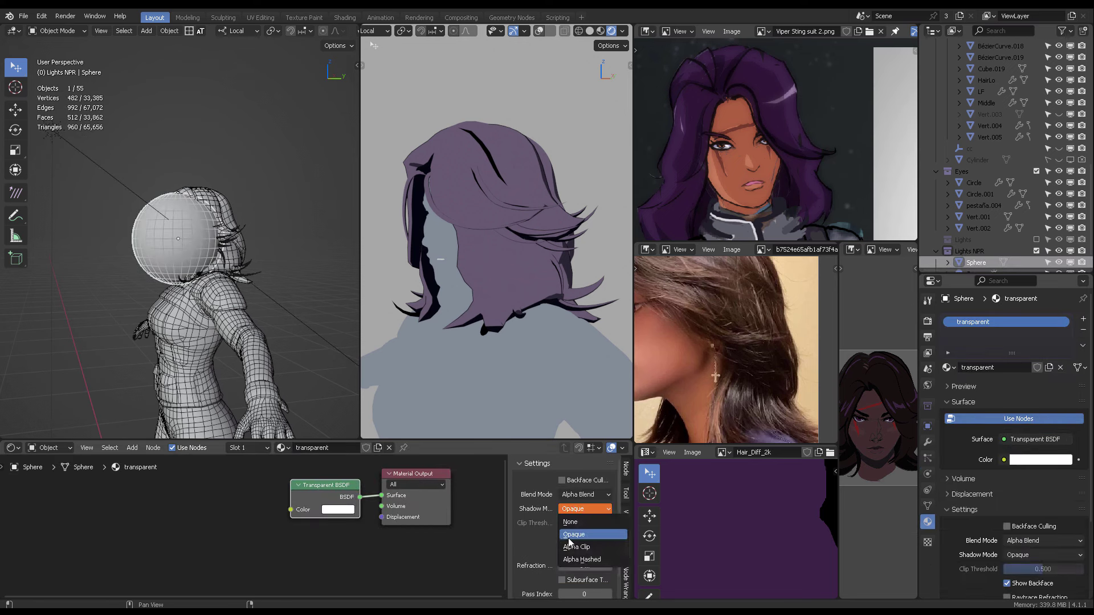
pyautogui.click(578, 547)
pyautogui.click(573, 535)
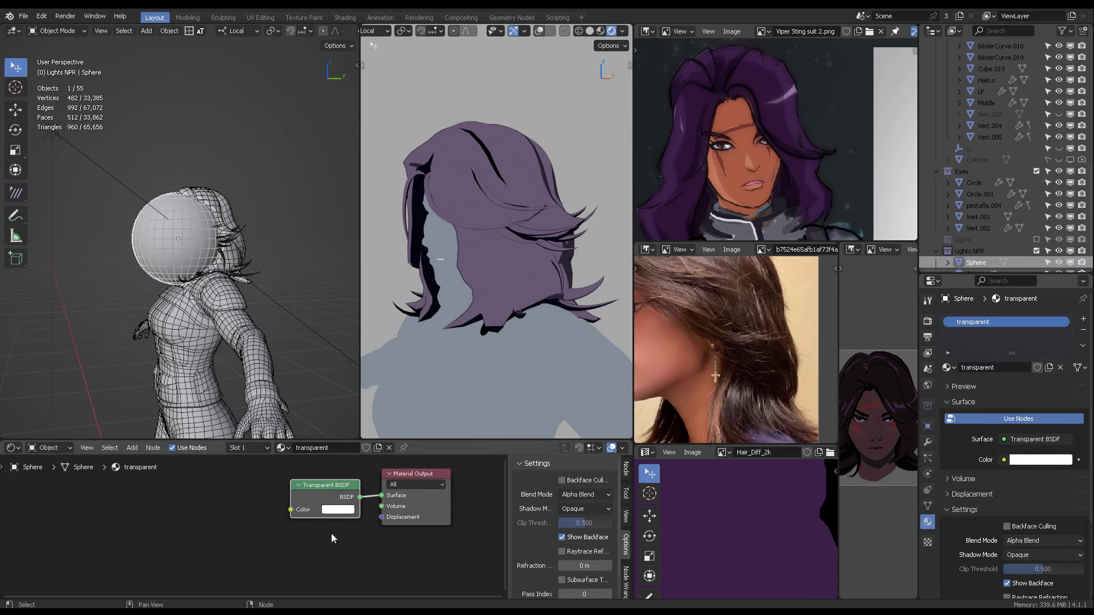
pyautogui.moveTo(350, 523); pyautogui.dragTo(333, 524, button='middle')
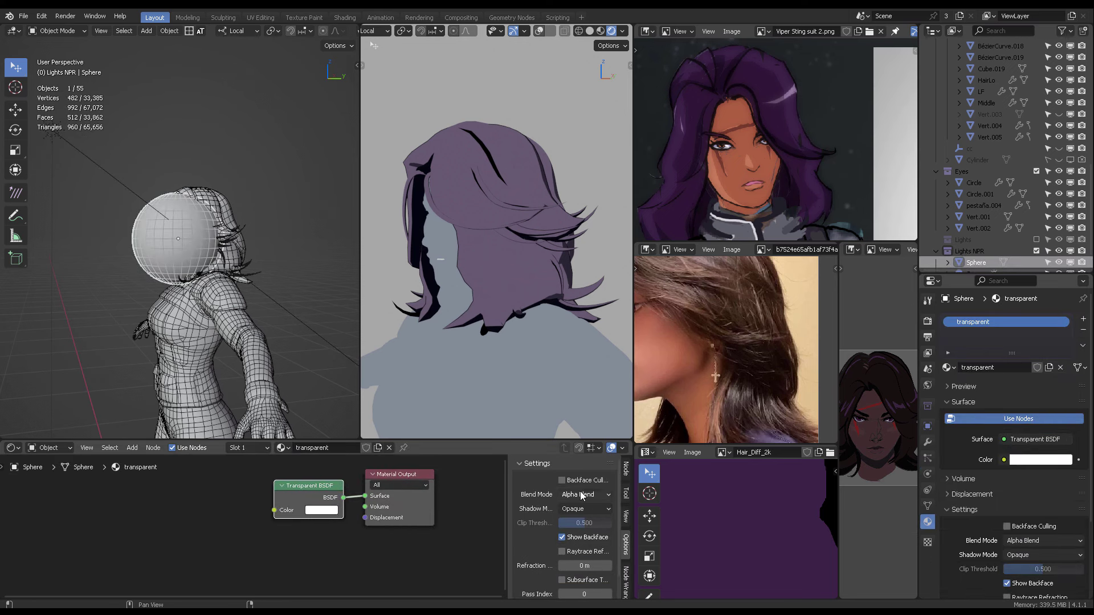
# Step: Enable shadows on the Sun light and set its cascaded shadow map count to 3
pyautogui.click(52, 130)
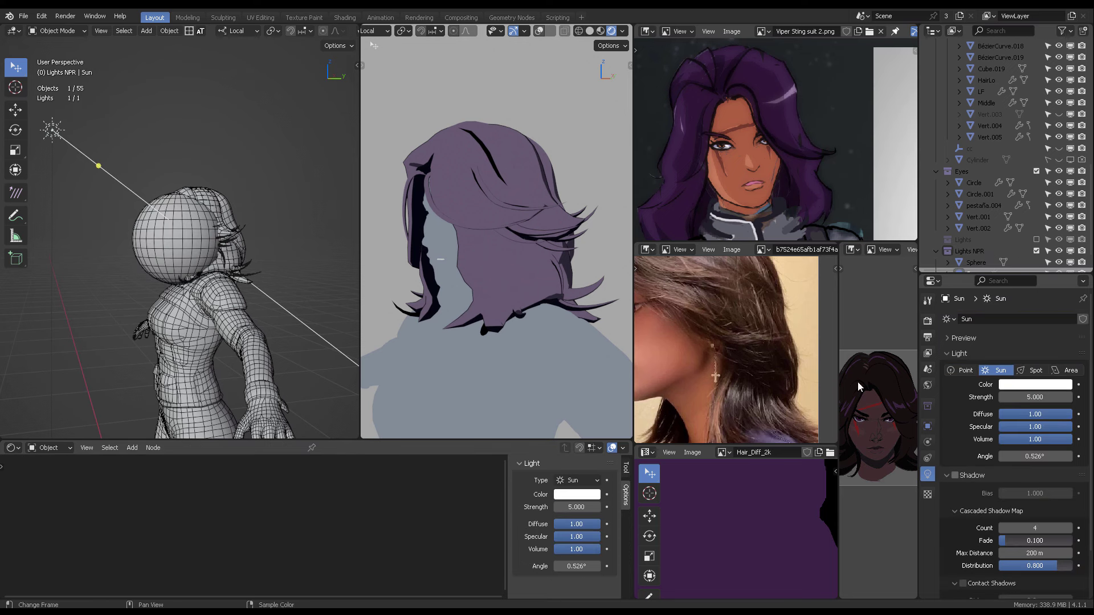
pyautogui.click(955, 475)
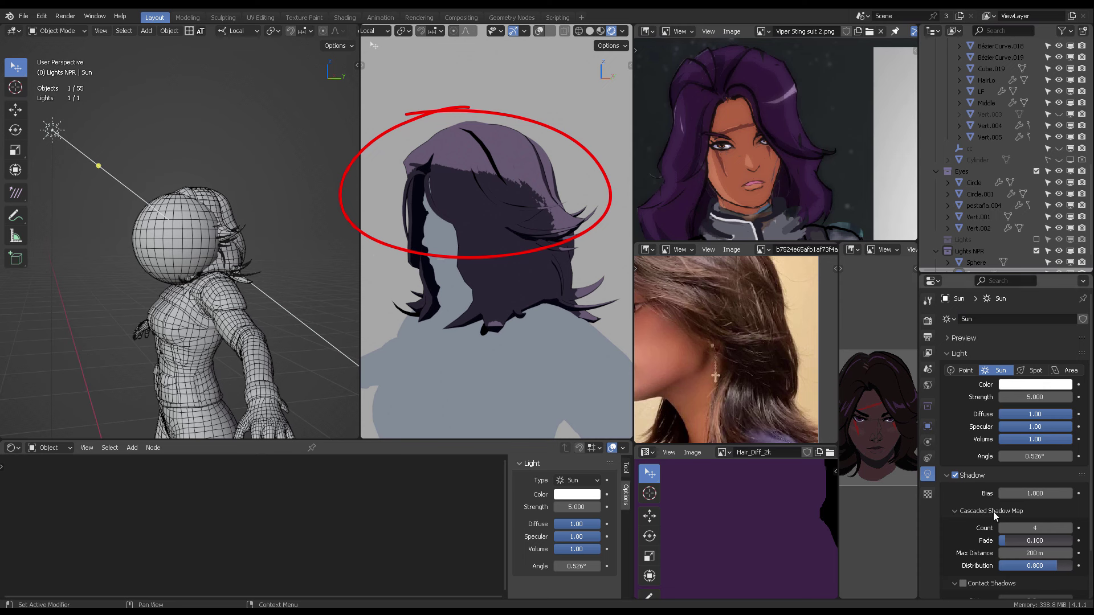
pyautogui.write('1')
pyautogui.press('Return')
pyautogui.doubleClick(1042, 528)
pyautogui.write('4')
pyautogui.press('Return')
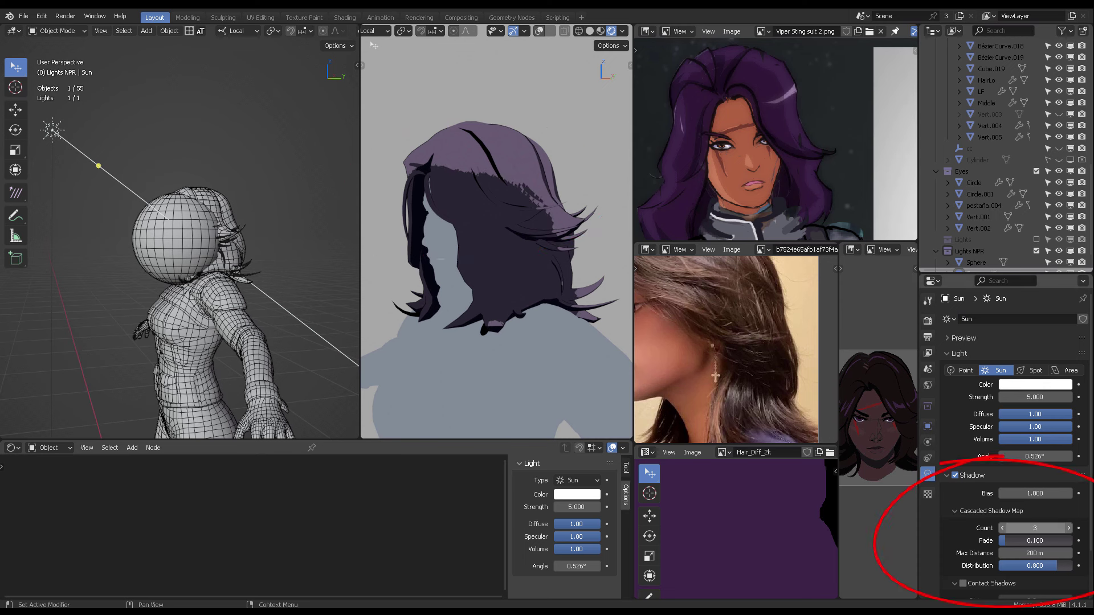
pyautogui.scroll(-4, 1065, 568)
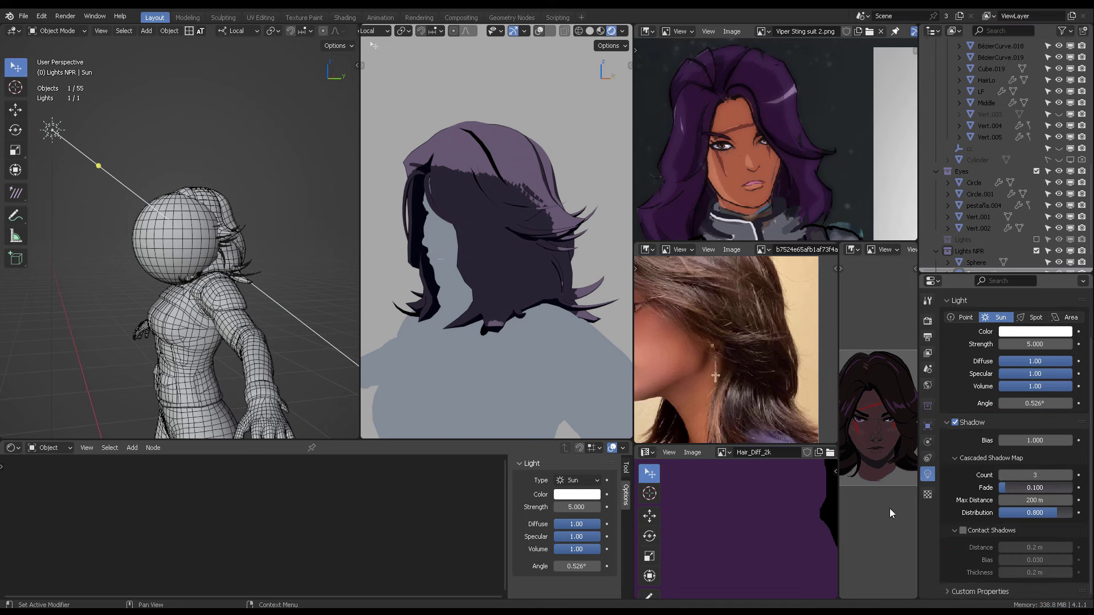
# Step: Lower the Sun light's shadow bias to 0.1
pyautogui.moveTo(283, 258); pyautogui.dragTo(179, 245, button='middle')
pyautogui.click(179, 249)
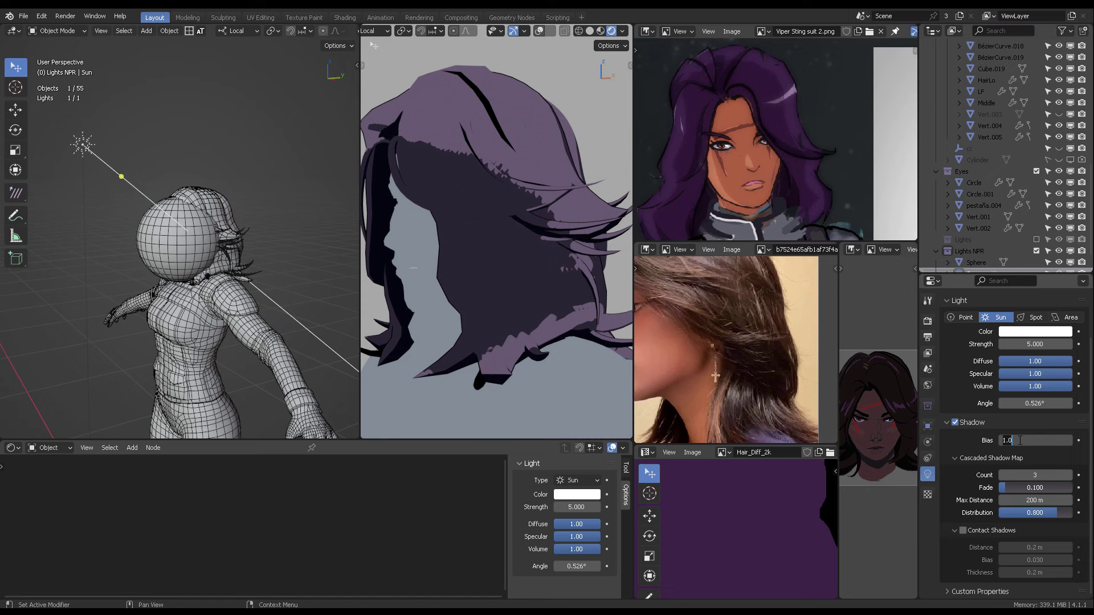
pyautogui.write('0')
pyautogui.press('Return')
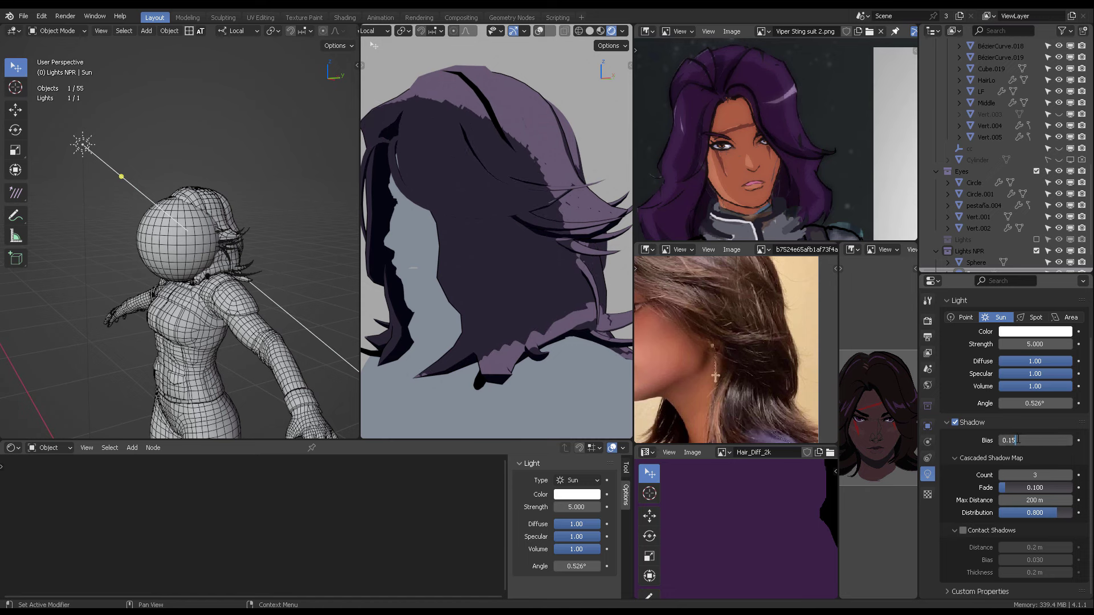
# Step: Raise the Sun's cascaded shadow map count to 4 and set the shadow max distance to 1.5 m
pyautogui.click(1068, 476)
pyautogui.moveTo(1047, 501); pyautogui.dragTo(1015, 501)
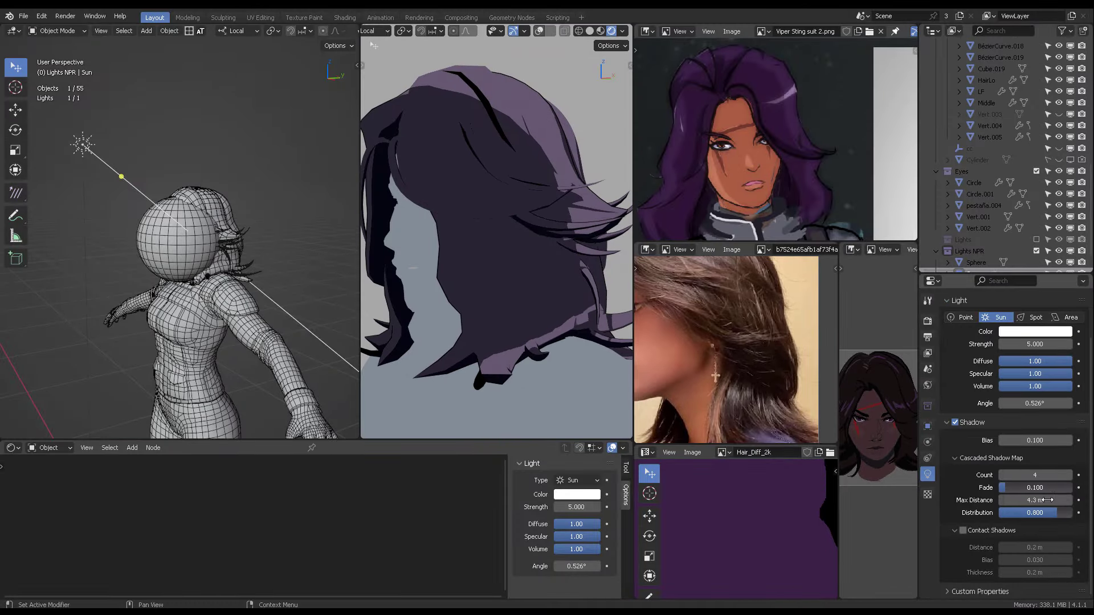
pyautogui.click(1047, 500)
pyautogui.write('1.5')
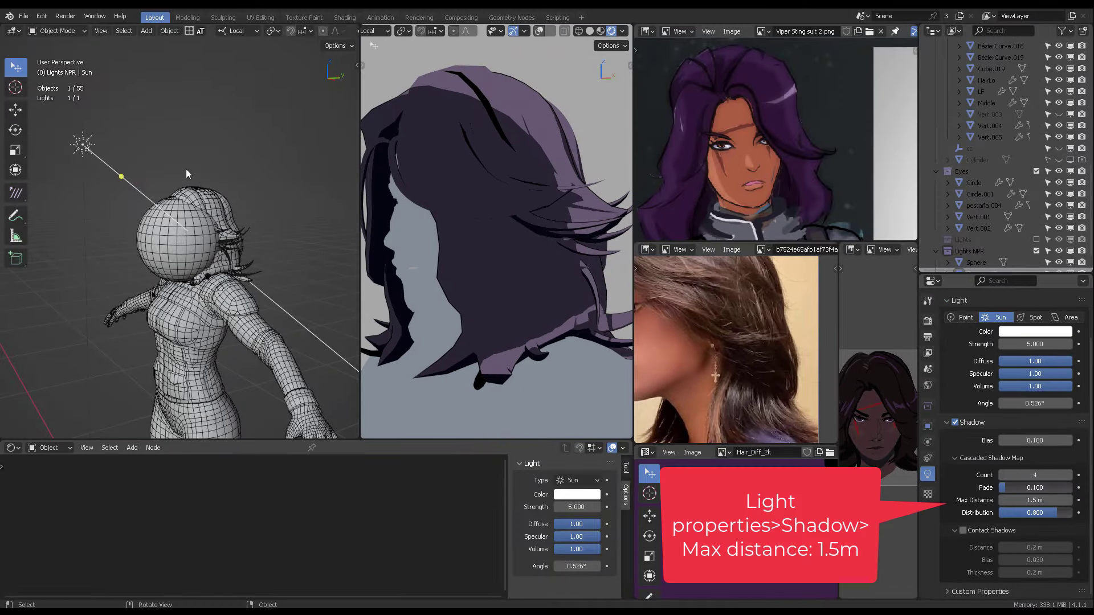
# Step: Set the hair mesh's subdivision level to 1
pyautogui.moveTo(199, 169); pyautogui.dragTo(223, 172, button='middle')
pyautogui.click(507, 101)
pyautogui.scroll(3, 254, 201)
pyautogui.hotkey('ctrl', '1')
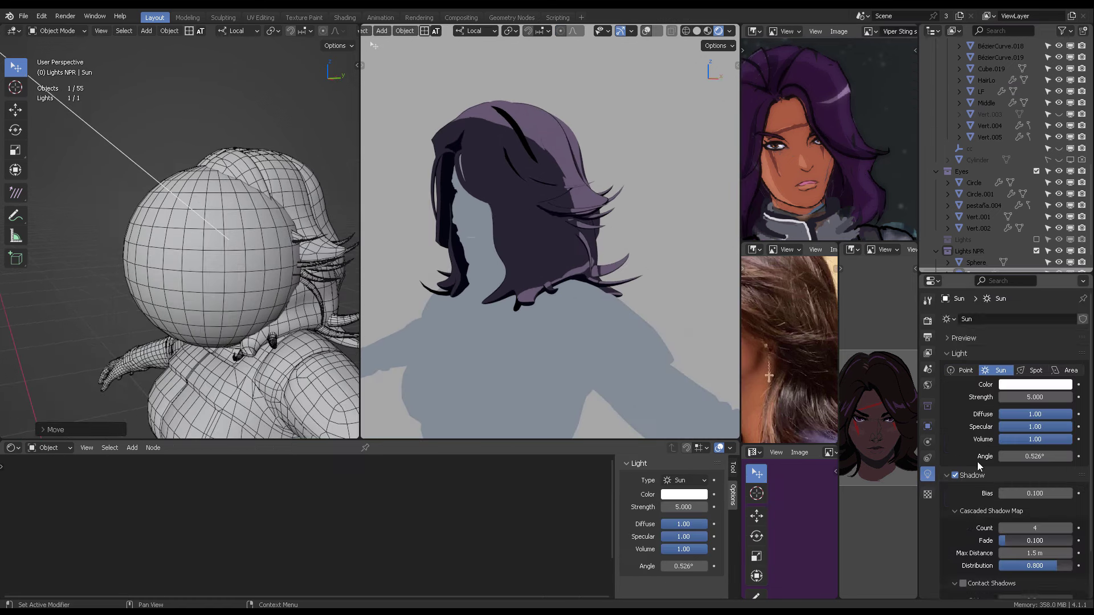
# Step: Toggle the Sun's shadows off and on to compare the hair shading from several angles
pyautogui.scroll(-2, 967, 451)
pyautogui.click(955, 422)
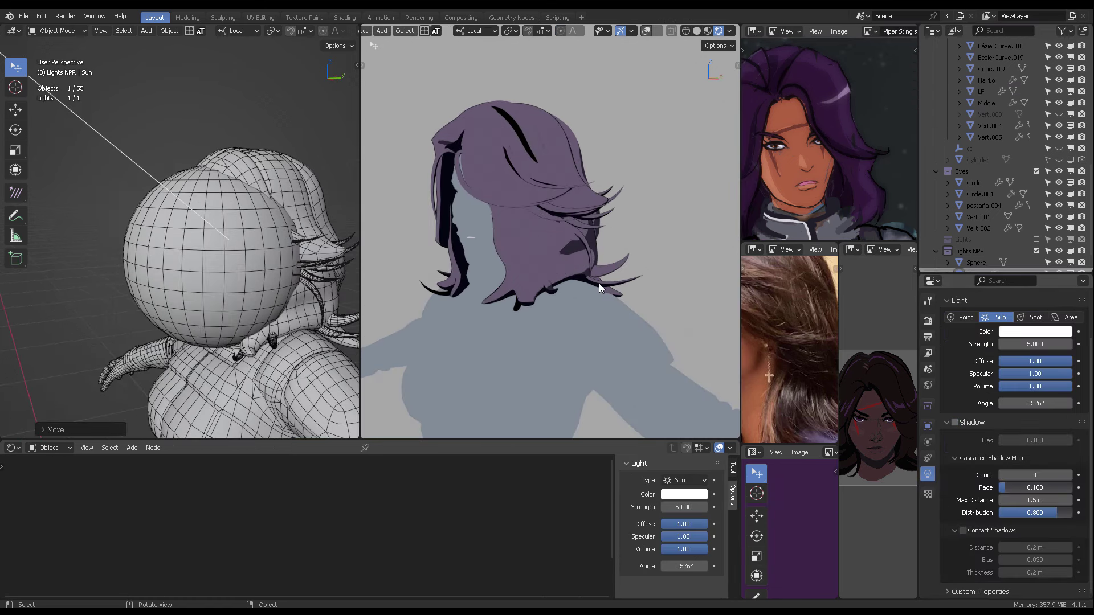
pyautogui.click(955, 423)
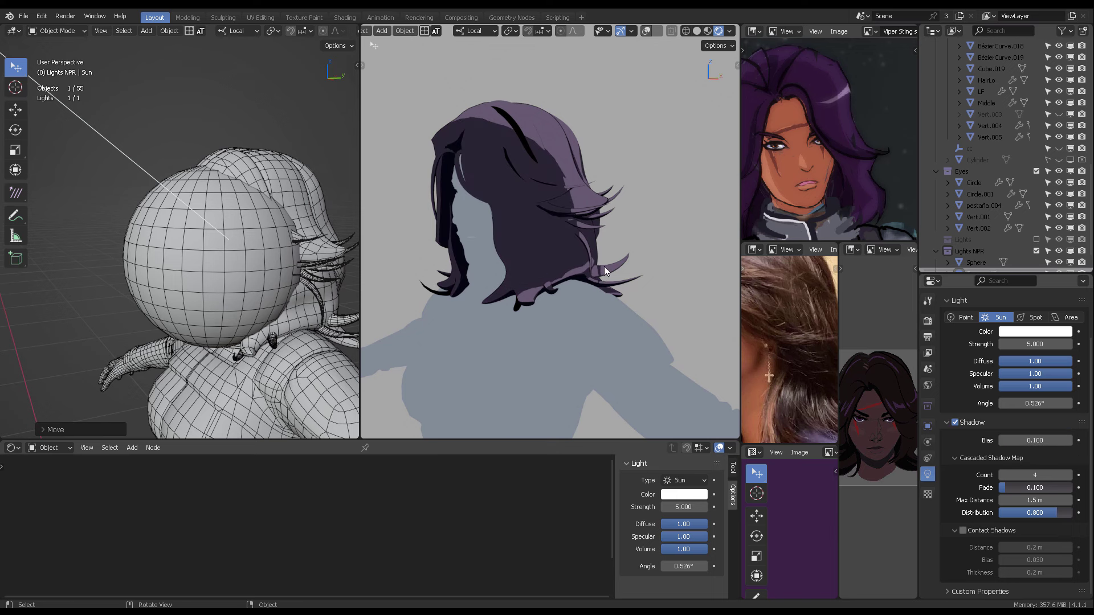
pyautogui.click(956, 421)
pyautogui.click(956, 420)
pyautogui.moveTo(613, 117); pyautogui.dragTo(533, 101, button='middle')
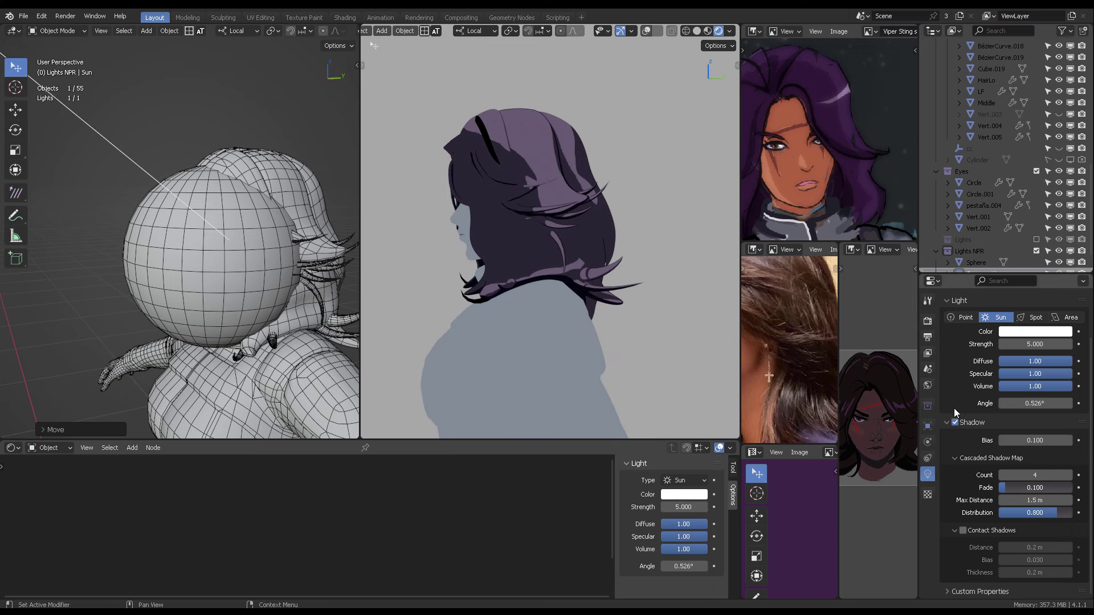
pyautogui.click(955, 422)
pyautogui.click(955, 423)
pyautogui.moveTo(515, 263); pyautogui.dragTo(530, 296, button='middle')
pyautogui.scroll(4, 650, 334)
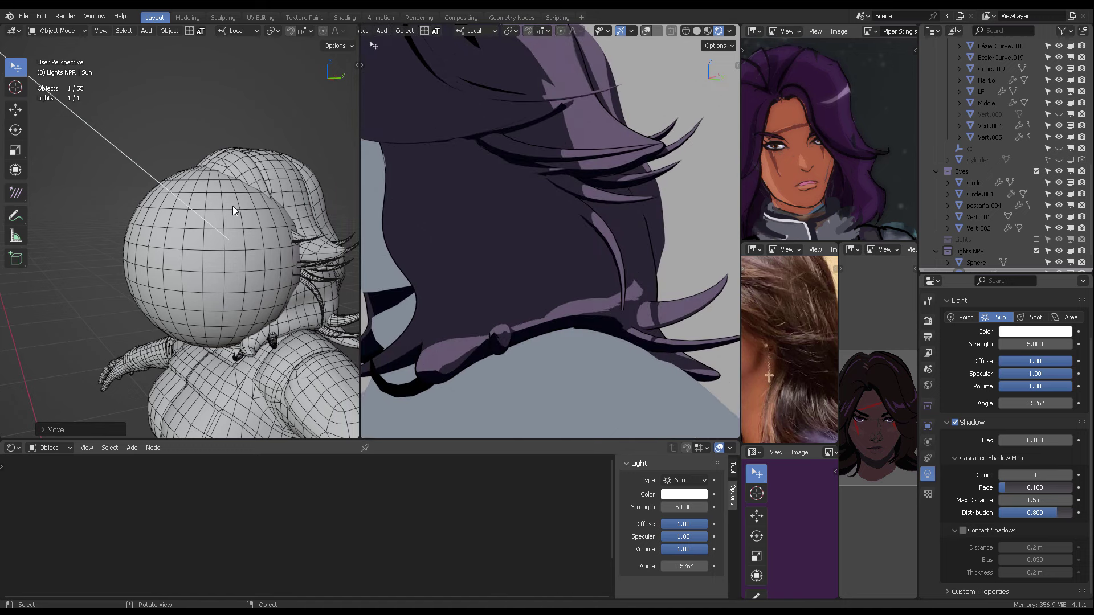
# Step: Move the transparent sphere beside the head to reshape the shadow it casts on the hair, and deselect it
pyautogui.scroll(-4, 233, 209)
pyautogui.moveTo(233, 209); pyautogui.dragTo(228, 219, button='middle')
pyautogui.click(191, 237)
pyautogui.press('g')
pyautogui.click(207, 238)
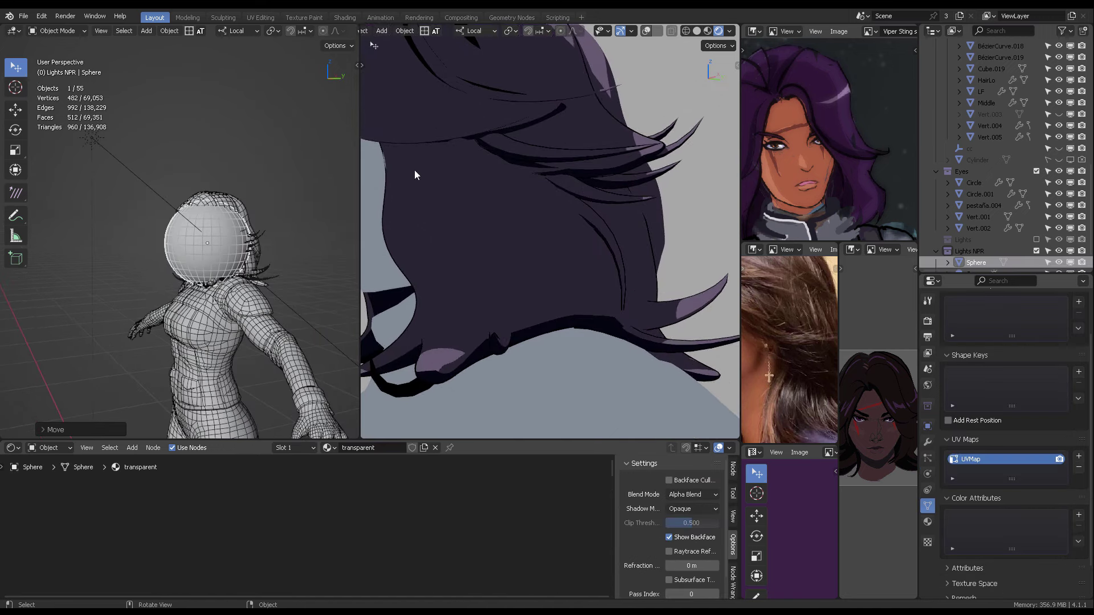
pyautogui.scroll(-5, 469, 165)
pyautogui.click(651, 223)
pyautogui.moveTo(651, 223); pyautogui.dragTo(558, 210, button='middle')
pyautogui.scroll(3, 599, 214)
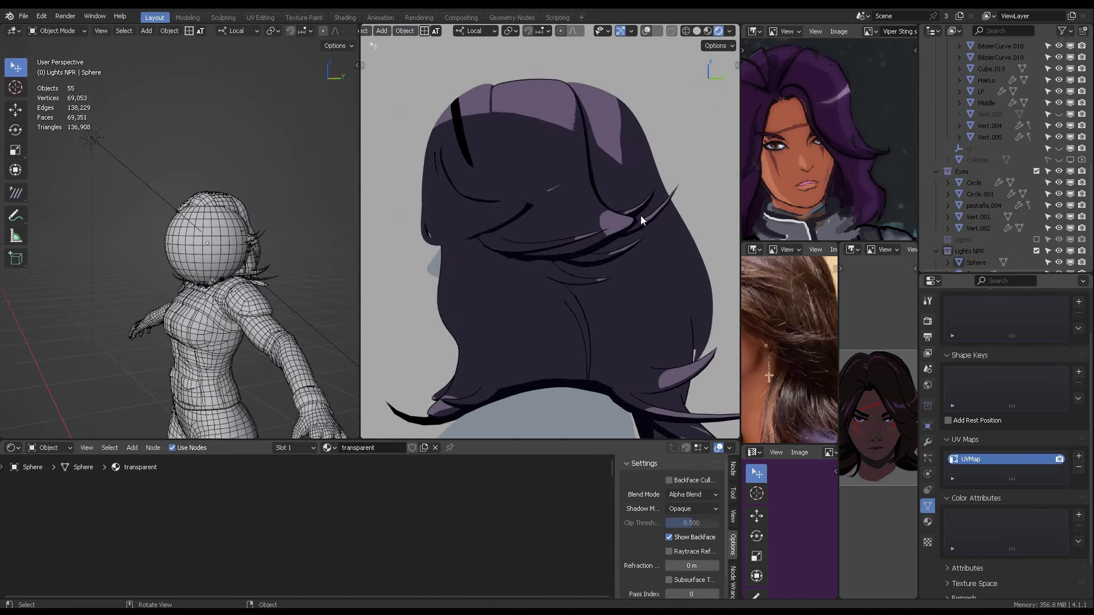
# Step: Put the Middle hair piece into Edit Mode with X-ray on, close to its pointed tip
pyautogui.click(626, 219)
pyautogui.scroll(7, 254, 245)
pyautogui.hotkey('ctrl', 'Tab')
pyautogui.keyDown('shift'); pyautogui.moveTo(307, 345); pyautogui.dragTo(308, 279, button='middle'); pyautogui.keyUp('shift')
pyautogui.click(271, 289)
pyautogui.hotkey('alt', 'z')
pyautogui.hotkey('ctrl', 'Tab')
pyautogui.press('Escape')
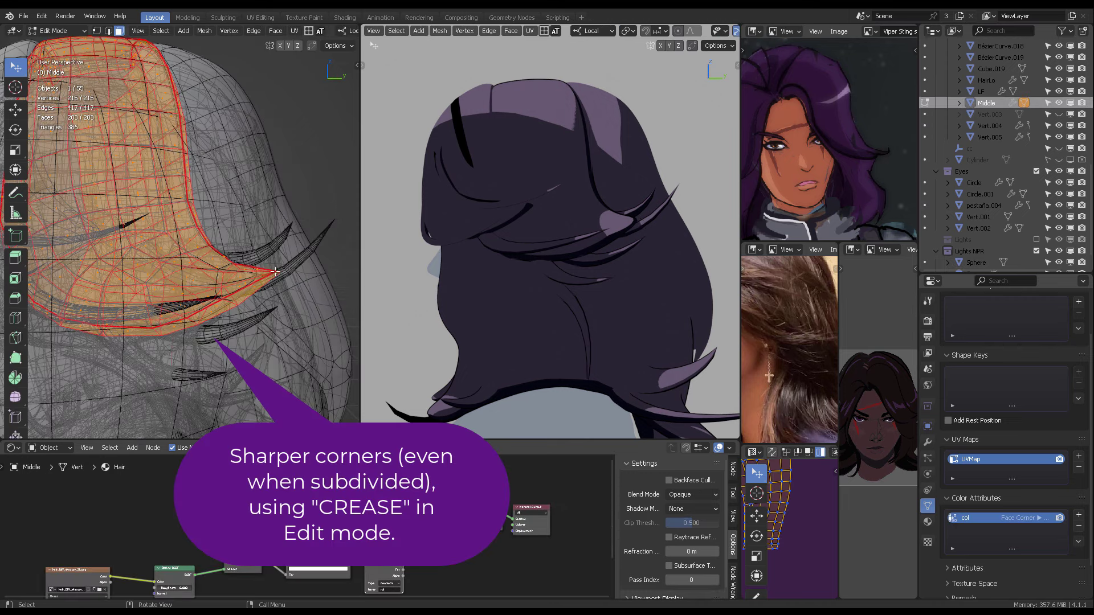
# Step: Select the edge at the Middle hair piece's tip, set its mean vertex crease to 1, and leave Edit Mode
pyautogui.scroll(3, 275, 271)
pyautogui.press('2')
pyautogui.click(301, 299)
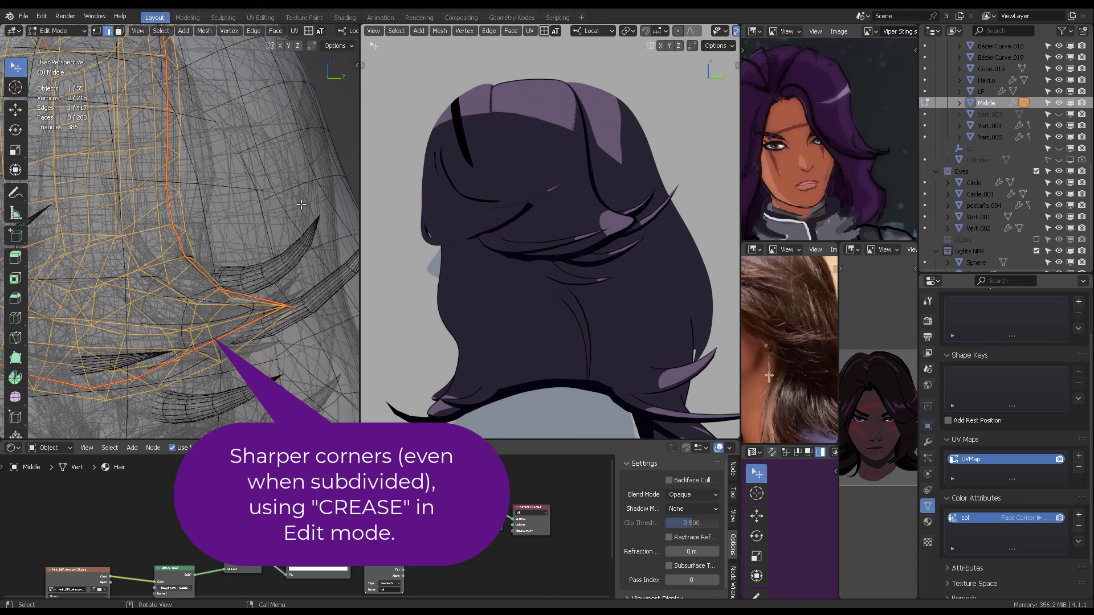
pyautogui.press('n')
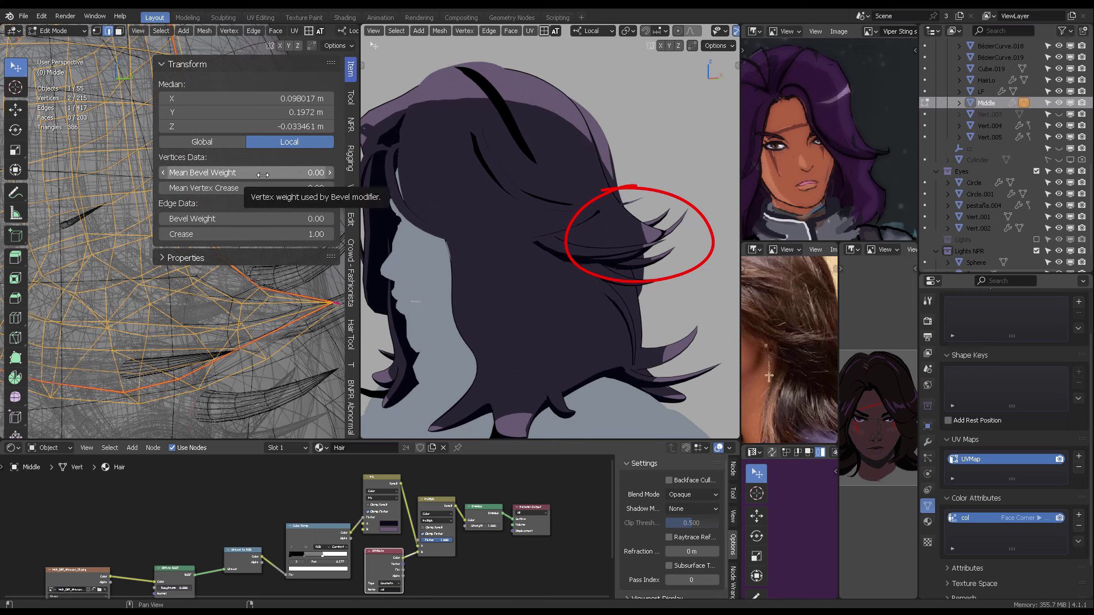
pyautogui.moveTo(262, 170); pyautogui.dragTo(319, 170)
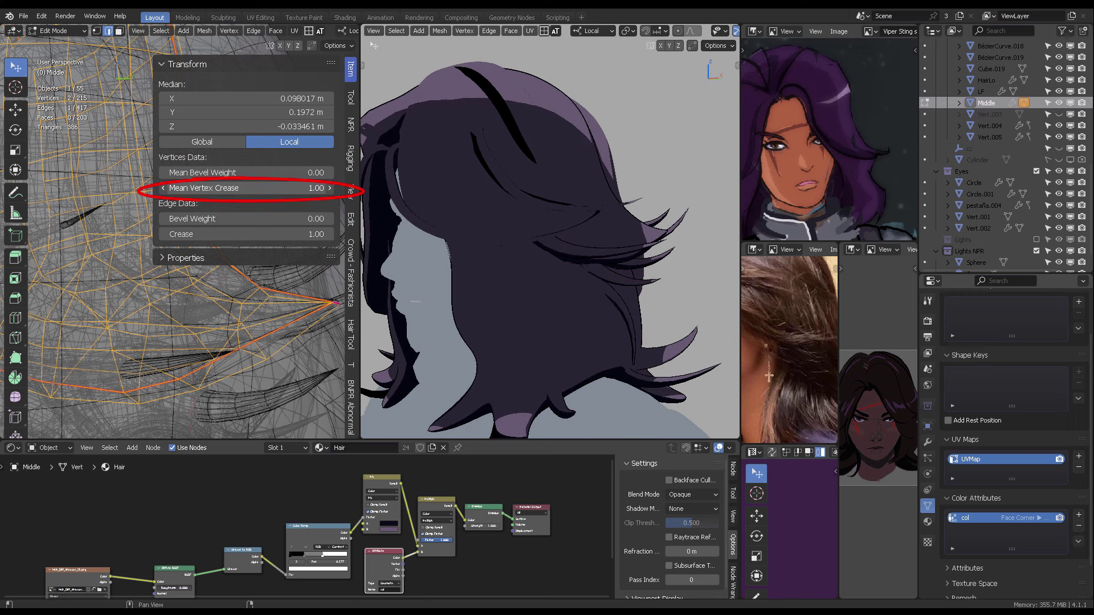
pyautogui.moveTo(512, 228); pyautogui.dragTo(580, 226, button='middle')
pyautogui.press('Tab')
# Step: Select the LF hair piece and enter Edit Mode at its tip edge
pyautogui.click(579, 227)
pyautogui.scroll(-6, 54, 285)
pyautogui.moveTo(53, 285); pyautogui.dragTo(126, 273, button='middle')
pyautogui.moveTo(153, 149); pyautogui.dragTo(244, 149)
pyautogui.moveTo(216, 227); pyautogui.dragTo(157, 266, button='middle')
pyautogui.click(156, 203)
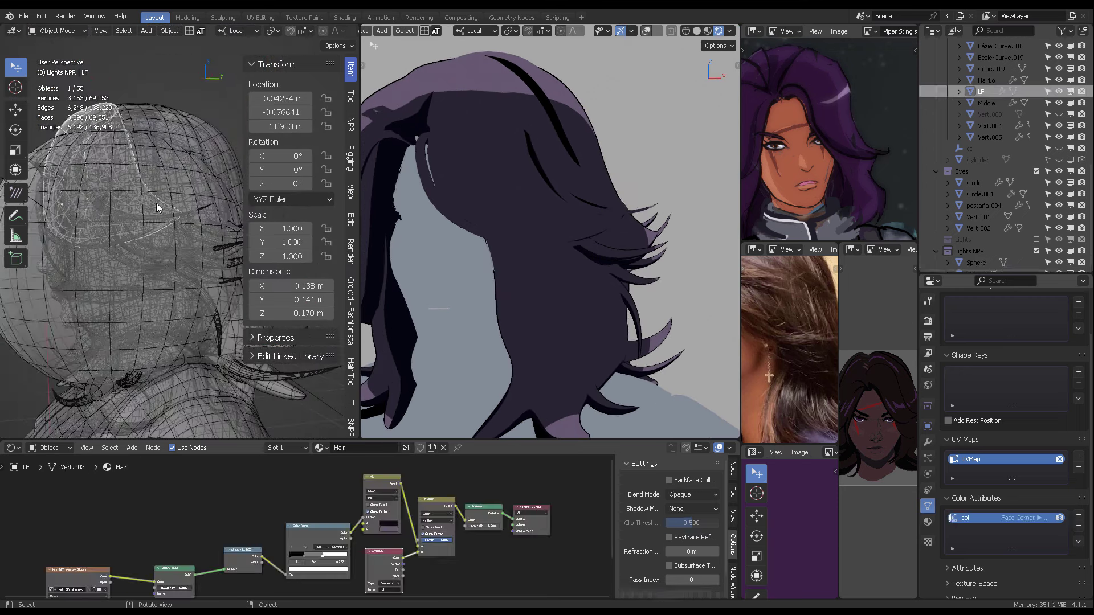
pyautogui.press('Tab')
pyautogui.scroll(4, 180, 197)
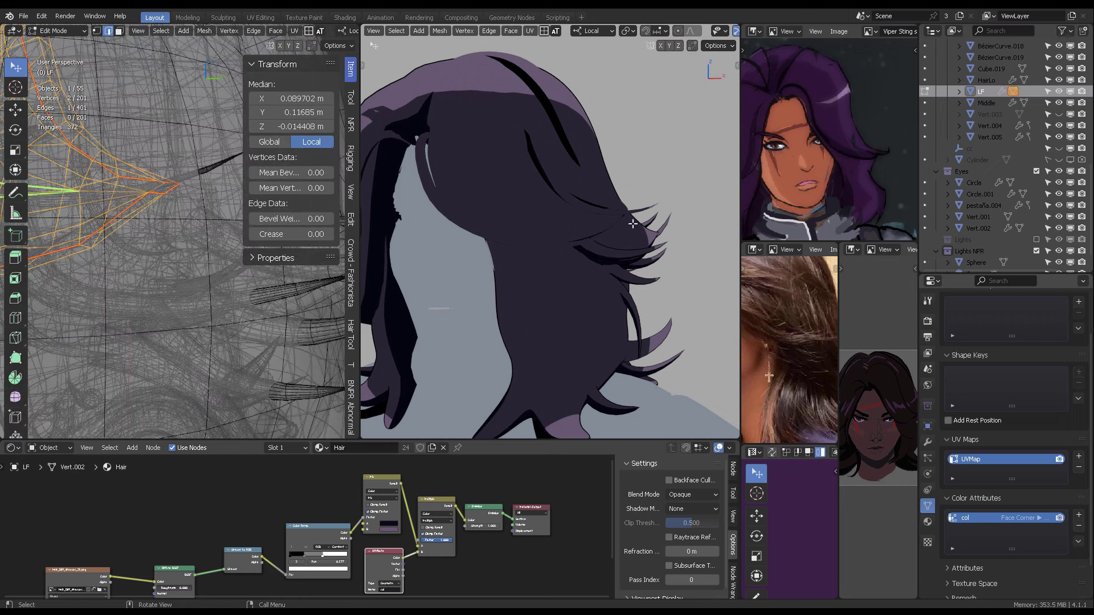
pyautogui.scroll(5, 589, 223)
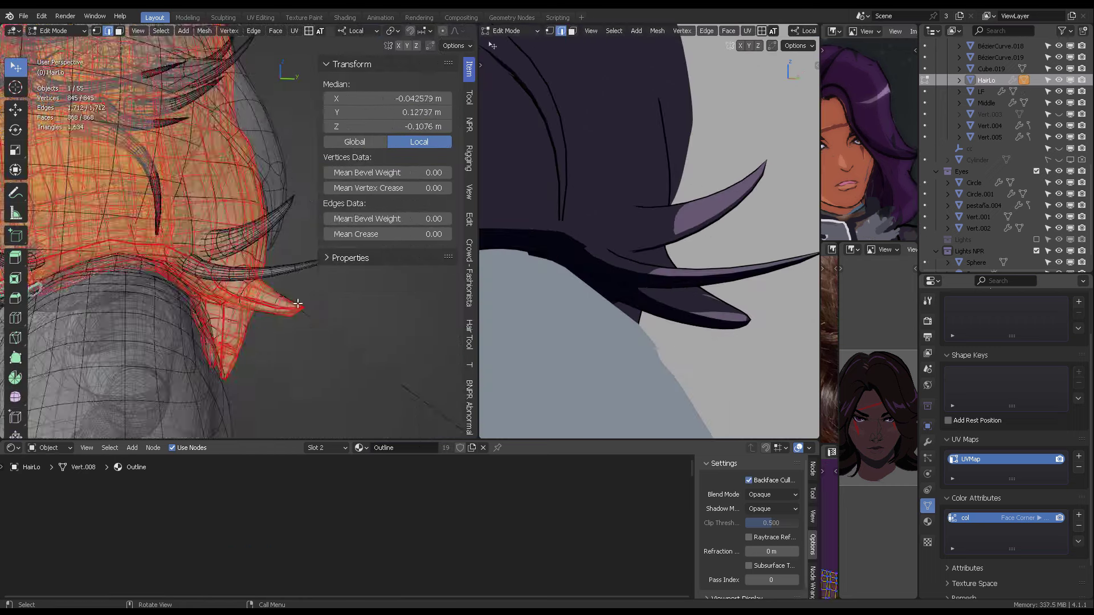
# Step: Select the tip edges of the HairLo piece's rear strand and set their mean vertex crease to 1
pyautogui.click(297, 303)
pyautogui.scroll(3, 297, 304)
pyautogui.moveTo(298, 303); pyautogui.dragTo(320, 306, button='middle')
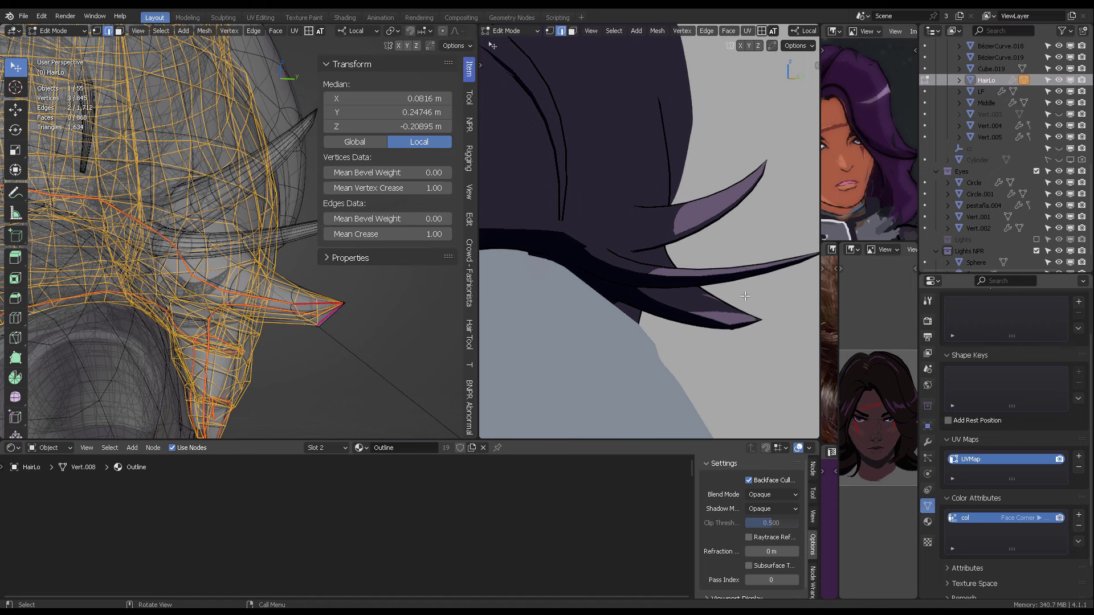
pyautogui.scroll(-4, 513, 222)
pyautogui.moveTo(512, 222); pyautogui.dragTo(569, 251, button='middle')
# Step: Select the edges along the HairLo piece's first front strand tip and raise their mean crease to about 0.59
pyautogui.scroll(4, 595, 242)
pyautogui.moveTo(262, 273); pyautogui.dragTo(243, 335, button='middle')
pyautogui.click(176, 289)
pyautogui.keyDown('shift'); pyautogui.click(150, 299); pyautogui.keyUp('shift')
pyautogui.keyDown('shift'); pyautogui.click(260, 329); pyautogui.keyUp('shift')
pyautogui.keyDown('shift'); pyautogui.moveTo(507, 228); pyautogui.dragTo(520, 282, button='middle'); pyautogui.keyUp('shift')
pyautogui.moveTo(375, 234); pyautogui.dragTo(411, 234)
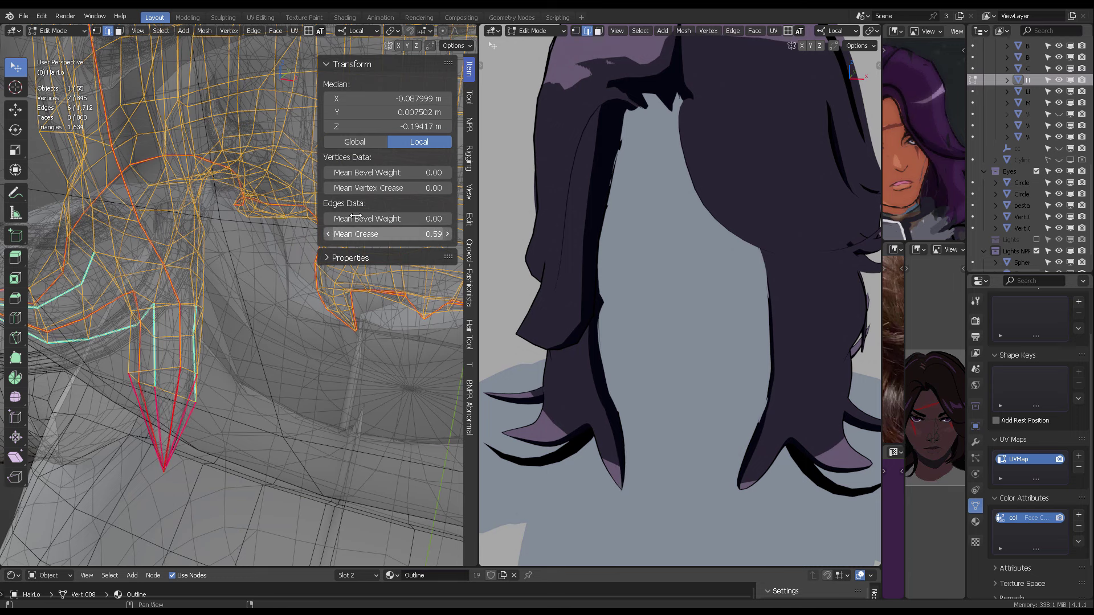
# Step: Raise the mean crease of the edges at the opposite front strand tip of the HairLo piece
pyautogui.moveTo(305, 359); pyautogui.dragTo(251, 347, button='middle')
pyautogui.moveTo(598, 353); pyautogui.dragTo(758, 368, button='middle')
pyautogui.moveTo(319, 379); pyautogui.dragTo(264, 385, button='middle')
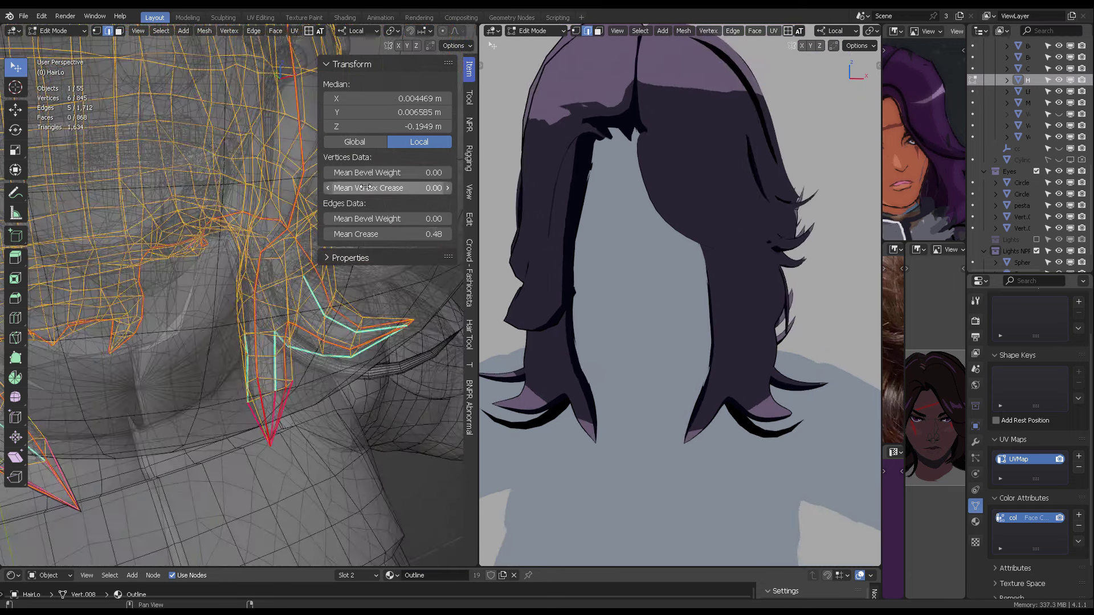
pyautogui.moveTo(386, 234); pyautogui.dragTo(421, 234)
pyautogui.moveTo(365, 336); pyautogui.dragTo(296, 331, button='middle')
pyautogui.click(292, 333)
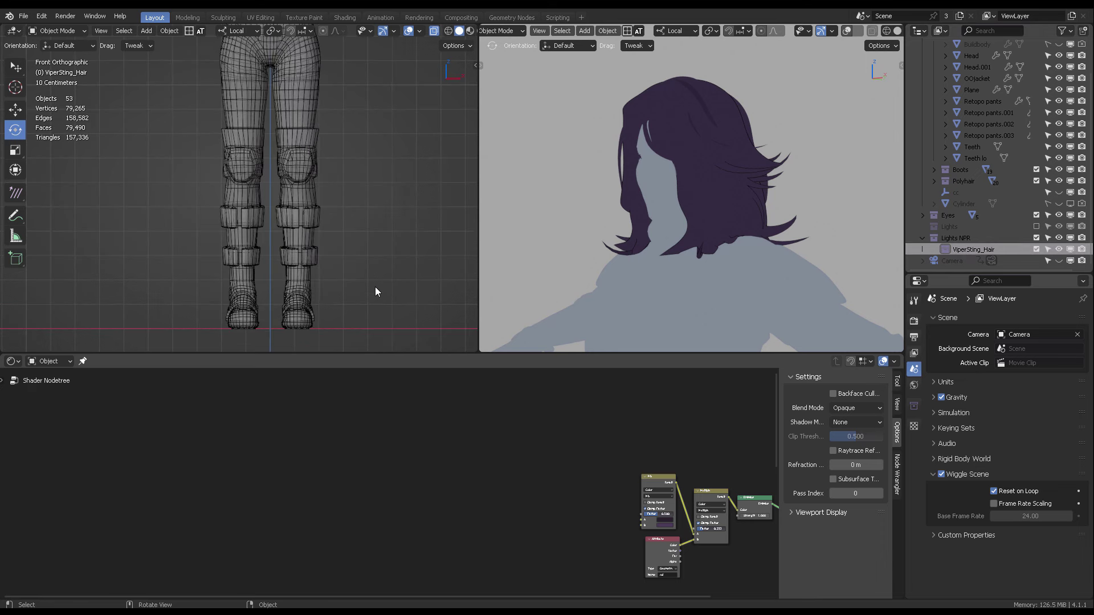
# Step: Add a plain axes empty to the ViperSting_Hair collection with a display size of 0.2 m
pyautogui.hotkey('shift', 'a')
pyautogui.moveTo(355, 317)
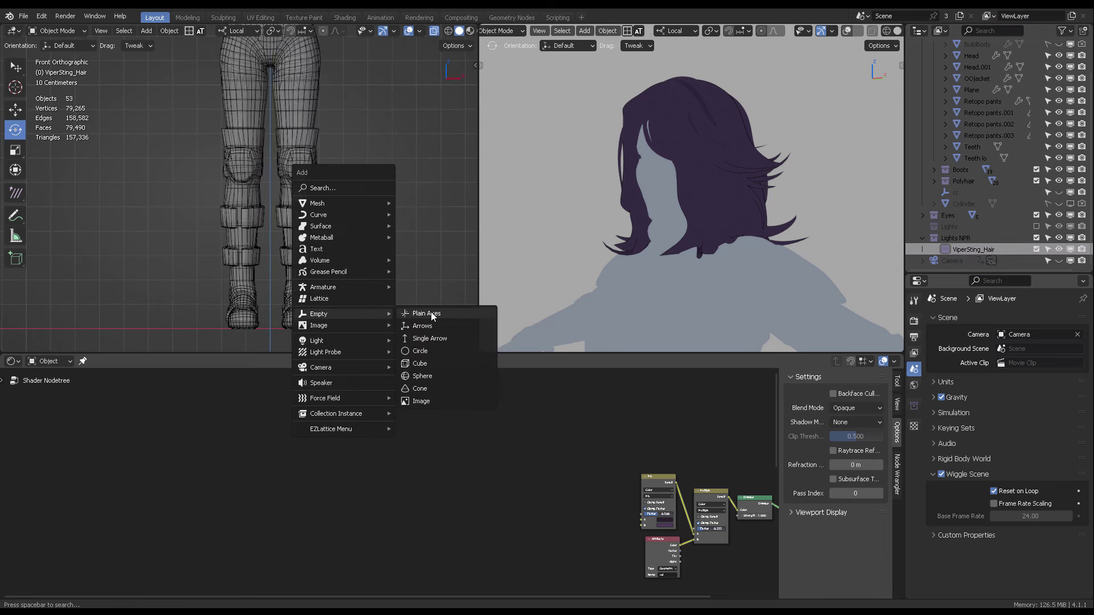
pyautogui.click(429, 314)
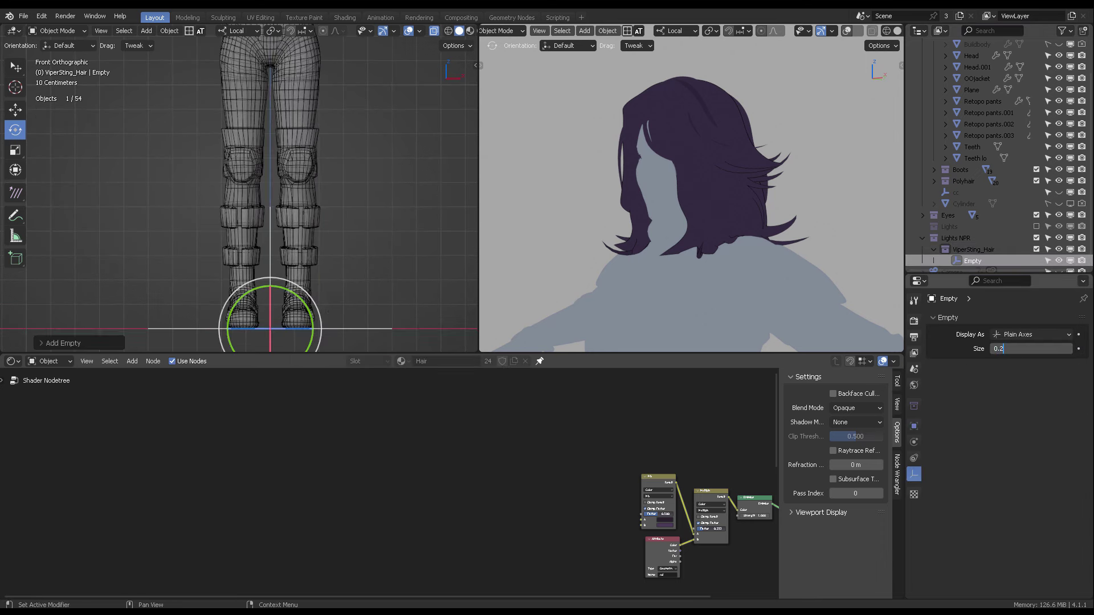
pyautogui.press('Return')
# Step: Enlarge the 3D viewports and rename the new empty LightVector_A
pyautogui.keyDown('shift'); pyautogui.moveTo(390, 264); pyautogui.dragTo(373, 223, button='middle'); pyautogui.keyUp('shift')
pyautogui.moveTo(331, 353); pyautogui.dragTo(334, 434)
pyautogui.press('F2')
pyautogui.write('Lg')
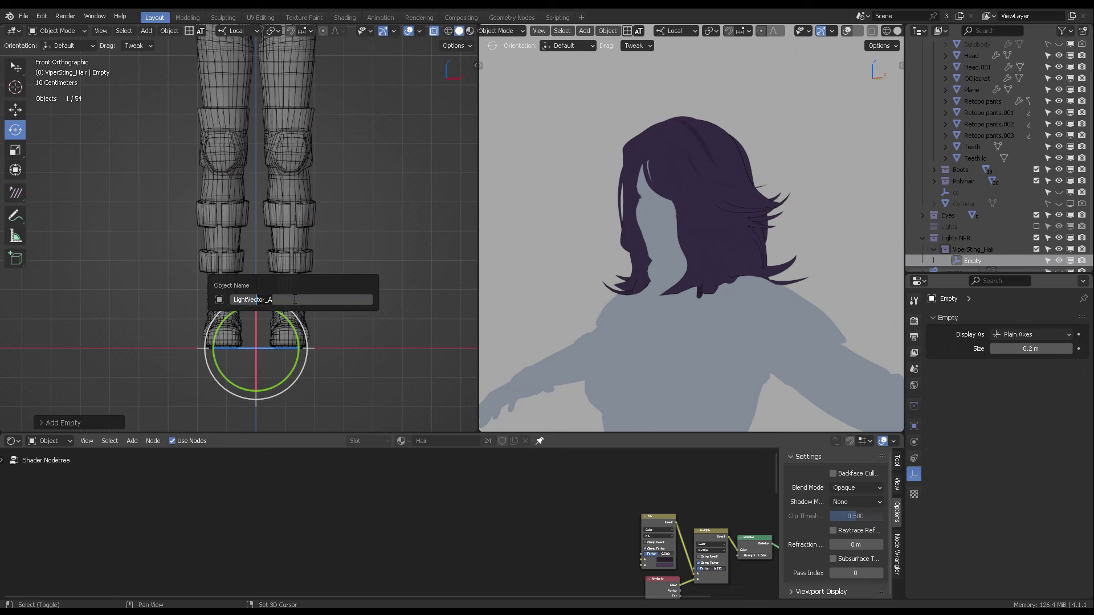
pyautogui.press('Return')
# Step: Duplicate the LightVector_A empty, move the copy straight up along Z to shin height, and switch to wireframe shading
pyautogui.hotkey('shift', 'd')
pyautogui.rightClick(395, 266)
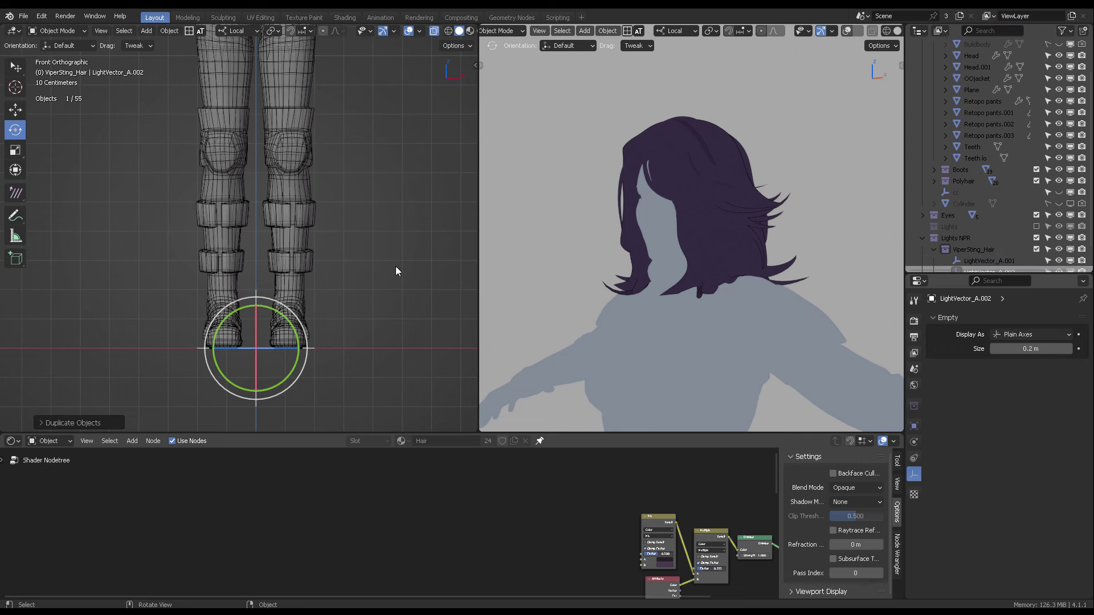
pyautogui.press('g')
pyautogui.press('z')
pyautogui.click(395, 129)
pyautogui.click(449, 31)
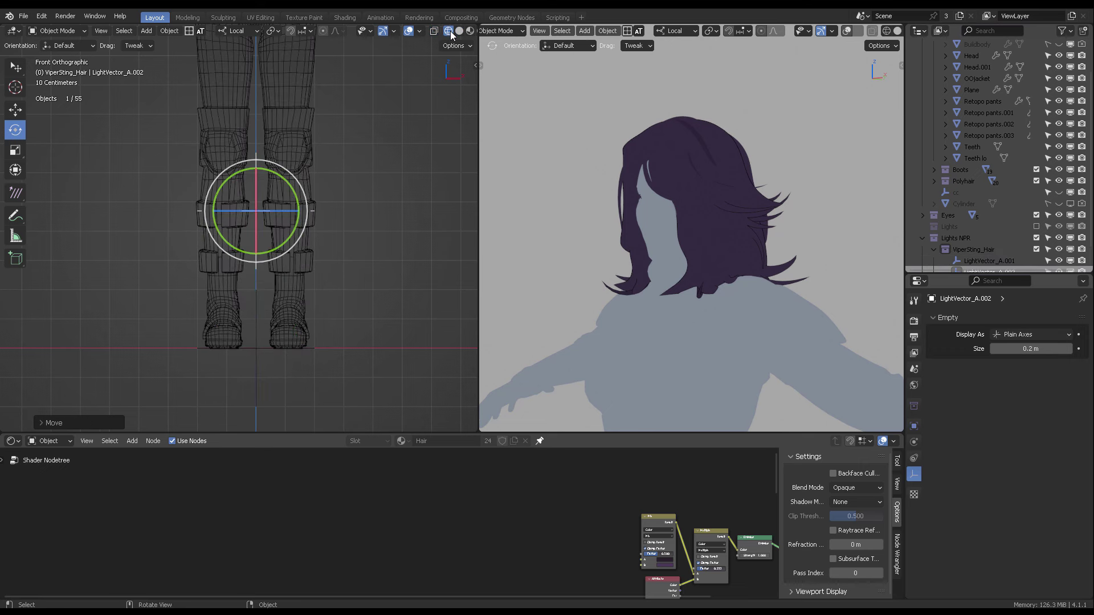
# Step: Rename the duplicated empty LightVector_B and deselect it
pyautogui.press('F2')
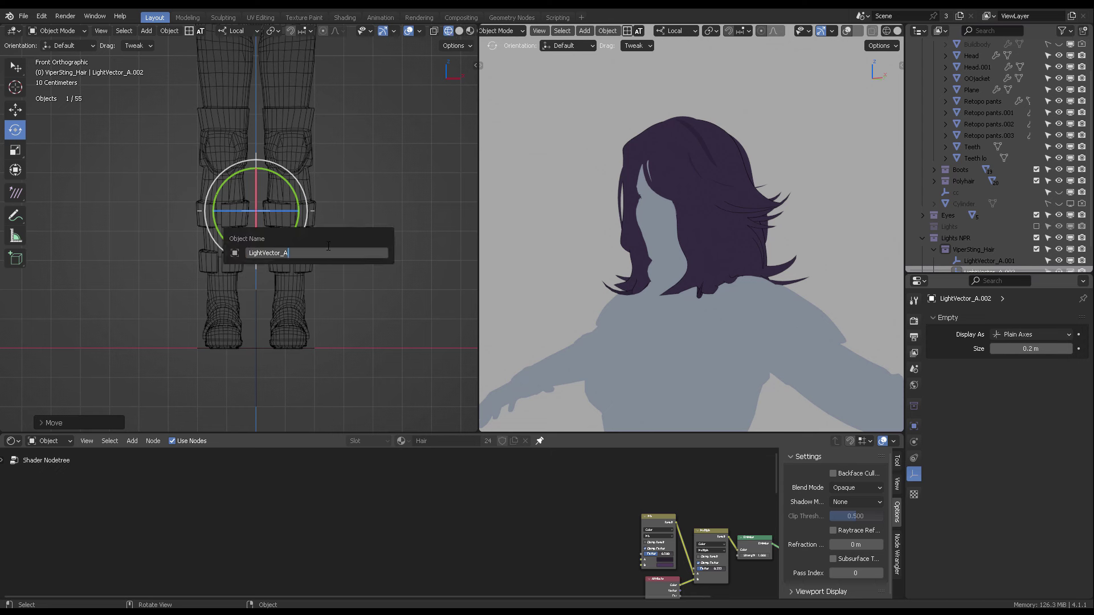
pyautogui.press('BackSpace')
pyautogui.write('B')
pyautogui.press('Return')
pyautogui.click(388, 236)
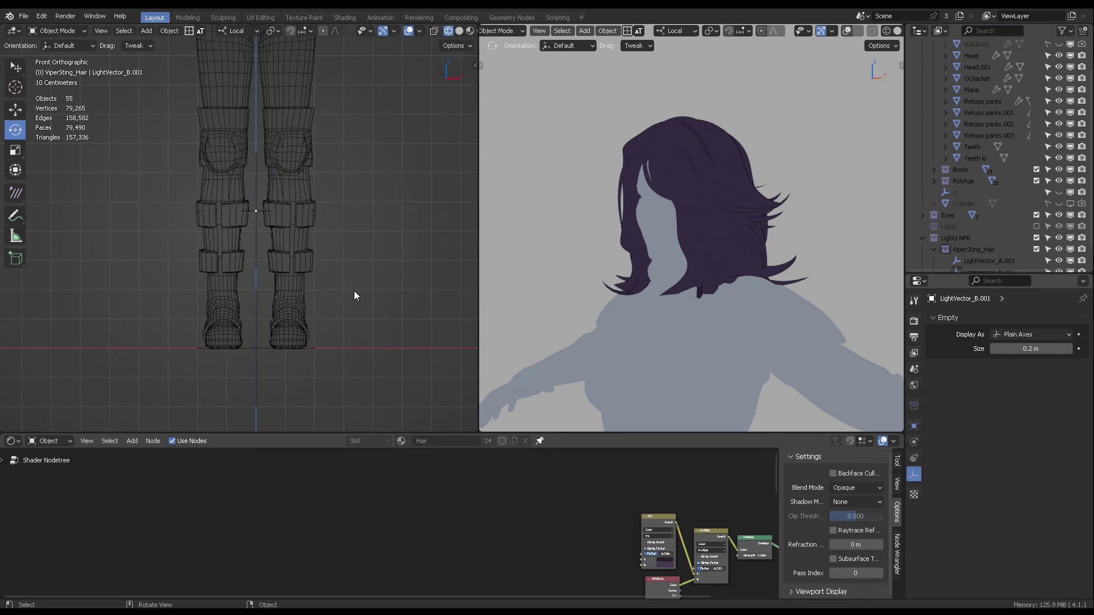
# Step: Add a single-vertex mesh at the origin and extrude it about 0.47 m up along Z to LightVector_B's height
pyautogui.hotkey('shift', 'a')
pyautogui.press('Escape')
pyautogui.hotkey('ctrl', 'Tab')
pyautogui.hotkey('shift', 'a')
pyautogui.moveTo(393, 92)
pyautogui.moveTo(442, 230)
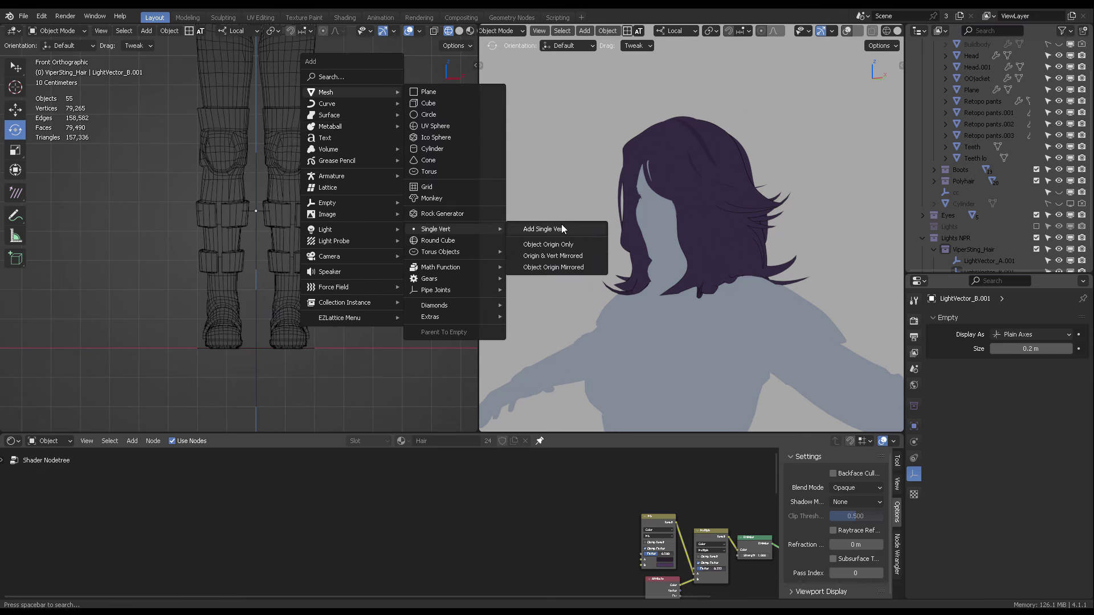
pyautogui.click(562, 229)
pyautogui.press('g')
pyautogui.press('z')
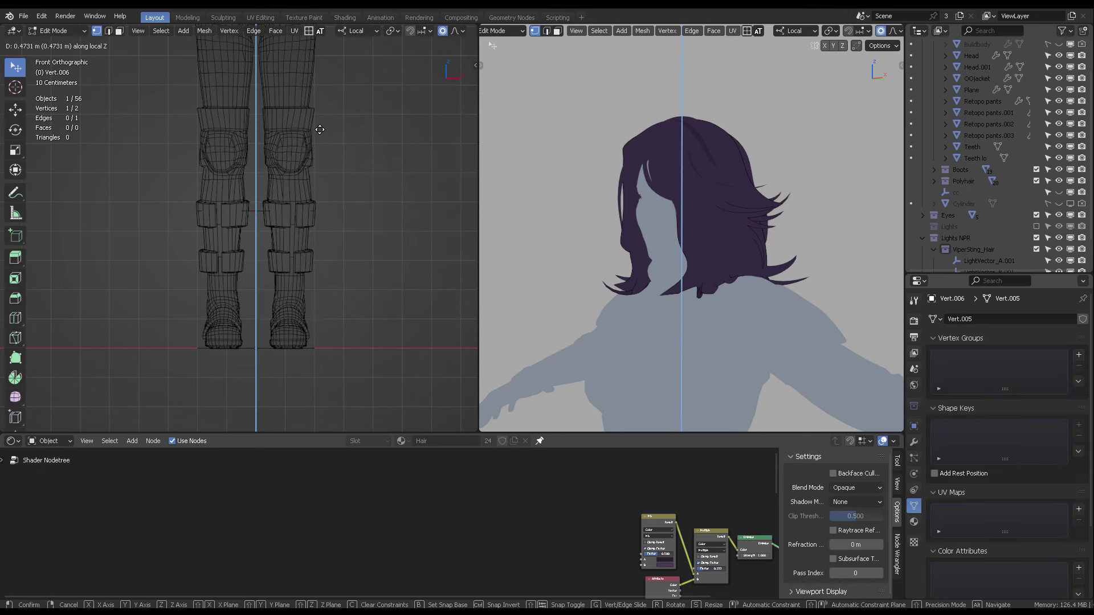
pyautogui.click(320, 129)
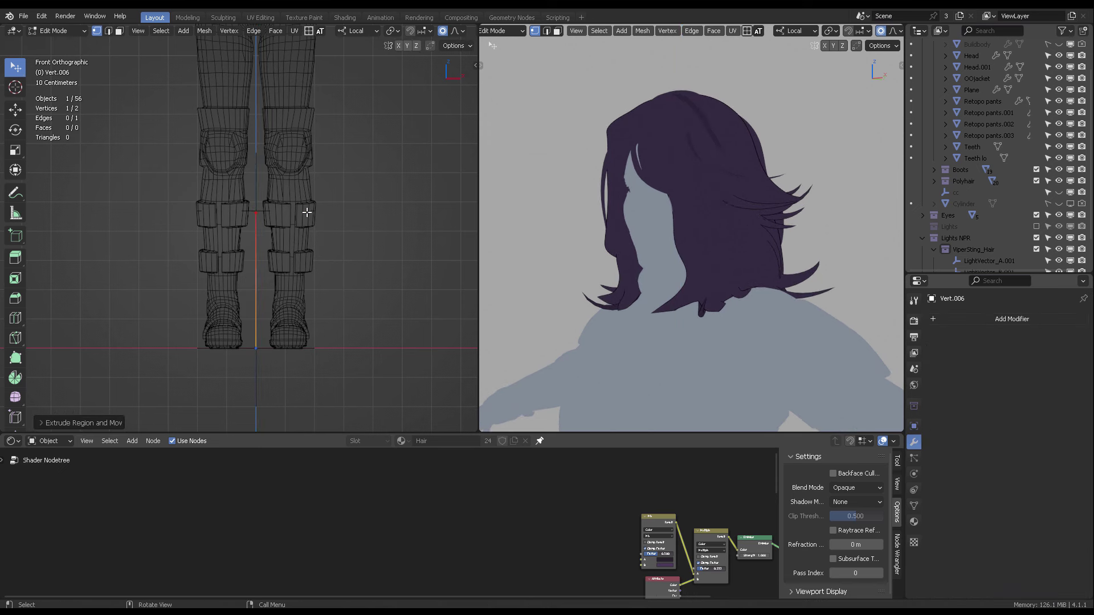
# Step: Create vertex groups top and bottom, assign the line's upper and lower vertices to them respectively, and return to Object Mode
pyautogui.click(914, 506)
pyautogui.click(1078, 355)
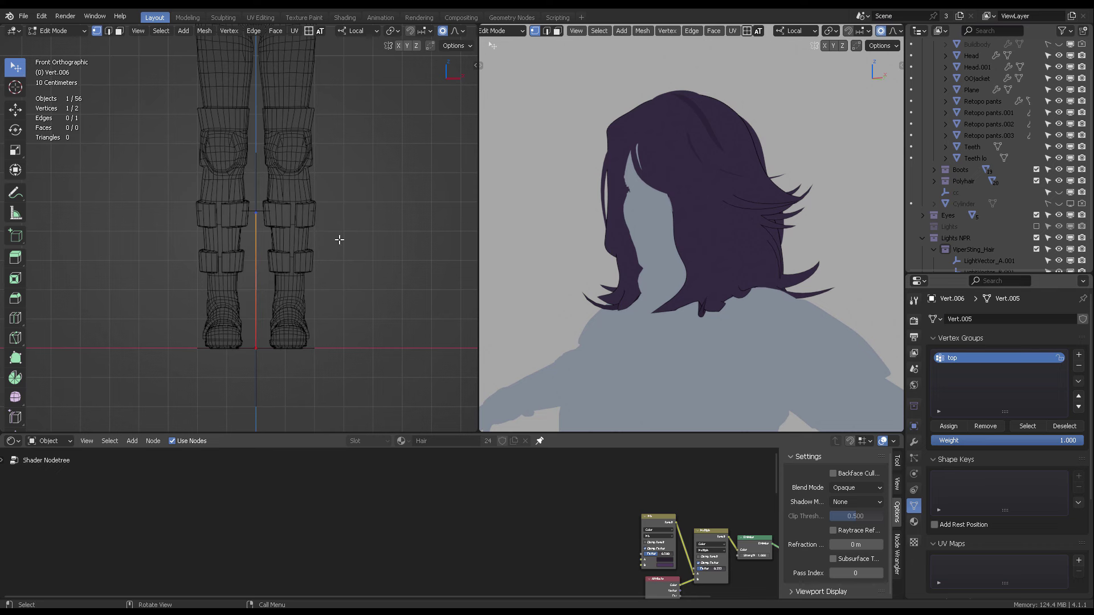
pyautogui.click(948, 426)
pyautogui.click(1078, 356)
pyautogui.doubleClick(978, 369)
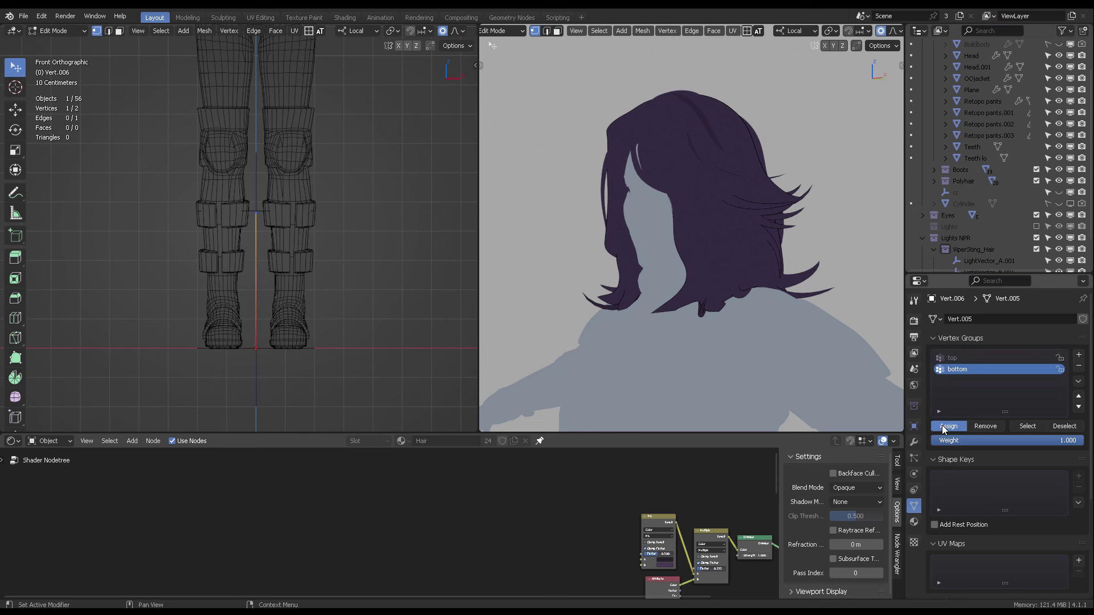
pyautogui.hotkey('ctrl', 'Tab')
# Step: Give LightVector_B a Copy Location constraint targeting the vertical line mesh's top vertex group
pyautogui.click(251, 299)
pyautogui.click(264, 212)
pyautogui.click(914, 457)
pyautogui.click(1020, 319)
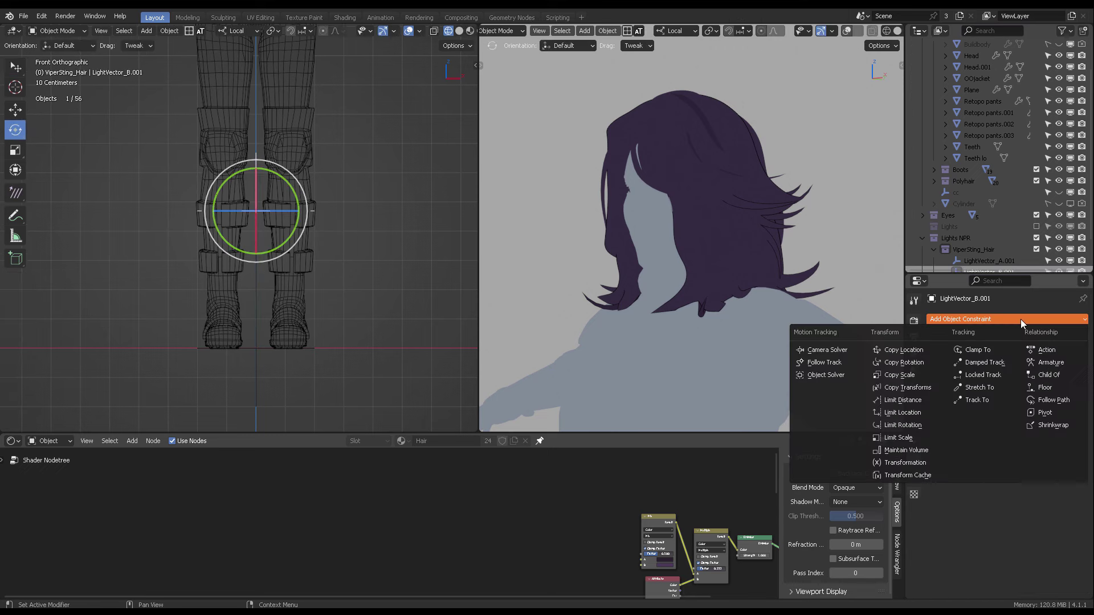
pyautogui.click(911, 351)
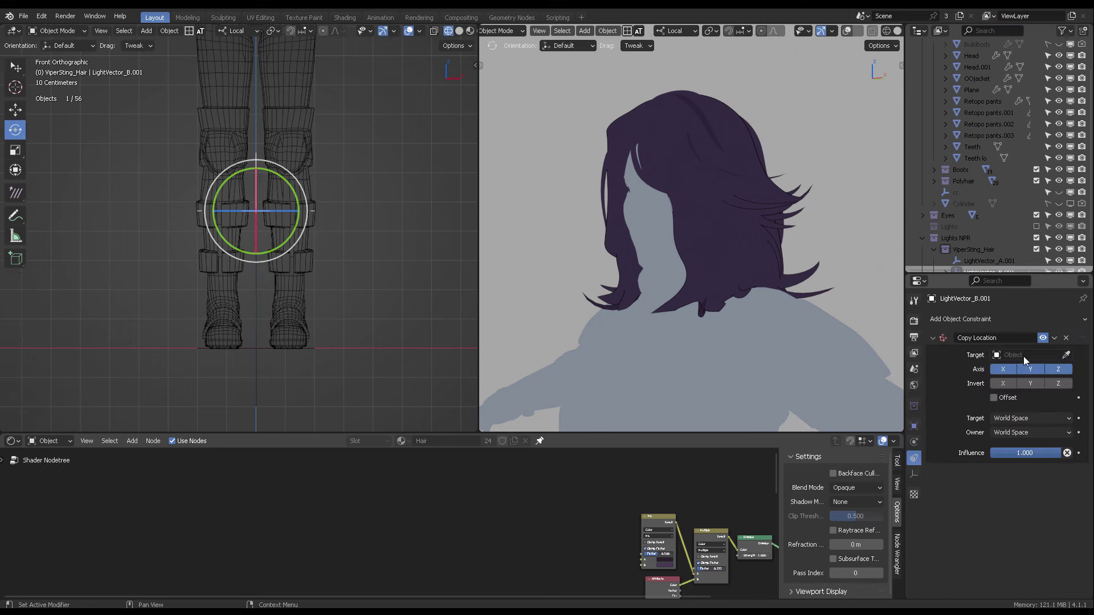
pyautogui.click(1066, 355)
pyautogui.click(268, 296)
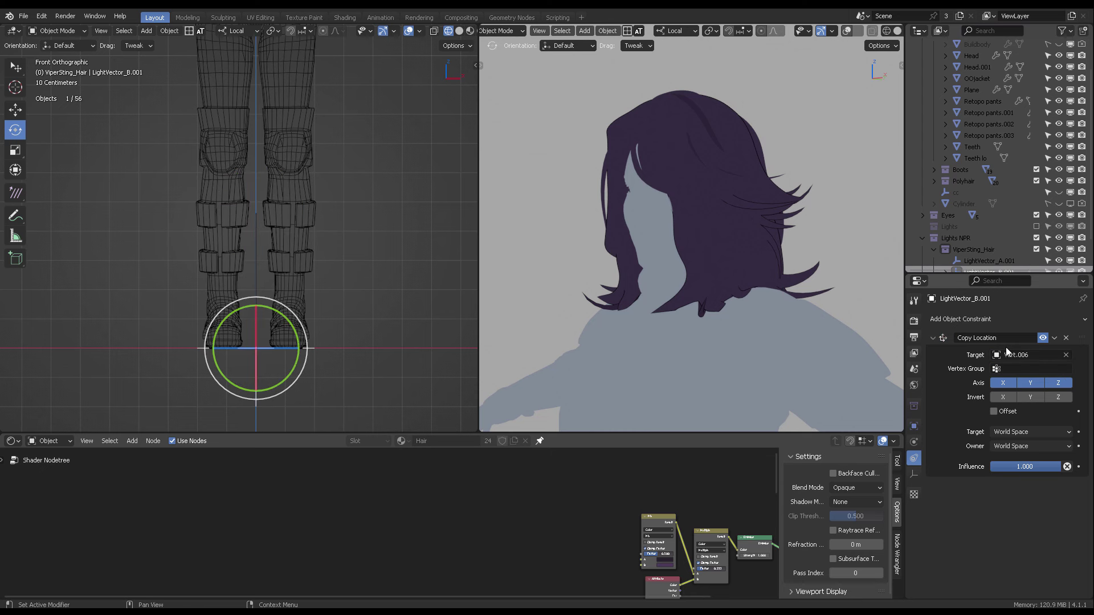
pyautogui.click(997, 369)
pyautogui.click(981, 386)
# Step: Rename the vertical line mesh LightDirection
pyautogui.click(259, 339)
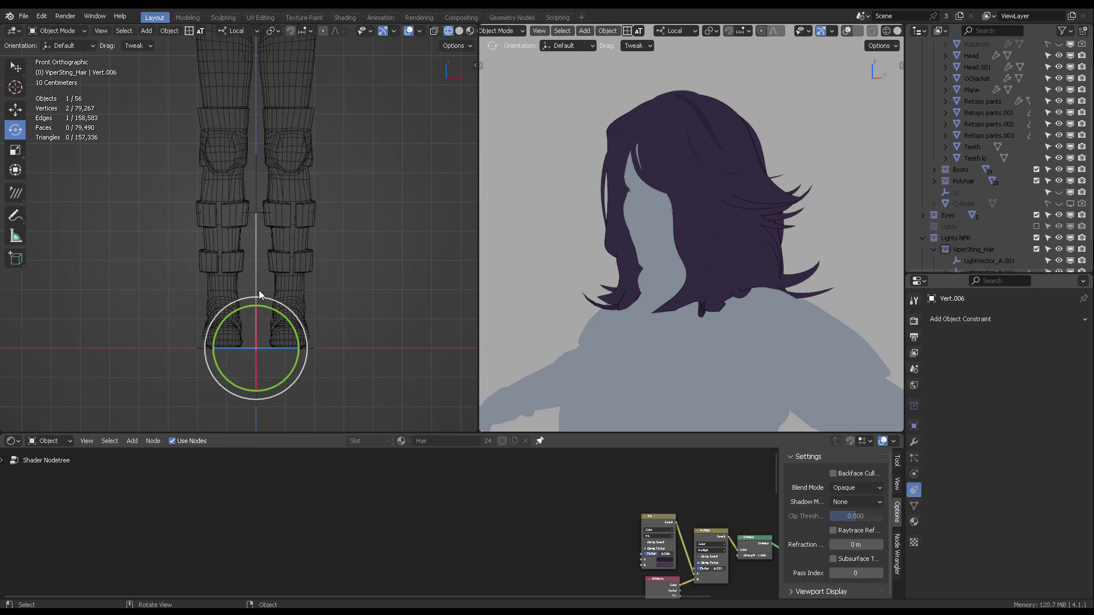
pyautogui.press('F2')
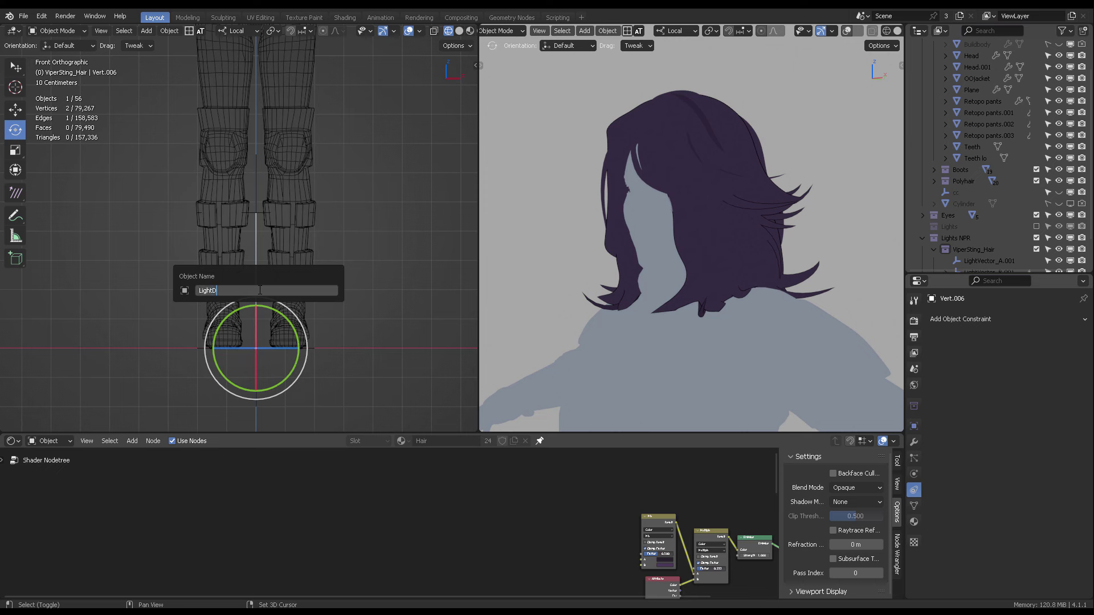
pyautogui.press('Return')
pyautogui.click(258, 406)
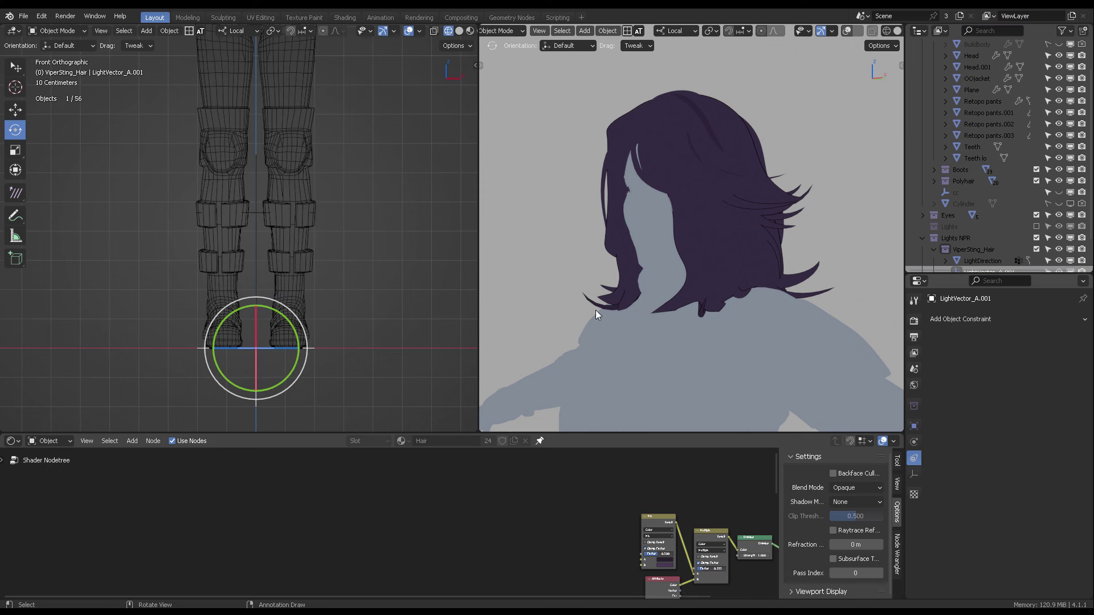
pyautogui.scroll(-2, 995, 246)
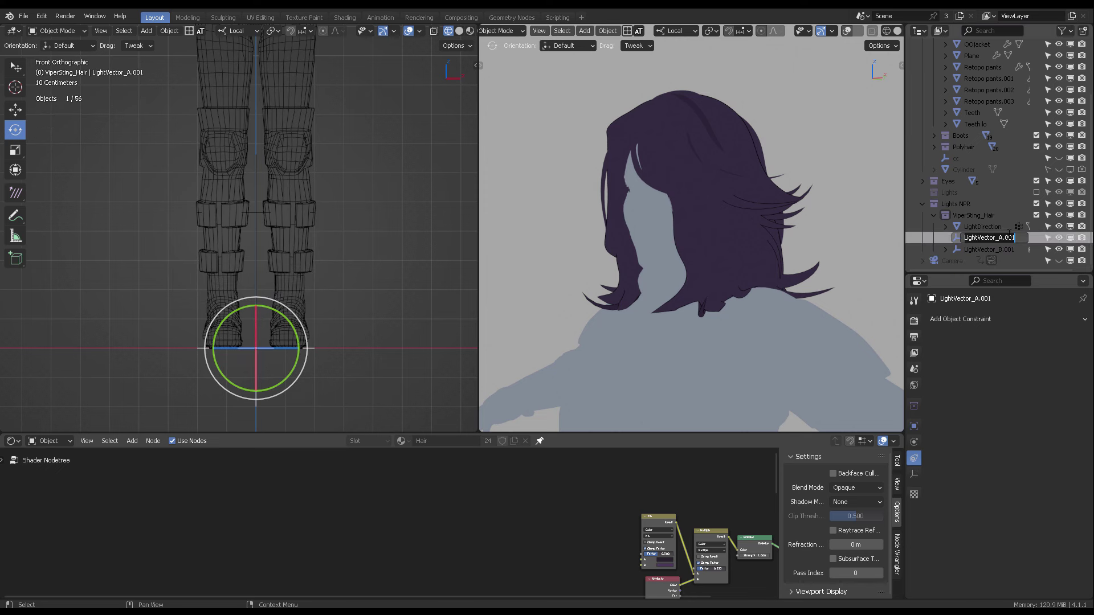
pyautogui.press('Return')
pyautogui.doubleClick(1012, 250)
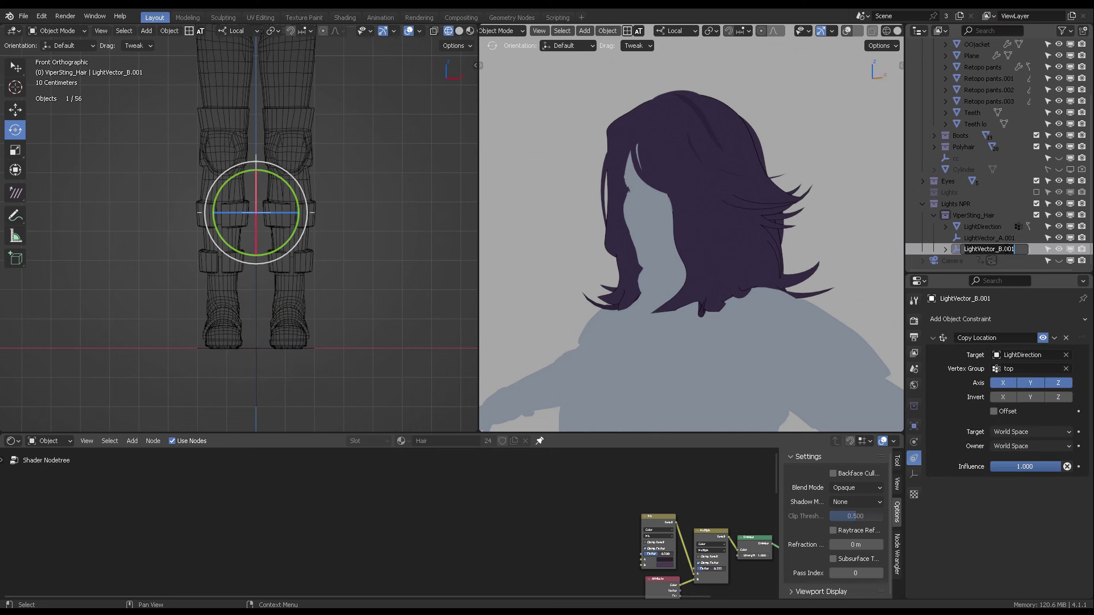
pyautogui.press('Return')
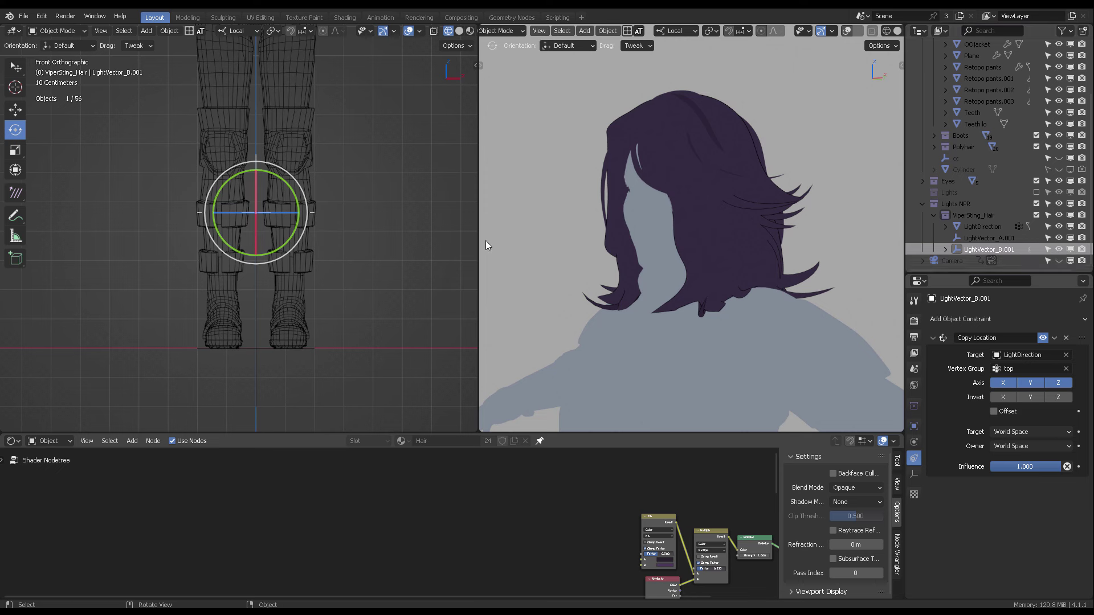
# Step: Give LightVector_A a Copy Location constraint targeting LightDirection's bottom vertex group
pyautogui.click(255, 347)
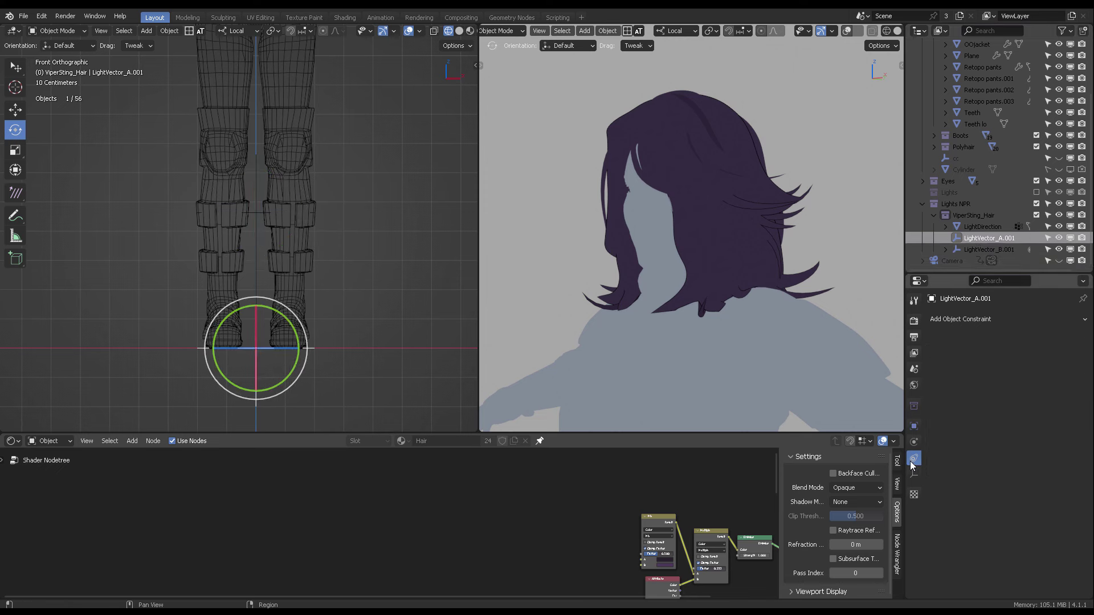
pyautogui.click(993, 326)
pyautogui.click(912, 353)
pyautogui.click(1025, 354)
pyautogui.click(1066, 355)
pyautogui.click(982, 226)
pyautogui.click(1009, 368)
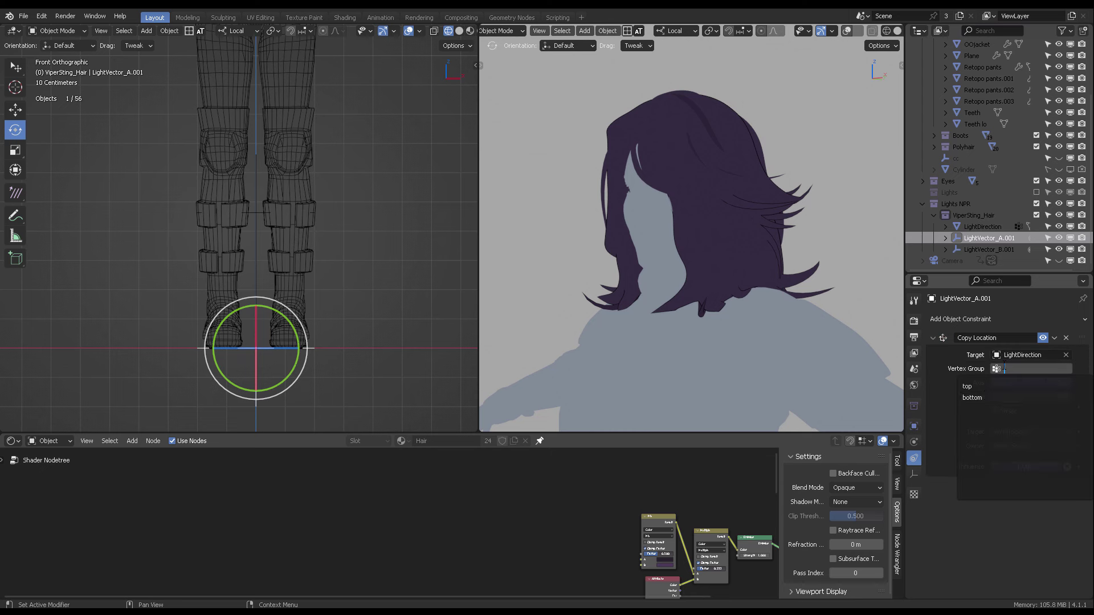
pyautogui.click(972, 397)
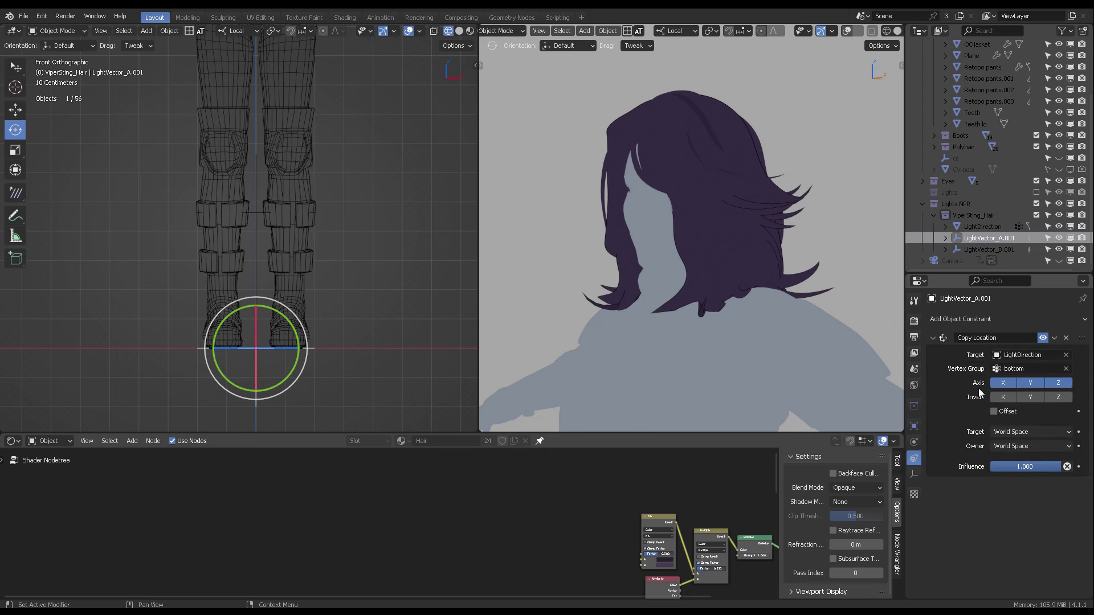
# Step: Test that both empties follow LightDirection by moving it beside the legs, and cancel the move
pyautogui.click(365, 253)
pyautogui.click(262, 212)
pyautogui.click(255, 274)
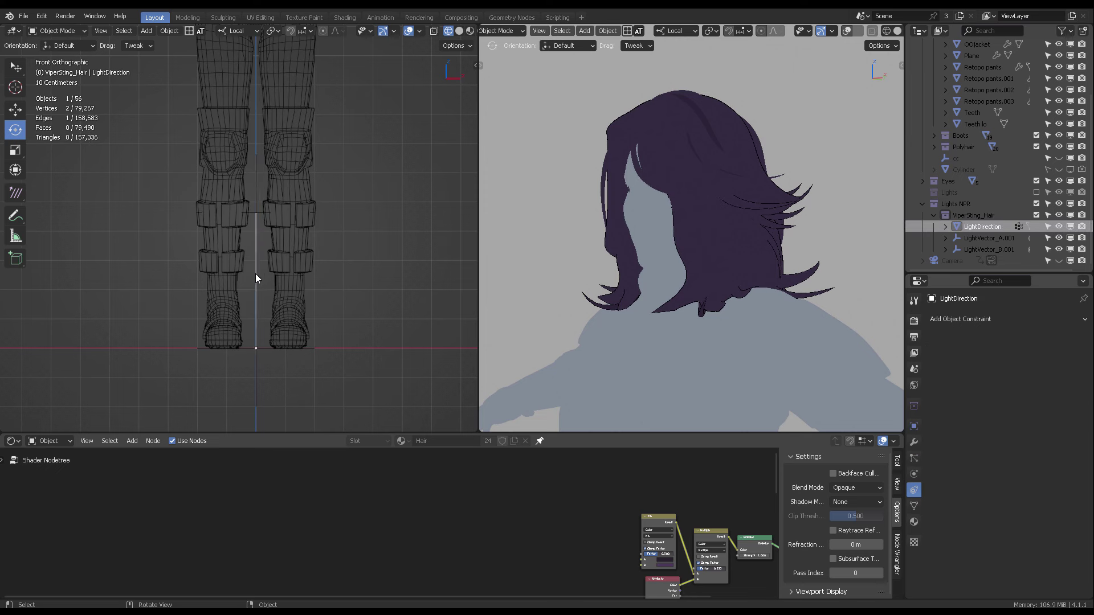
pyautogui.press('g')
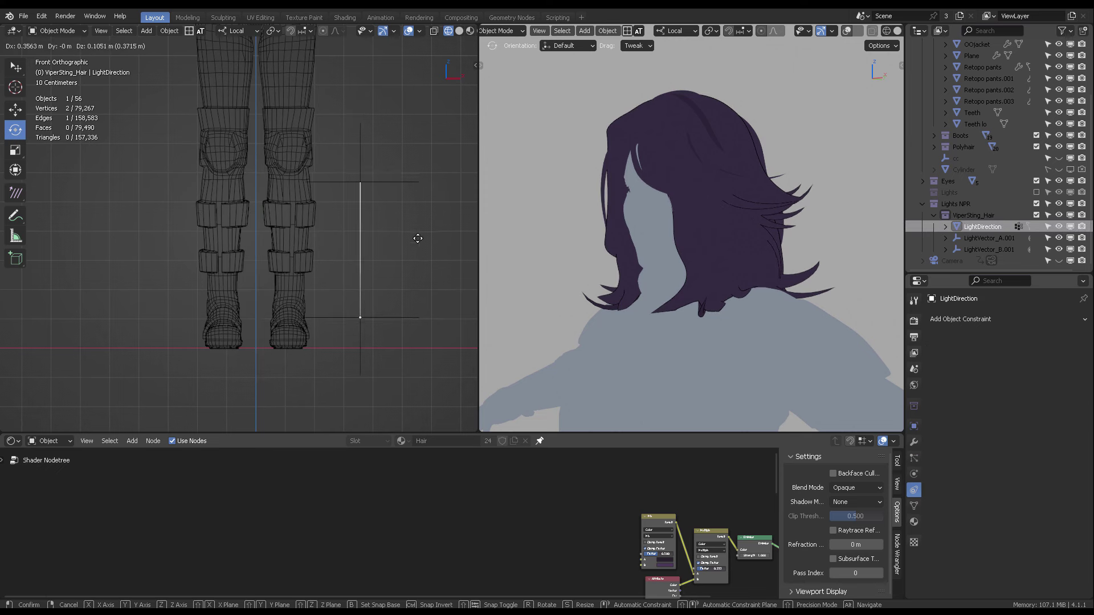
pyautogui.rightClick(416, 237)
pyautogui.click(376, 262)
# Step: Add a single-bone armature at the origin and lower its bone's tip along Z to LightVector_B's height
pyautogui.hotkey('shift', 'a')
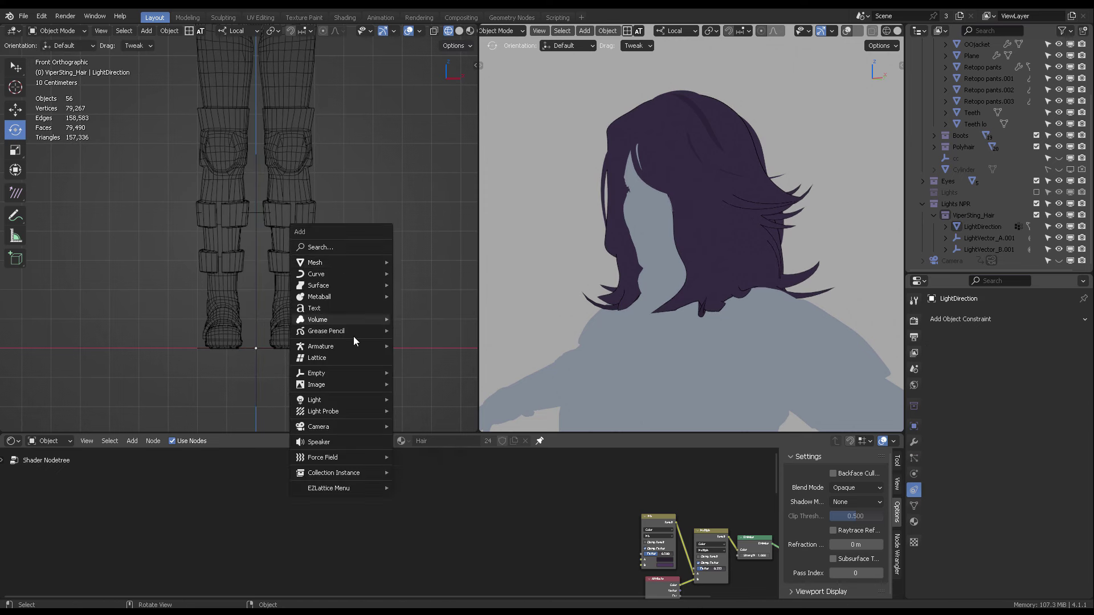
pyautogui.moveTo(382, 347)
pyautogui.click(421, 348)
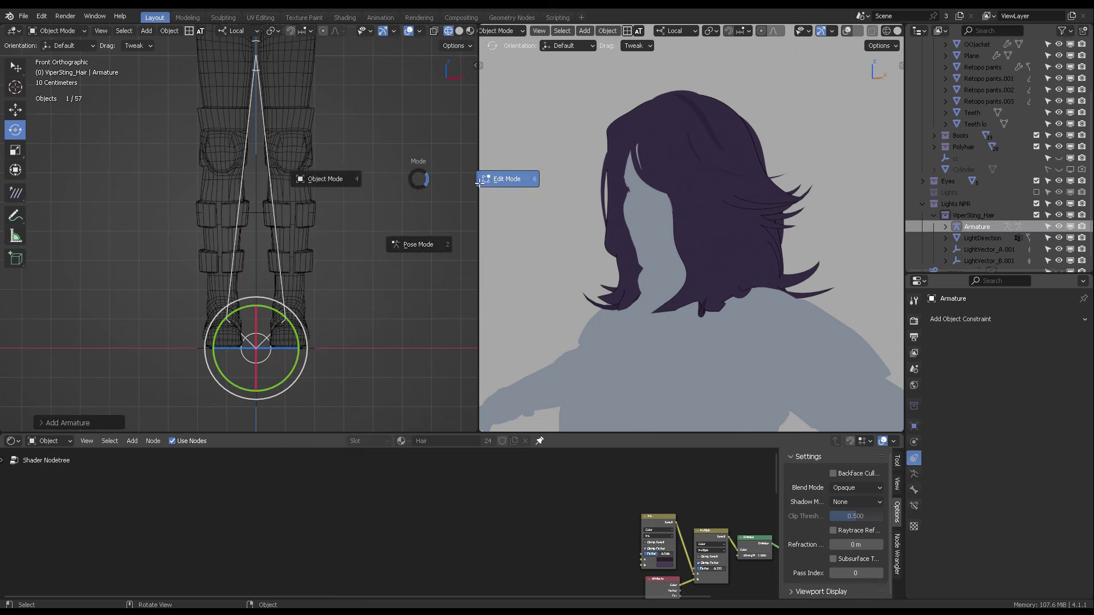
pyautogui.press('Tab')
pyautogui.keyDown('shift'); pyautogui.moveTo(349, 103); pyautogui.dragTo(326, 177, button='middle'); pyautogui.keyUp('shift')
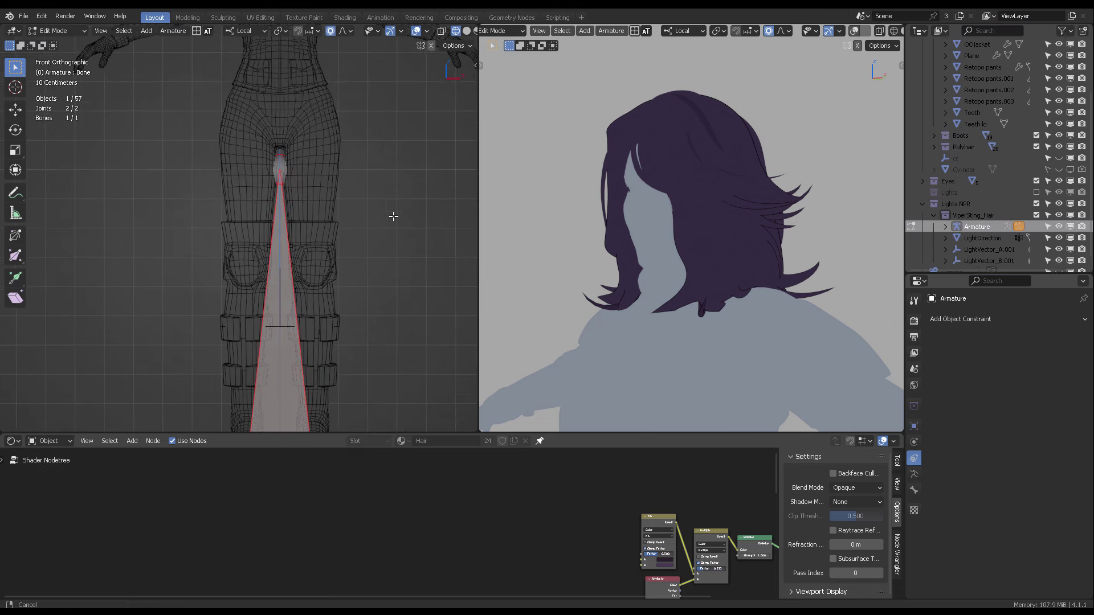
pyautogui.click(278, 155)
pyautogui.press('g')
pyautogui.press('z')
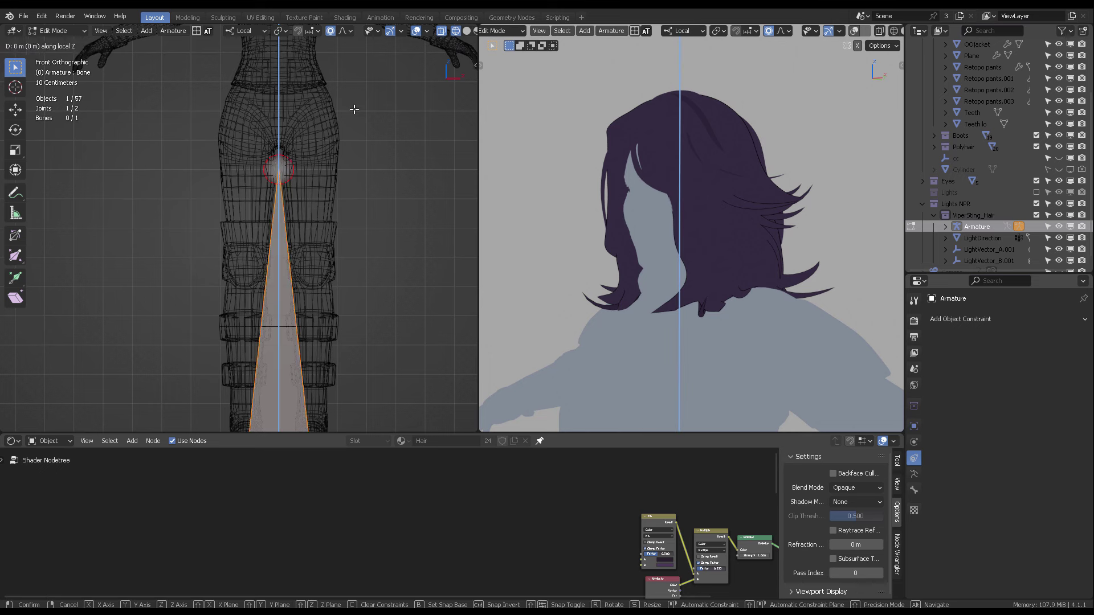
pyautogui.click(349, 250)
pyautogui.keyDown('shift'); pyautogui.scroll(-5, 369, 206); pyautogui.keyUp('shift')
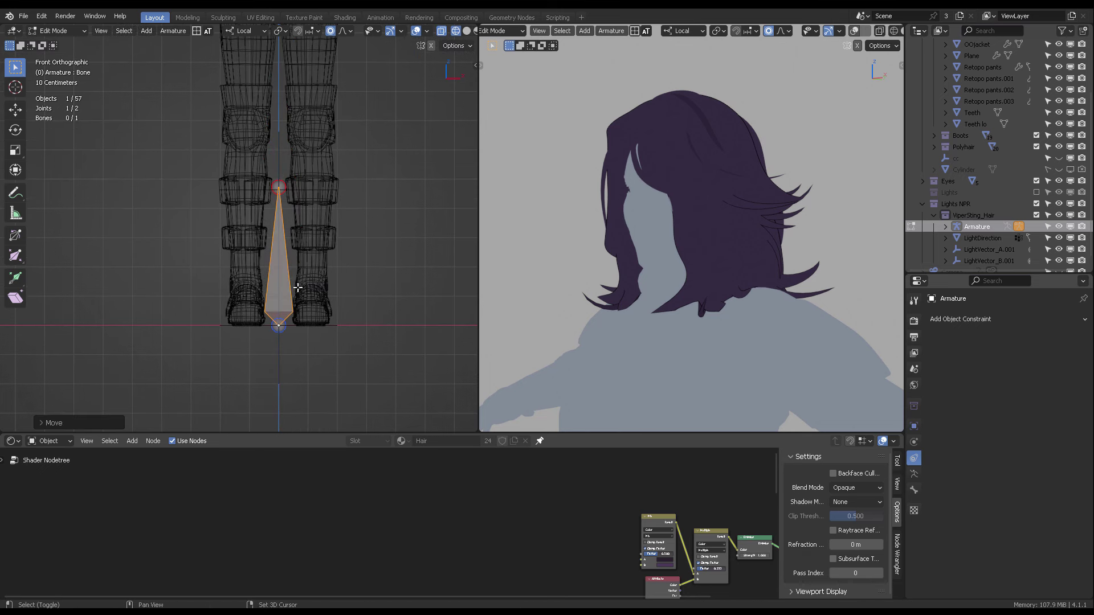
# Step: Try parenting LightDirection to the armature, and test-rotate the bone in Pose Mode
pyautogui.click(290, 270)
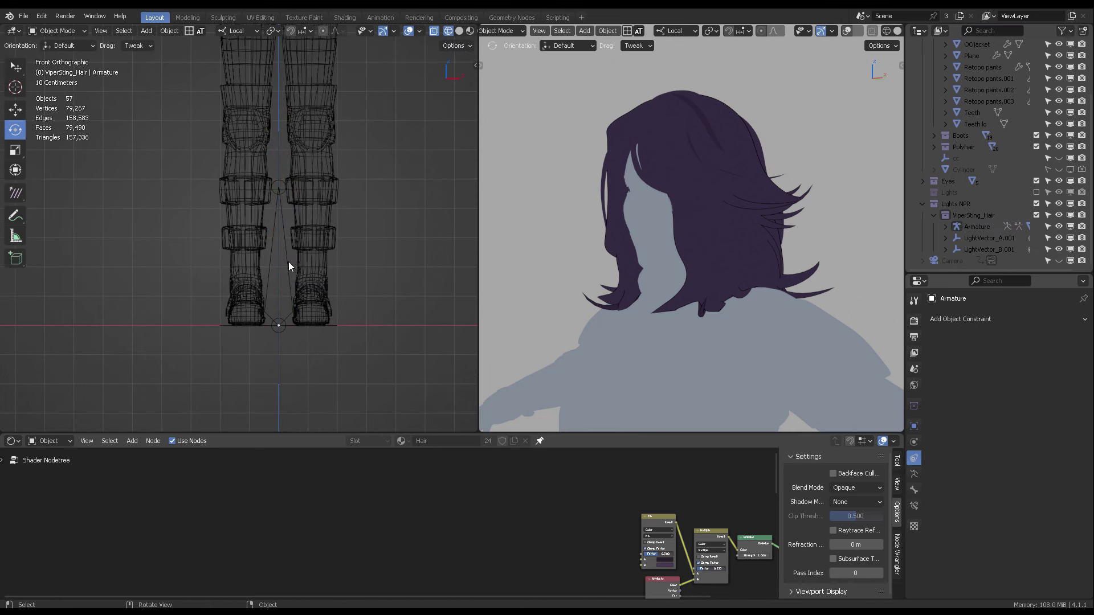
pyautogui.click(288, 266)
pyautogui.hotkey('ctrl', 'Tab')
pyautogui.click(294, 326)
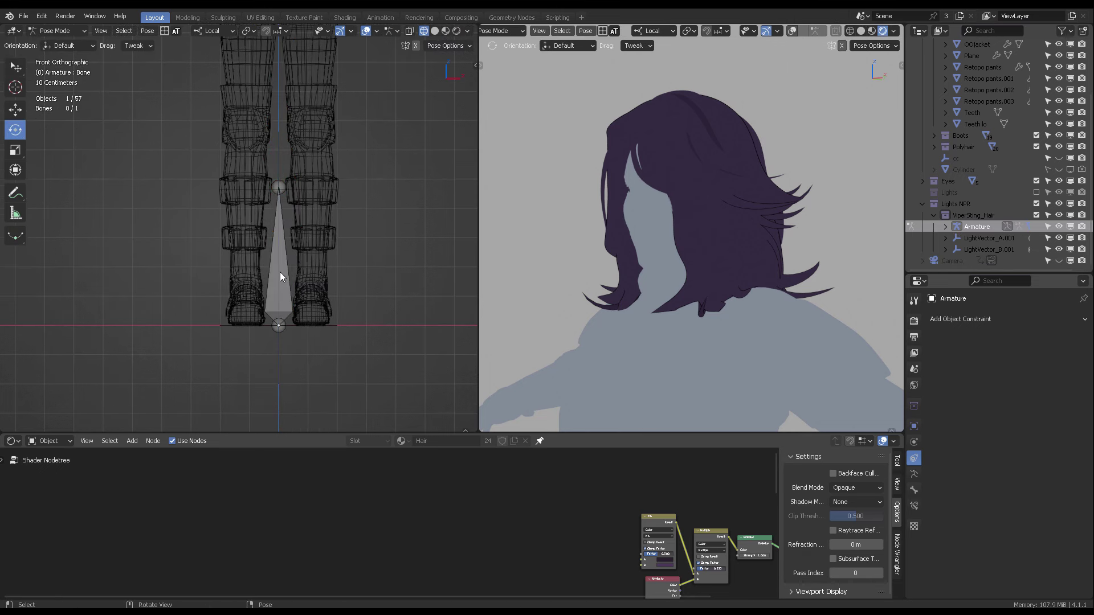
pyautogui.press('r')
pyautogui.press('r')
pyautogui.press('Escape')
# Step: Return to Object Mode and clear LightDirection's parent
pyautogui.hotkey('ctrl', 'Tab')
pyautogui.click(247, 258)
pyautogui.click(289, 258)
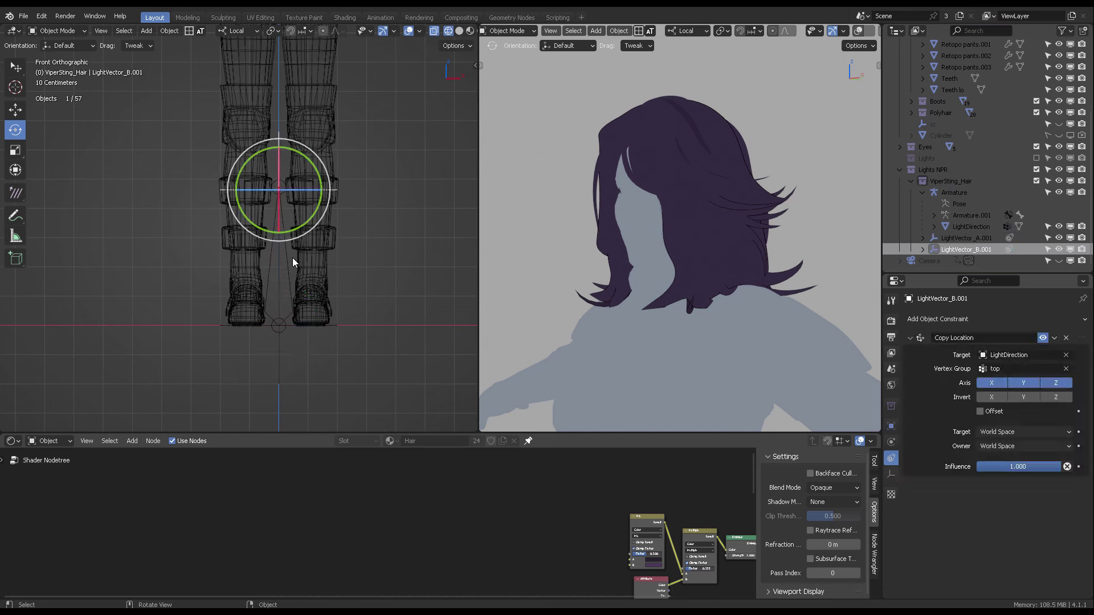
pyautogui.click(277, 264)
pyautogui.hotkey('alt', 'p')
pyautogui.click(277, 265)
pyautogui.click(317, 261)
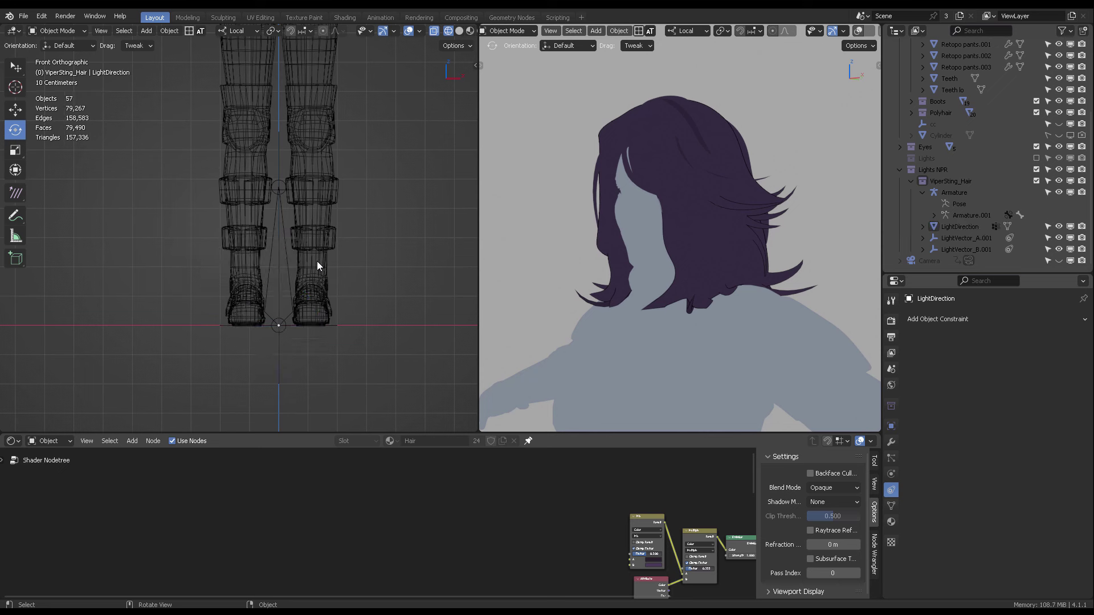
# Step: Parent LightDirection to the armature using the Bone option, and deselect both objects
pyautogui.click(283, 255)
pyautogui.keyDown('shift'); pyautogui.click(273, 252); pyautogui.keyUp('shift')
pyautogui.hotkey('ctrl', 'p')
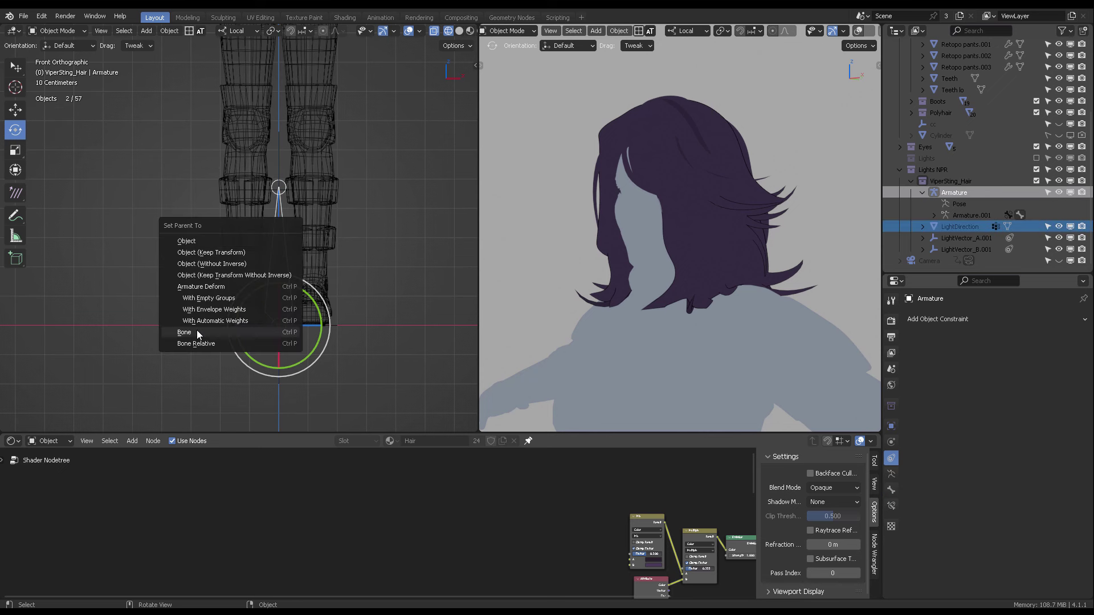
pyautogui.click(203, 332)
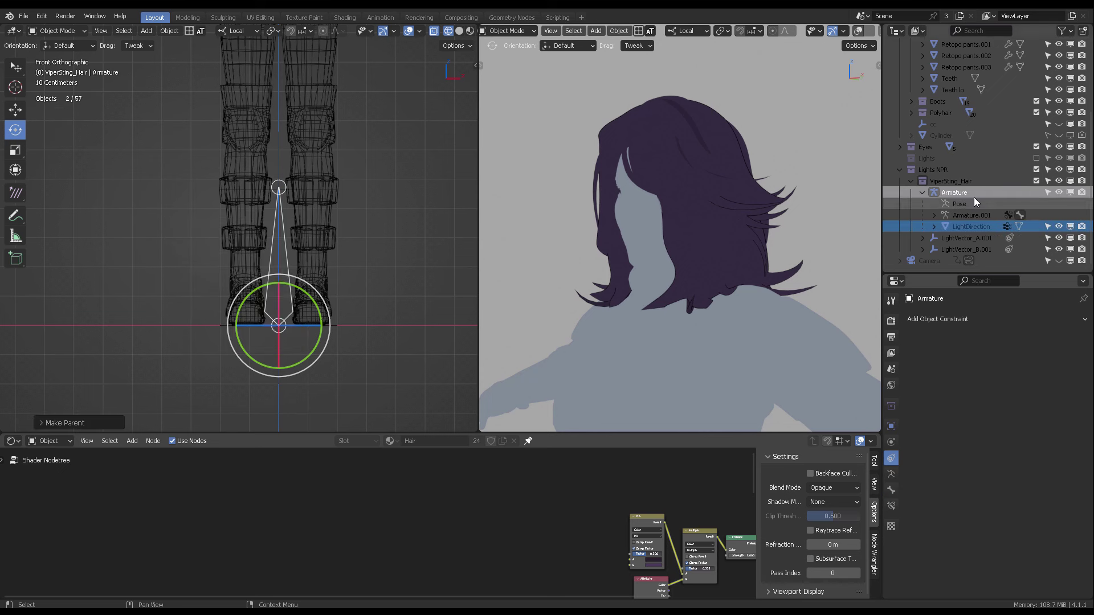
pyautogui.click(303, 241)
# Step: Test the rig by trackball-rotating the bone in Pose Mode, cancel the rotation, and check LightVector_A's constraint in Object Mode
pyautogui.click(286, 246)
pyautogui.press('Tab')
pyautogui.click(286, 260)
pyautogui.press('r')
pyautogui.press('r')
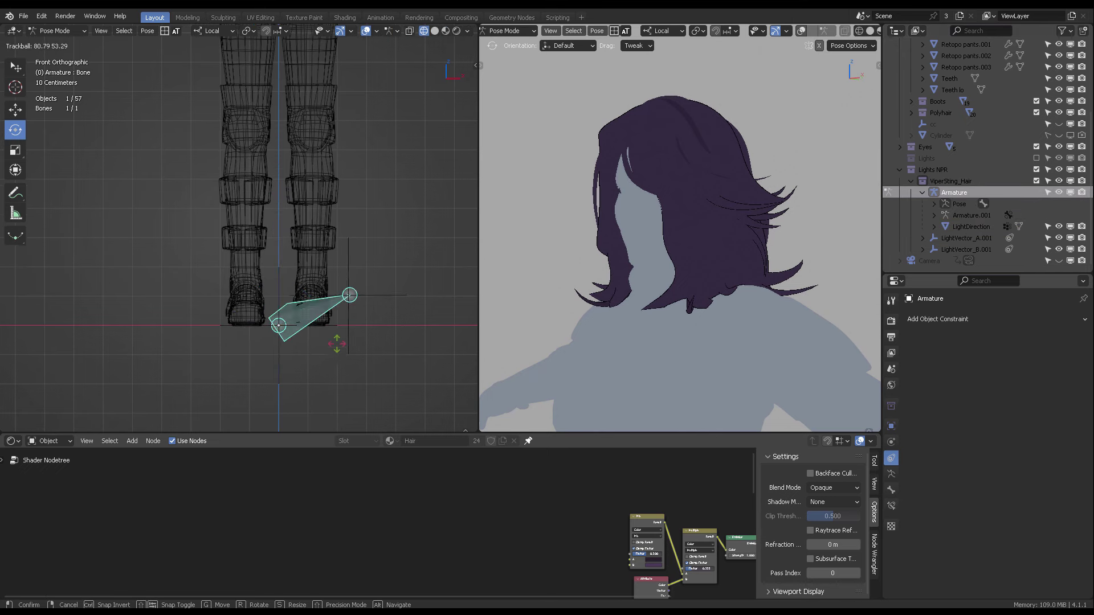
pyautogui.keyDown('alt'); pyautogui.moveTo(114, 231); pyautogui.dragTo(360, 318, button='middle'); pyautogui.keyUp('alt')
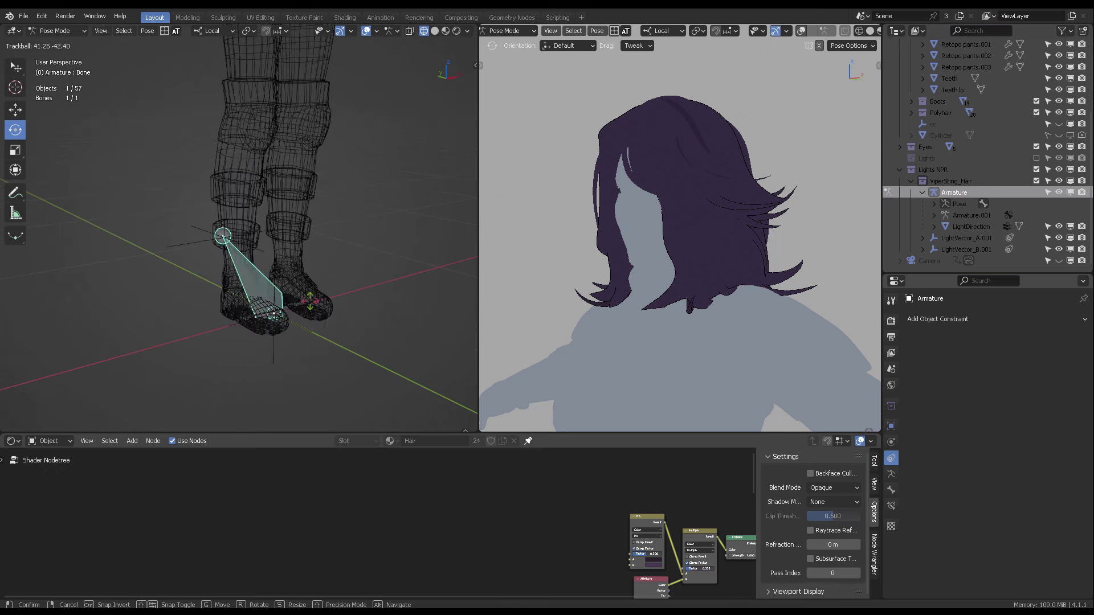
pyautogui.rightClick(354, 260)
pyautogui.moveTo(355, 260)
pyautogui.mouseDown(button='middle')
pyautogui.moveTo(302, 254)
pyautogui.moveTo(355, 271)
pyautogui.mouseUp(button='middle')
pyautogui.hotkey('ctrl', 'Tab')
pyautogui.click(275, 372)
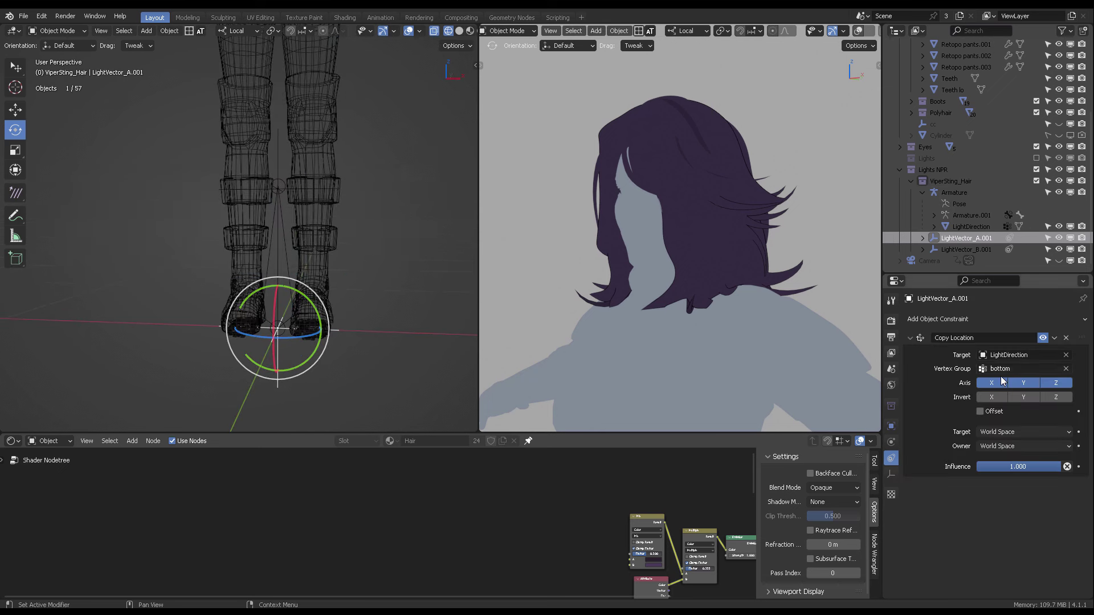
# Step: Move the armature away from the character's legs into the empty space beside them
pyautogui.click(289, 262)
pyautogui.press('g')
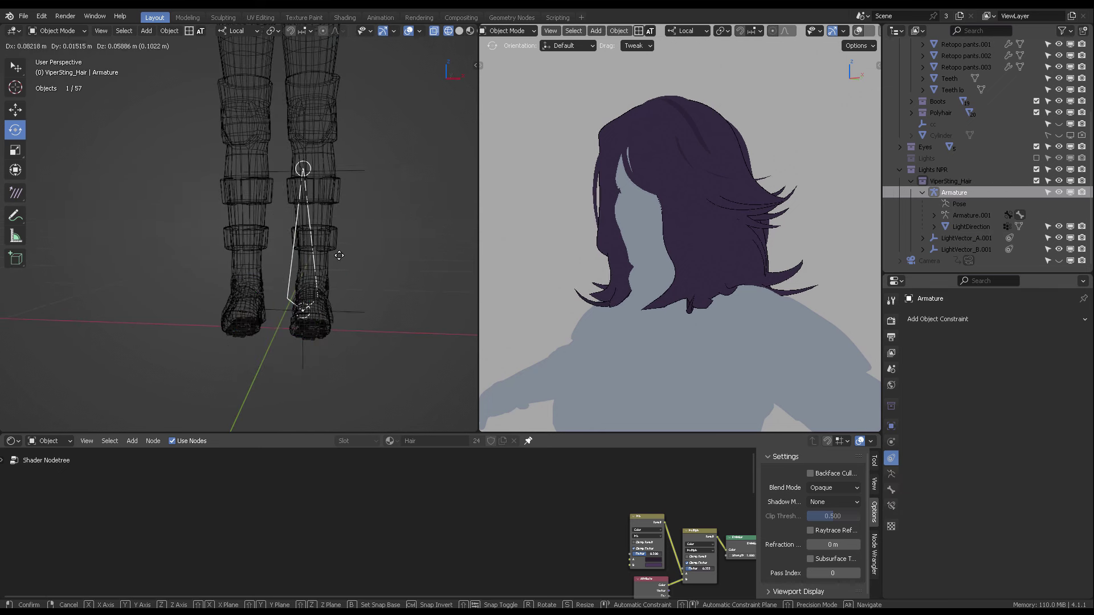
pyautogui.click(402, 239)
pyautogui.moveTo(402, 240); pyautogui.dragTo(311, 247, button='middle')
# Step: Try trackball-rotating the whole armature, cancel the rotation, and deselect everything
pyautogui.press('r')
pyautogui.press('r')
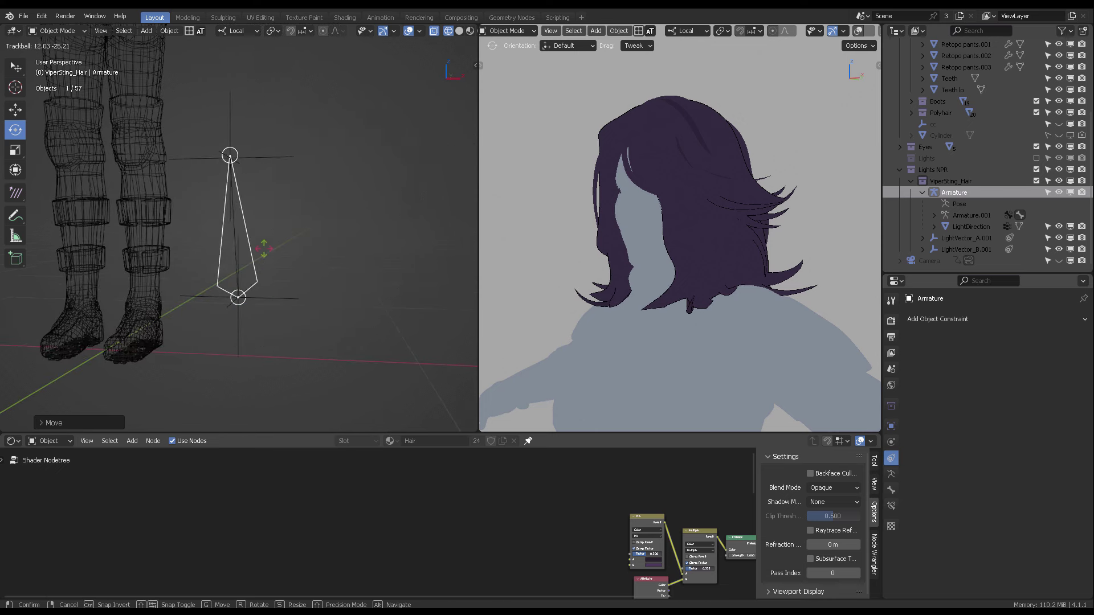
pyautogui.rightClick(319, 251)
pyautogui.click(318, 252)
pyautogui.moveTo(319, 251)
pyautogui.mouseDown(button='middle')
pyautogui.moveTo(337, 261)
pyautogui.moveTo(312, 250)
pyautogui.mouseUp(button='middle')
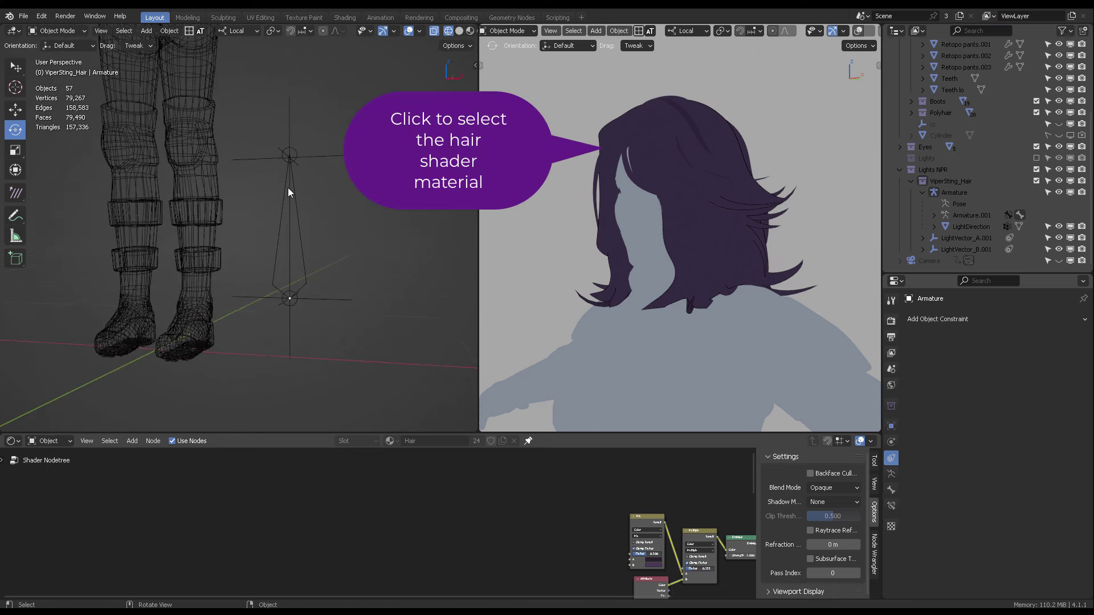
# Step: Select the hair mesh to load its Hair material, maximize the shader editor, and add a Texture Coordinate node
pyautogui.click(647, 137)
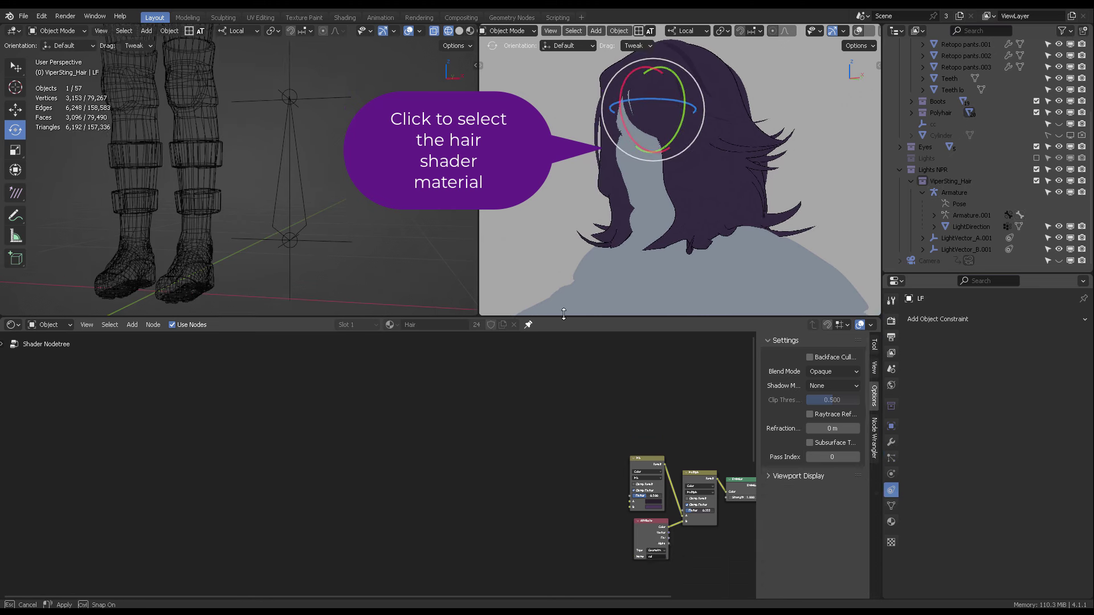
pyautogui.hotkey('ctrl', 'space')
pyautogui.hotkey('shift', 'a')
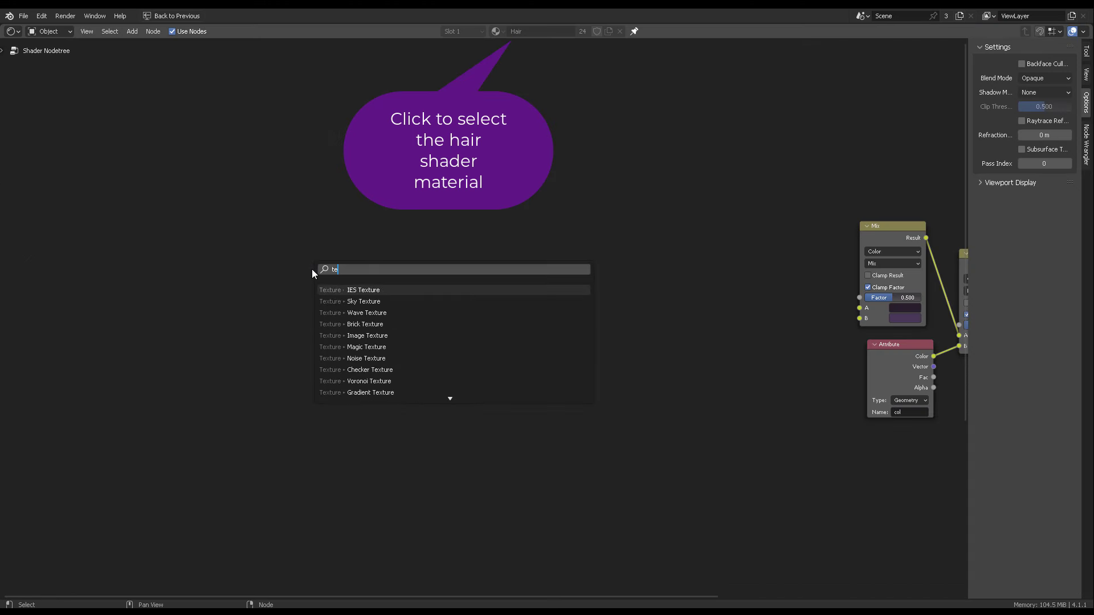
pyautogui.write('texture coord')
pyautogui.press('Return')
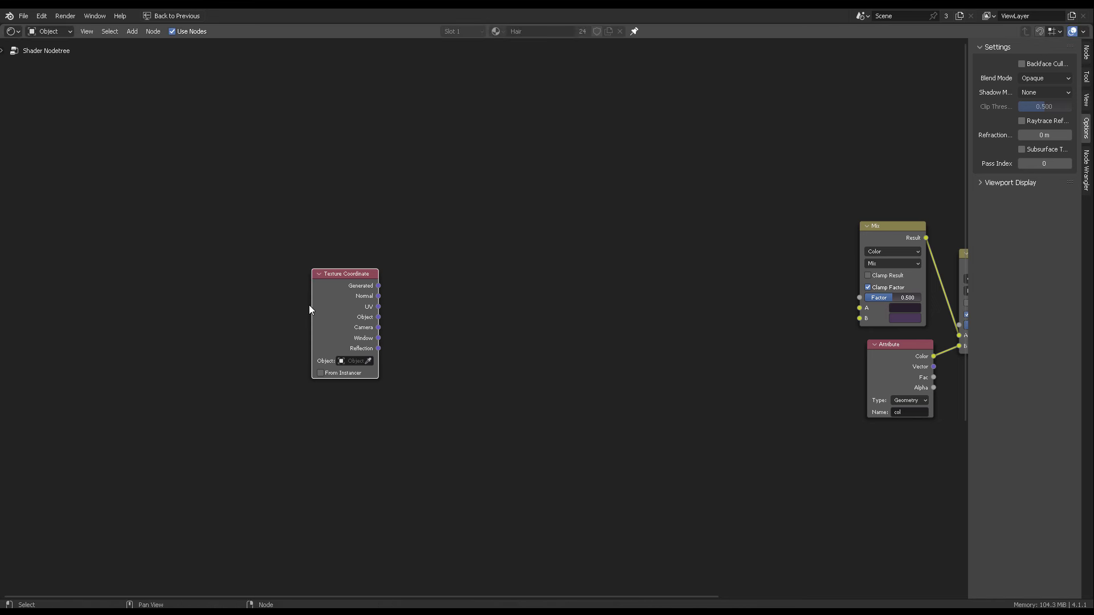
# Step: Widen the Texture Coordinate node and set its object to LightVector_A.001
pyautogui.moveTo(312, 310); pyautogui.dragTo(244, 303)
pyautogui.click(328, 362)
pyautogui.write('Light ve')
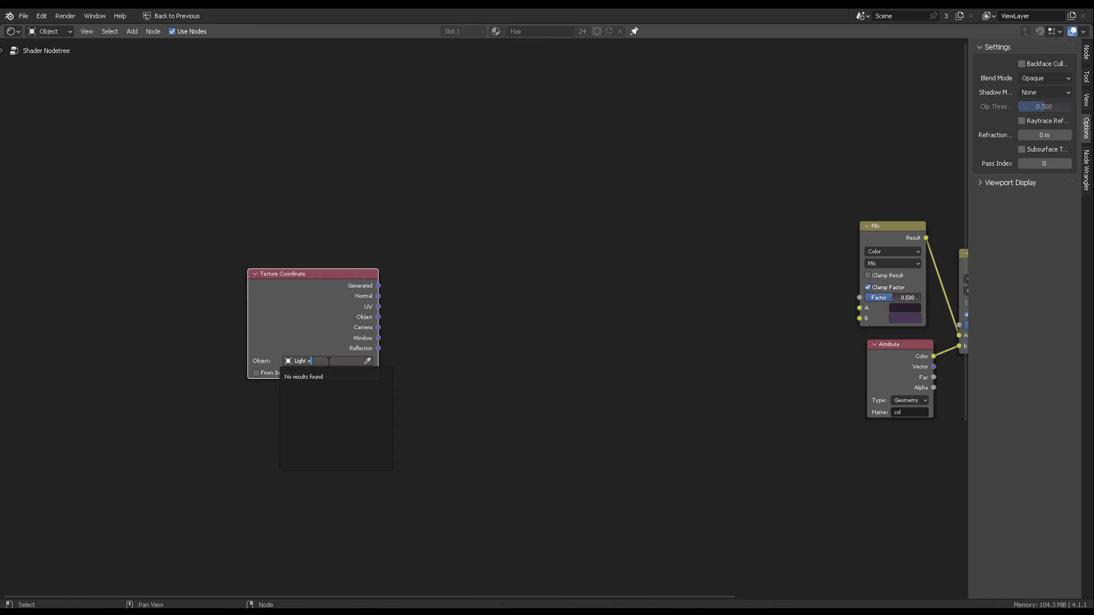
pyautogui.press('BackSpace')
pyautogui.press('BackSpace')
pyautogui.press('BackSpace')
pyautogui.press('Down')
pyautogui.press('Down')
pyautogui.press('Down')
pyautogui.press('Return')
pyautogui.scroll(4, 405, 307)
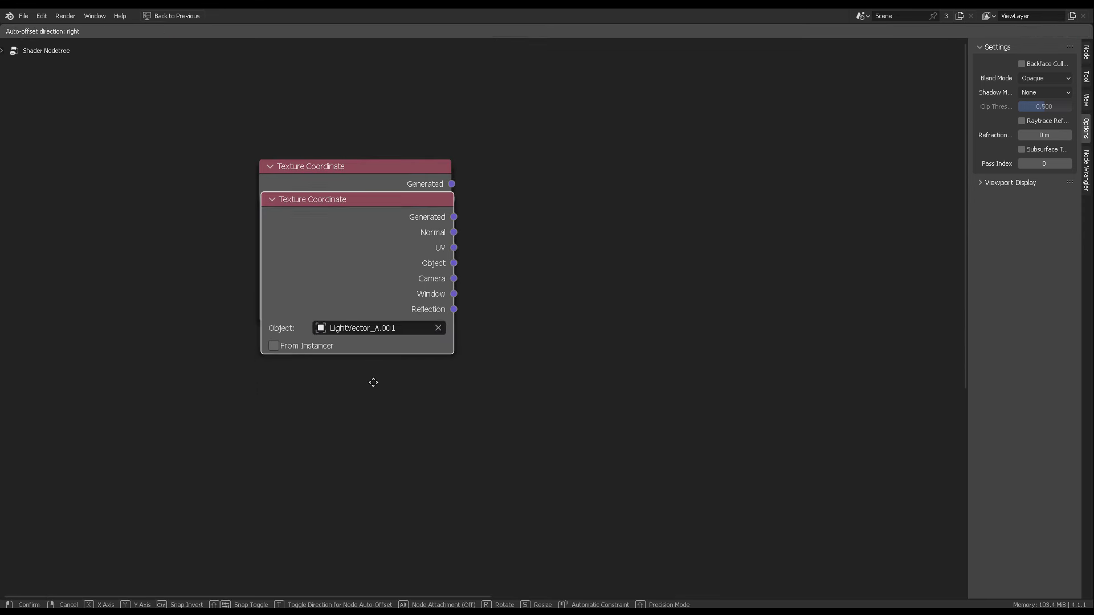
# Step: Duplicate the Texture Coordinate node below the original and set the copy's object to LightVector_B.001
pyautogui.hotkey('shift', 'd')
pyautogui.click(308, 384)
pyautogui.click(399, 477)
pyautogui.press('BackSpace')
pyautogui.write('B')
pyautogui.press('Return')
# Step: Add a Vector Math node beside the Texture Coordinate nodes and set its operation to Subtract
pyautogui.click(510, 297)
pyautogui.hotkey('shift', 'a')
pyautogui.write('vector mat')
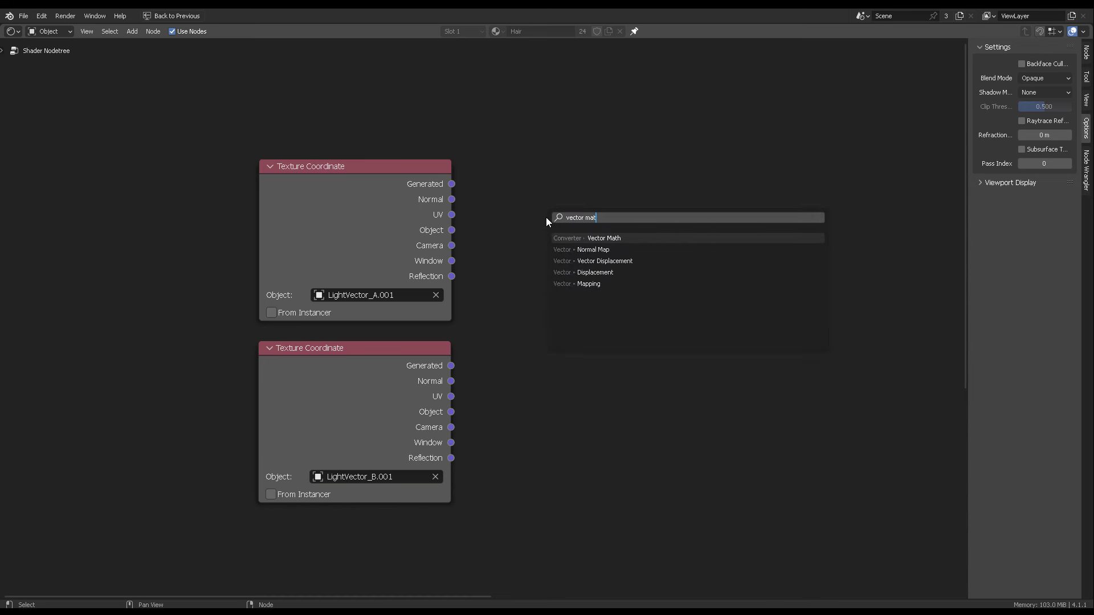
pyautogui.press('Return')
pyautogui.click(546, 217)
pyautogui.keyDown('ctrl'); pyautogui.scroll(-1, 604, 258); pyautogui.keyUp('ctrl')
# Step: Link the Object outputs of LightVector_A.001 and LightVector_B.001 to Subtract's first and second vector inputs, and tidy the node positions
pyautogui.moveTo(451, 230); pyautogui.dragTo(546, 277)
pyautogui.moveTo(369, 255); pyautogui.dragTo(364, 261)
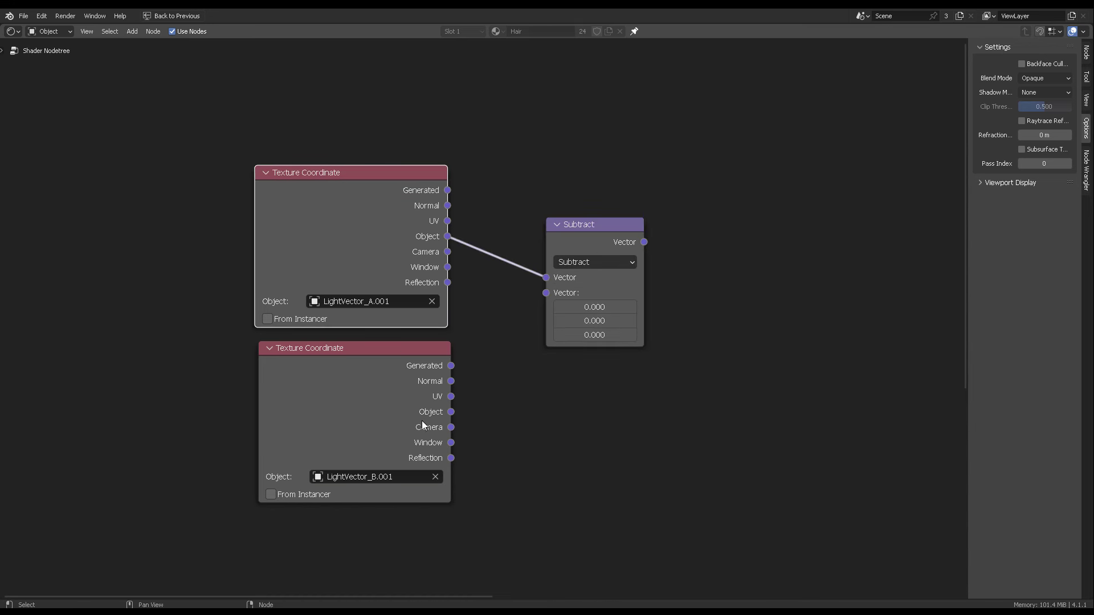
pyautogui.moveTo(451, 412); pyautogui.dragTo(546, 293)
pyautogui.moveTo(582, 224); pyautogui.dragTo(559, 253)
pyautogui.press('Home')
# Step: Add a Vector Math Normalize node fed by the Subtract node's output
pyautogui.moveTo(430, 300); pyautogui.dragTo(542, 336)
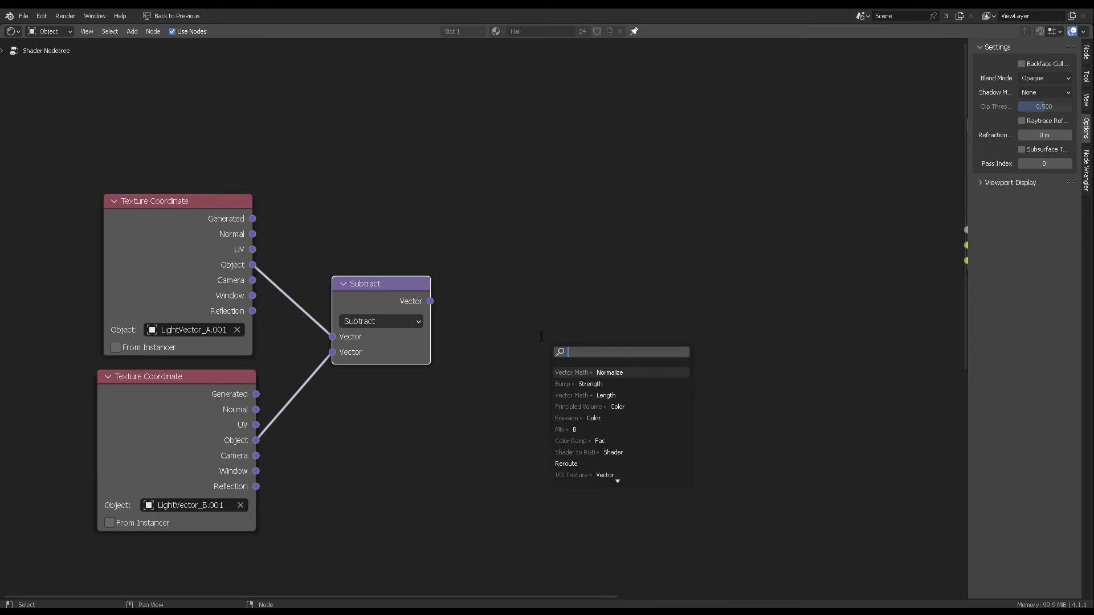
pyautogui.write('norm')
pyautogui.click(610, 395)
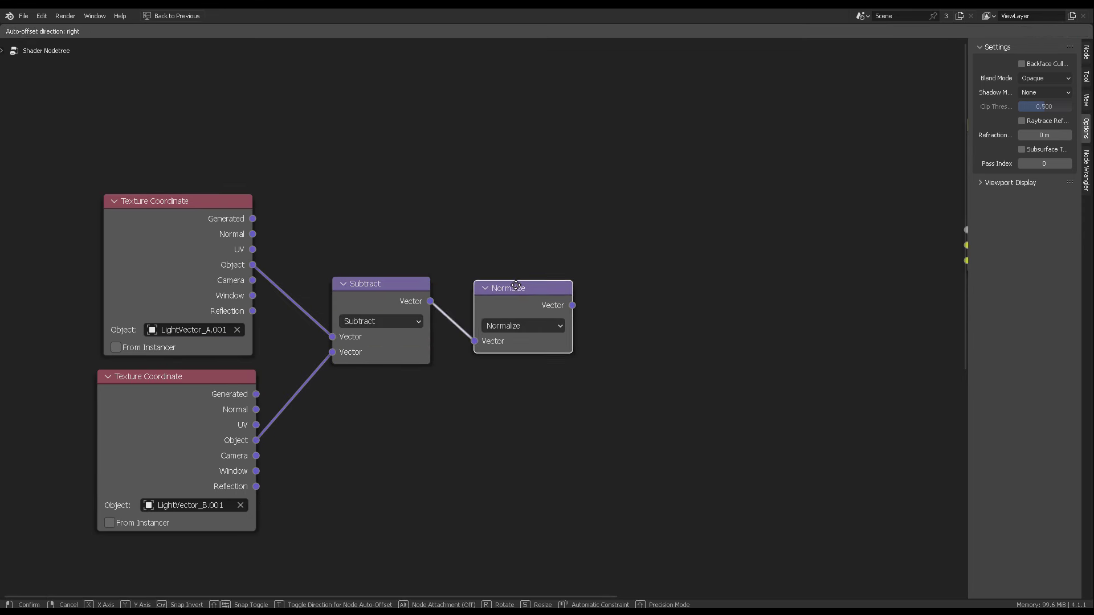
pyautogui.click(514, 219)
pyautogui.moveTo(516, 221); pyautogui.dragTo(492, 248, button='middle')
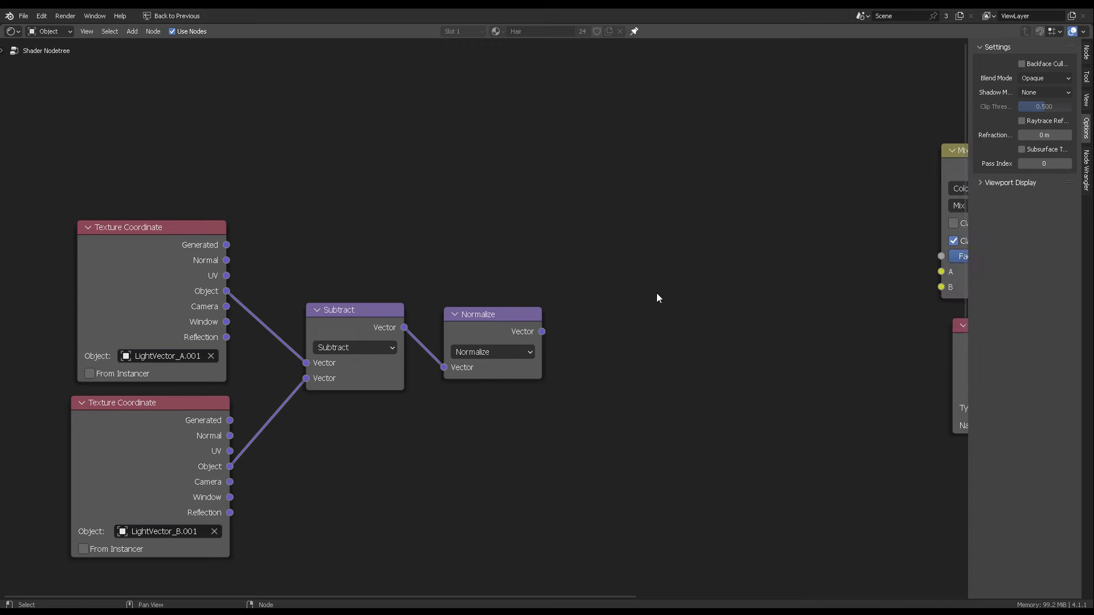
# Step: Add a Geometry node above the Normalize node, towards the Mix node
pyautogui.hotkey('shift', 'a')
pyautogui.write('Geome')
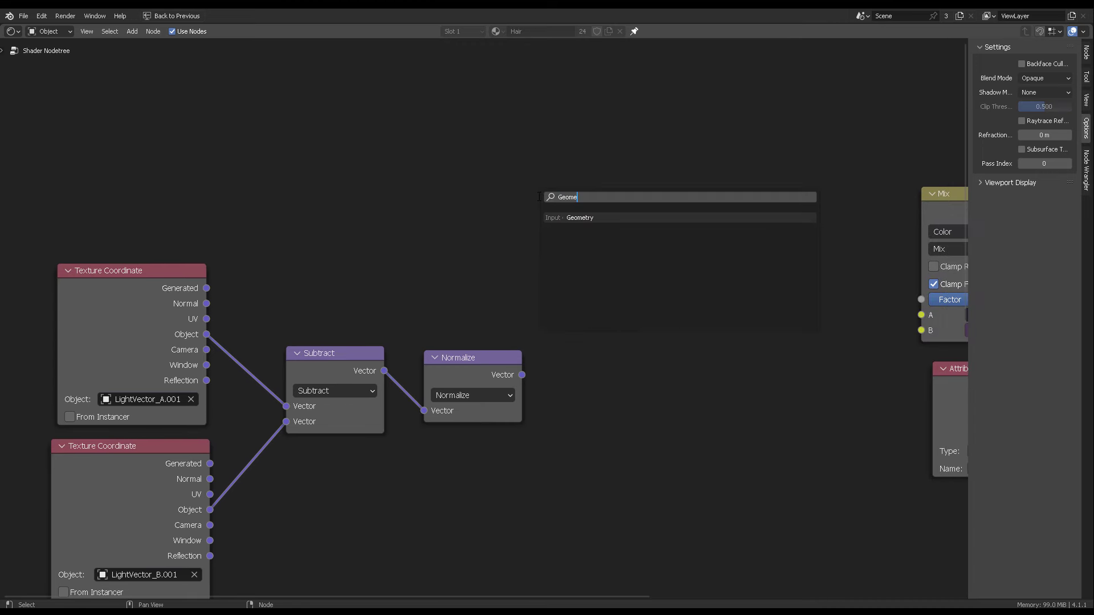
pyautogui.press('Return')
pyautogui.click(584, 124)
# Step: Group the two Texture Coordinate, Subtract and Normalize nodes in a frame labelled "Finds distance between vectors"
pyautogui.moveTo(36, 236); pyautogui.dragTo(493, 545)
pyautogui.hotkey('ctrl', 'j')
pyautogui.press('F2')
pyautogui.write('Finds distanc')
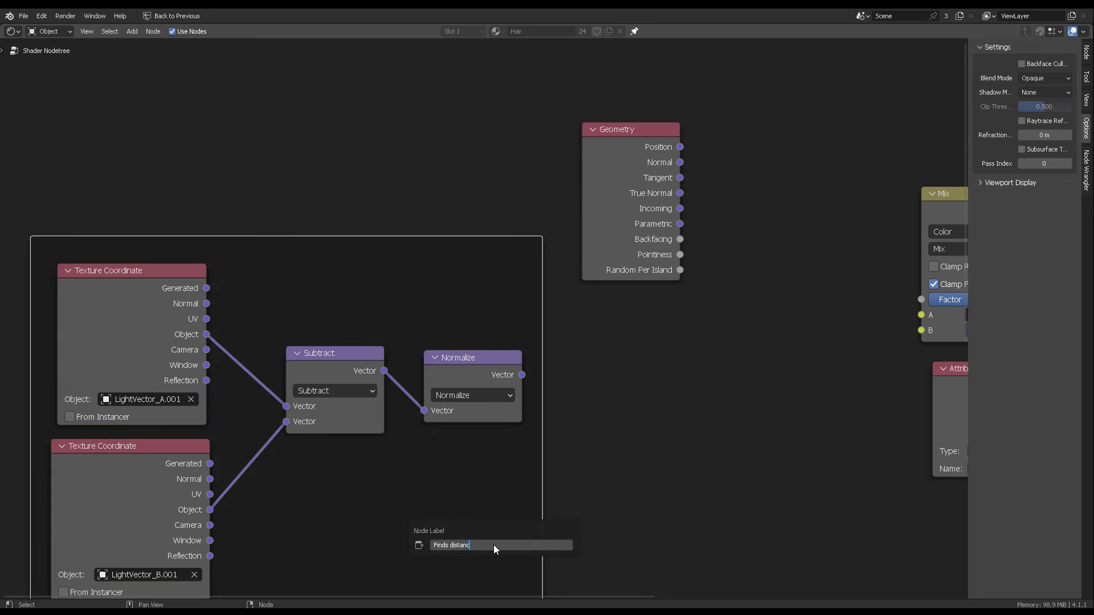
pyautogui.write('e between vectors')
pyautogui.press('Return')
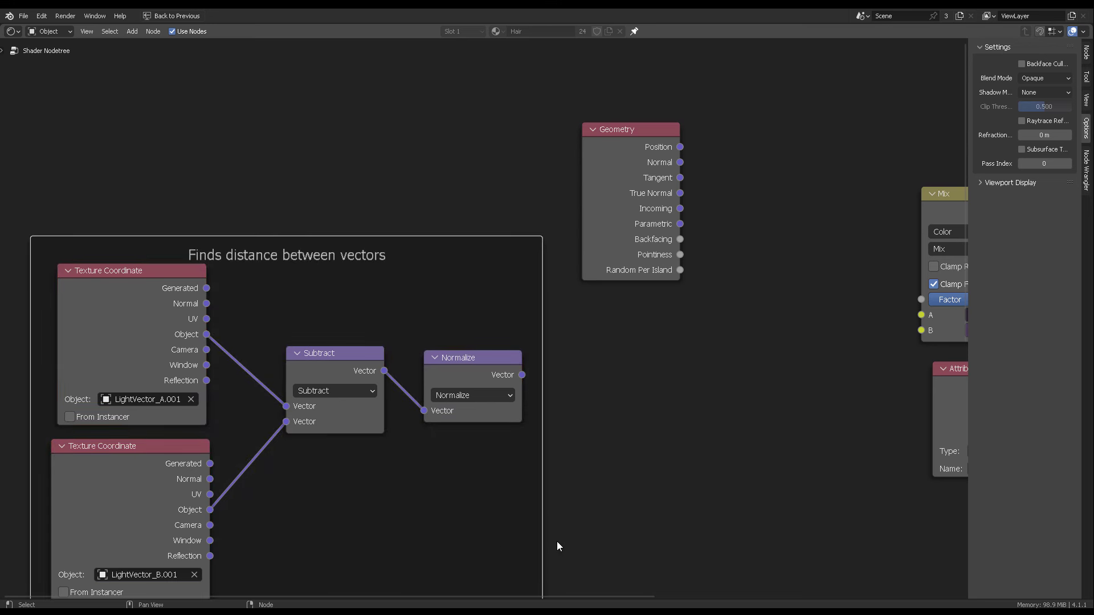
# Step: Add a Vector Math Dot Product node fed by Geometry's Normal output, and link Normalize's output to its second vector input
pyautogui.moveTo(520, 319); pyautogui.dragTo(303, 289, button='middle')
pyautogui.moveTo(462, 132); pyautogui.dragTo(542, 143)
pyautogui.write('vector math')
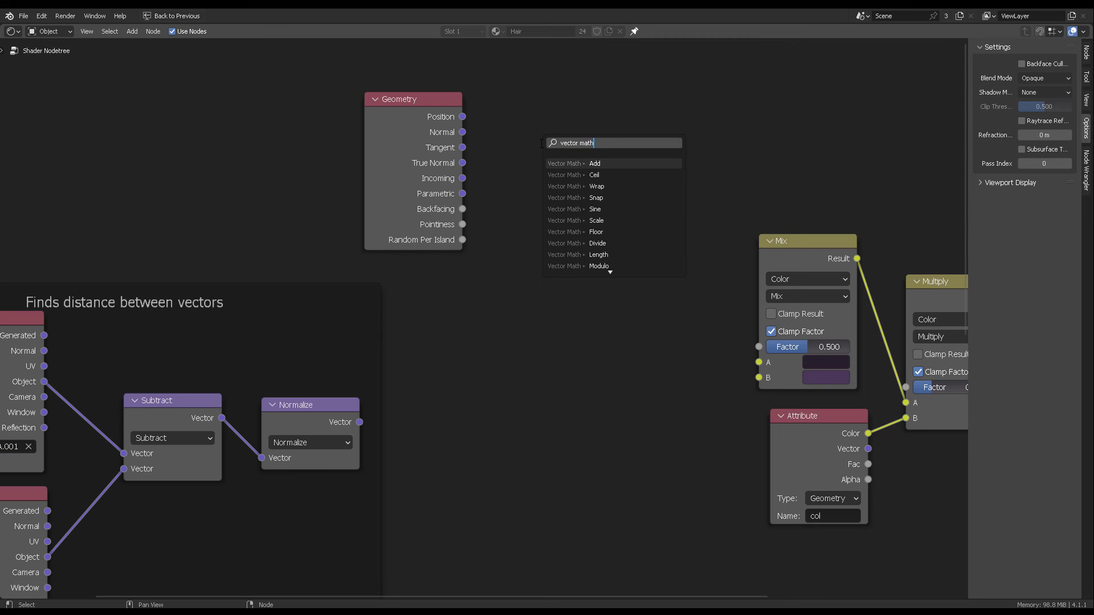
pyautogui.write(' dot')
pyautogui.press('Return')
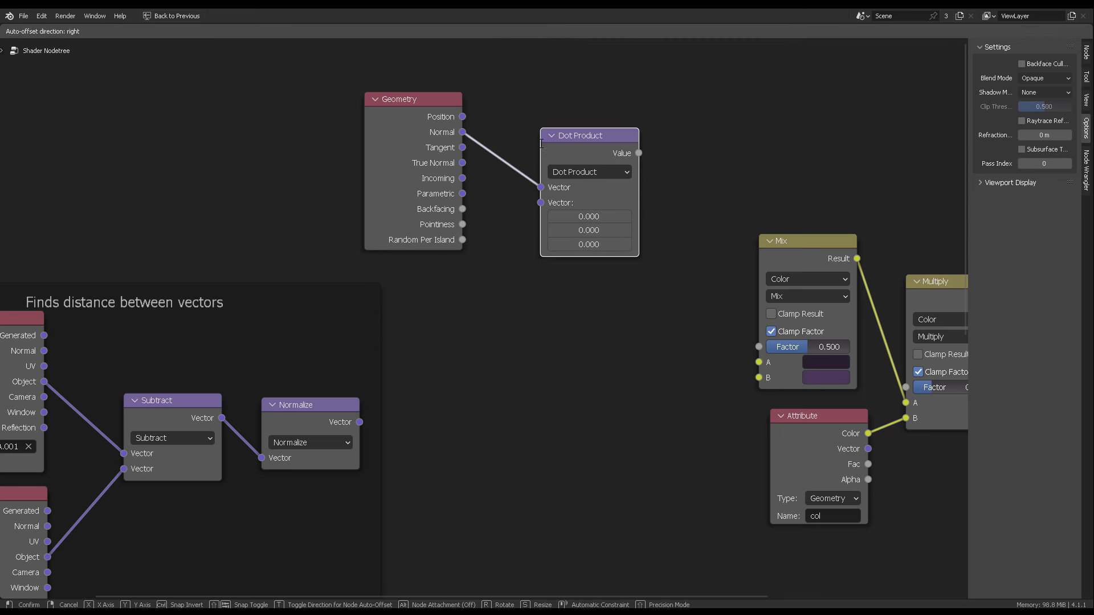
pyautogui.moveTo(360, 422); pyautogui.dragTo(541, 203)
# Step: Frame the Geometry and Dot Product nodes as "Intersects against the normals of the object", and shift the frame away from the Mix node
pyautogui.keyDown('shift'); pyautogui.click(430, 131); pyautogui.keyUp('shift')
pyautogui.hotkey('ctrl', 'j')
pyautogui.press('F2')
pyautogui.write('Intersects against the normals of the object')
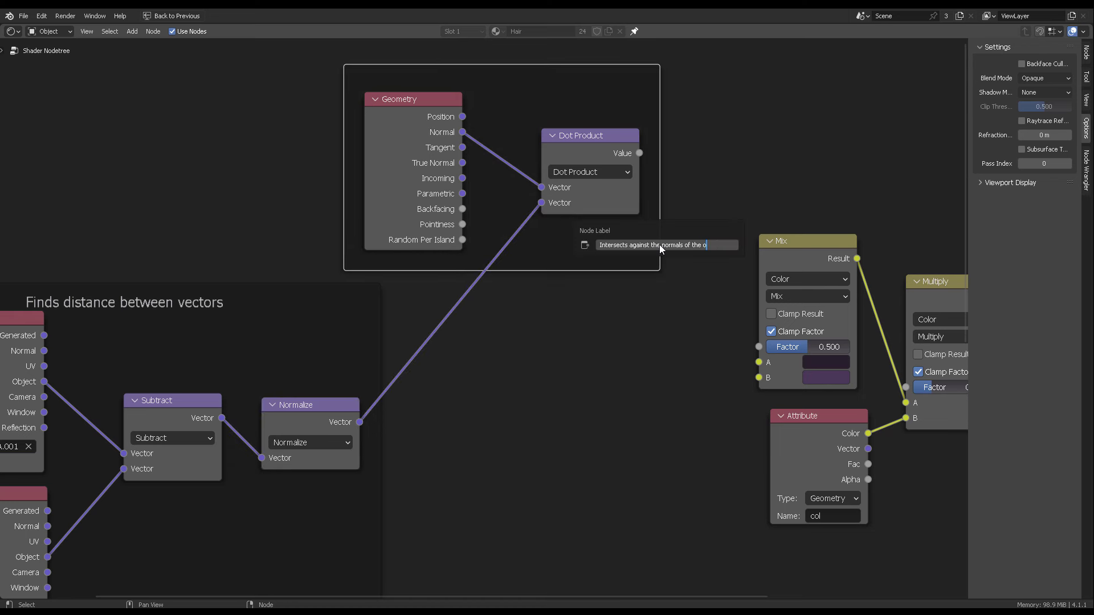
pyautogui.press('Return')
pyautogui.moveTo(758, 180); pyautogui.dragTo(793, 202, button='middle')
pyautogui.moveTo(549, 94); pyautogui.dragTo(473, 101)
pyautogui.moveTo(515, 93); pyautogui.dragTo(381, 89)
pyautogui.moveTo(574, 339); pyautogui.dragTo(460, 335, button='middle')
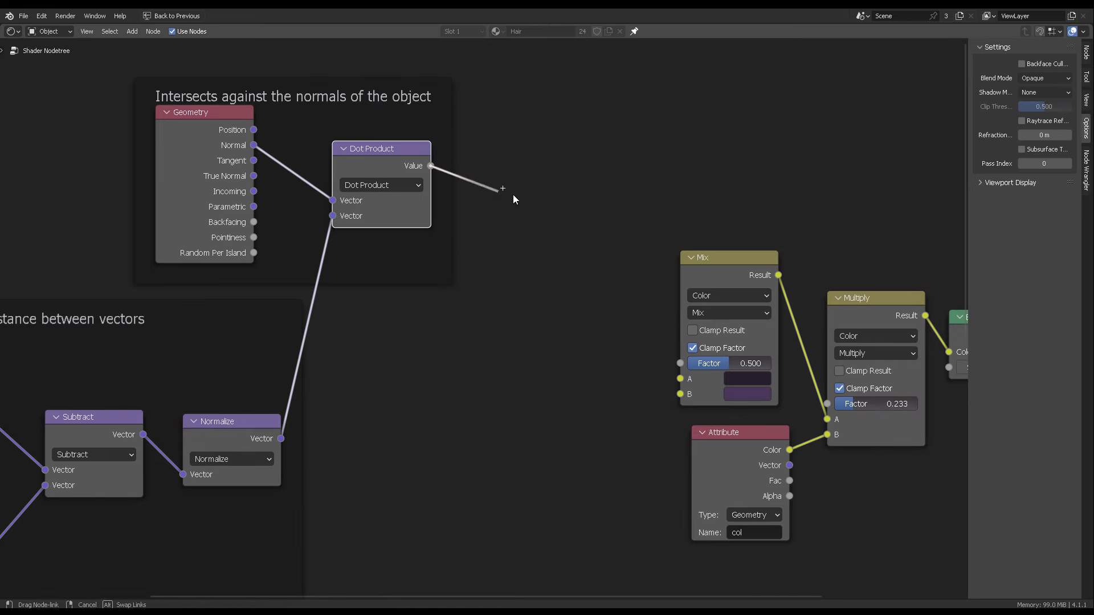
# Step: Add a Math Add node fed by the Dot Product value, and set its second value to 0.330
pyautogui.click(425, 173)
pyautogui.hotkey('shift', 'a')
pyautogui.write('math')
pyautogui.press('Return')
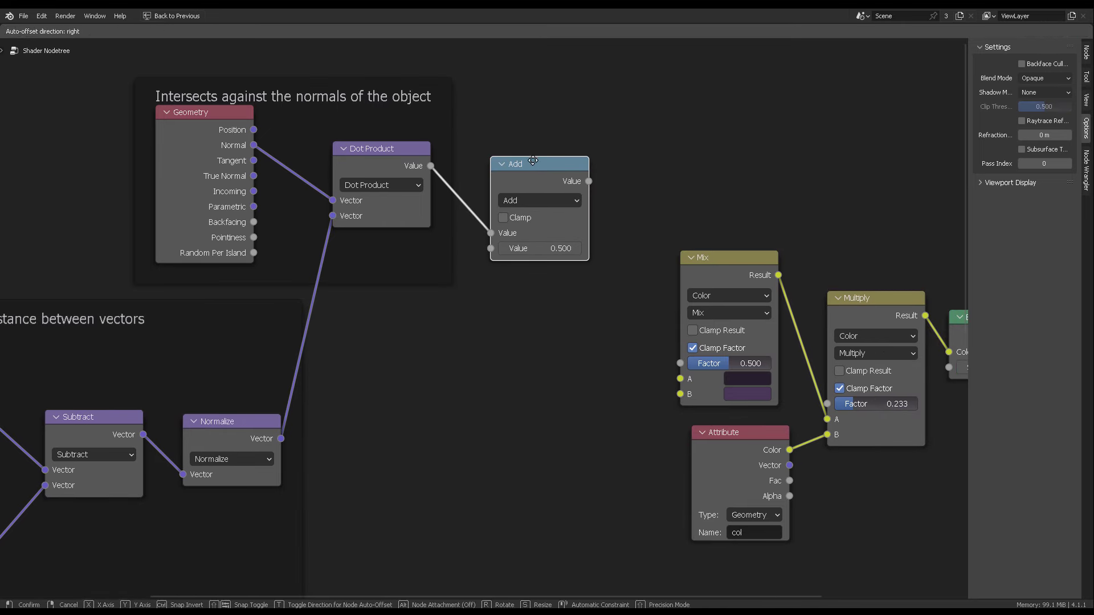
pyautogui.click(532, 159)
pyautogui.click(530, 249)
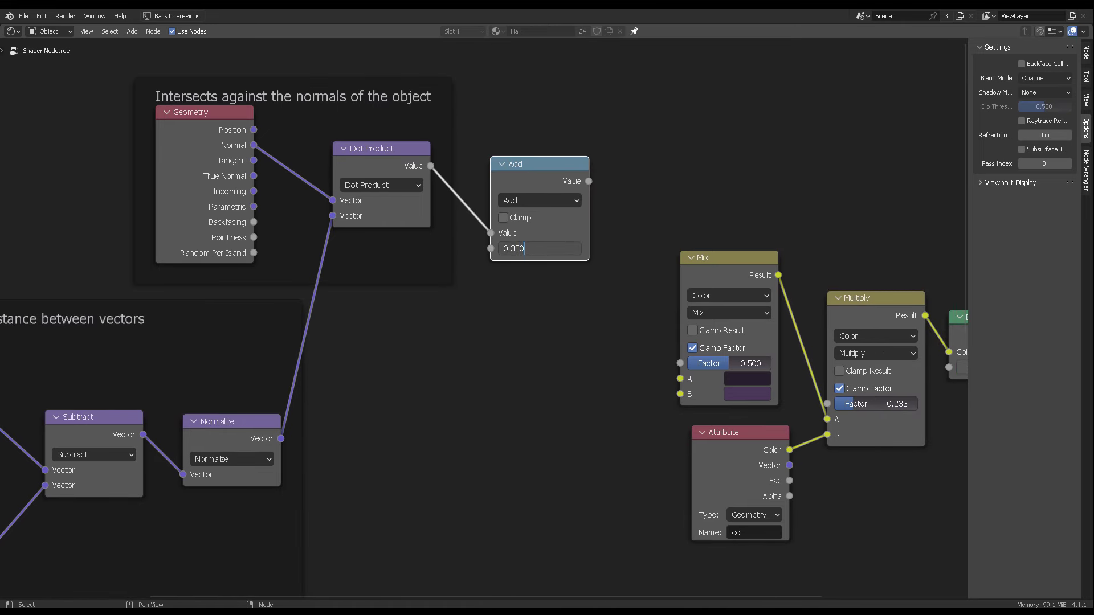
pyautogui.press('Return')
# Step: Add a Color Ramp node after Add, set its interpolation to Constant, and move the white stop to position 0.386
pyautogui.hotkey('shift', 'a')
pyautogui.write('ramp')
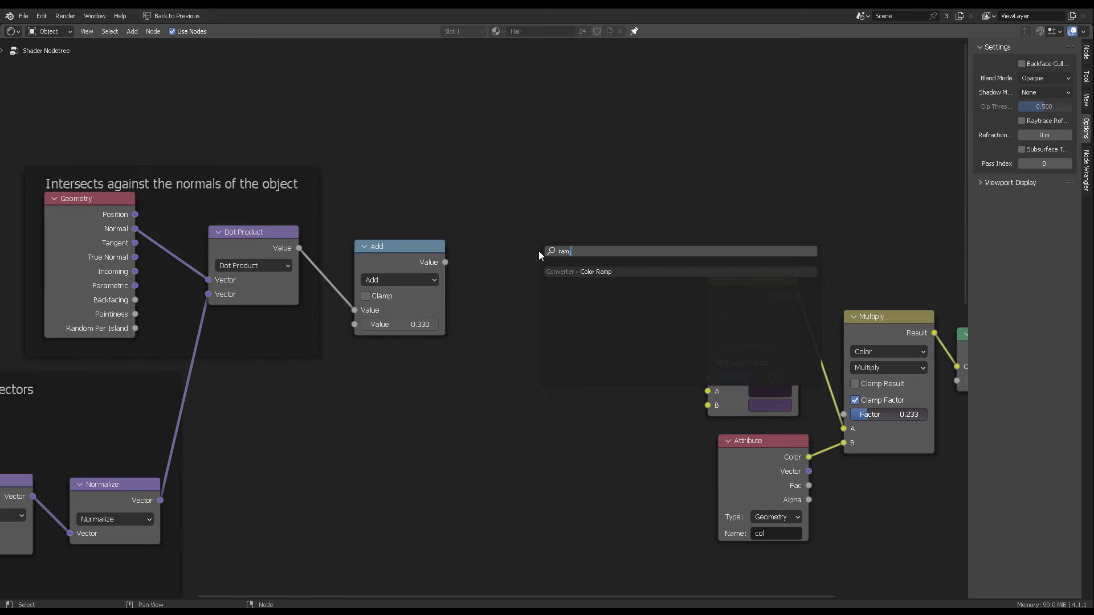
pyautogui.press('Return')
pyautogui.click(539, 250)
pyautogui.moveTo(622, 280); pyautogui.dragTo(558, 261)
pyautogui.click(603, 289)
pyautogui.click(608, 376)
pyautogui.moveTo(620, 308); pyautogui.dragTo(536, 314)
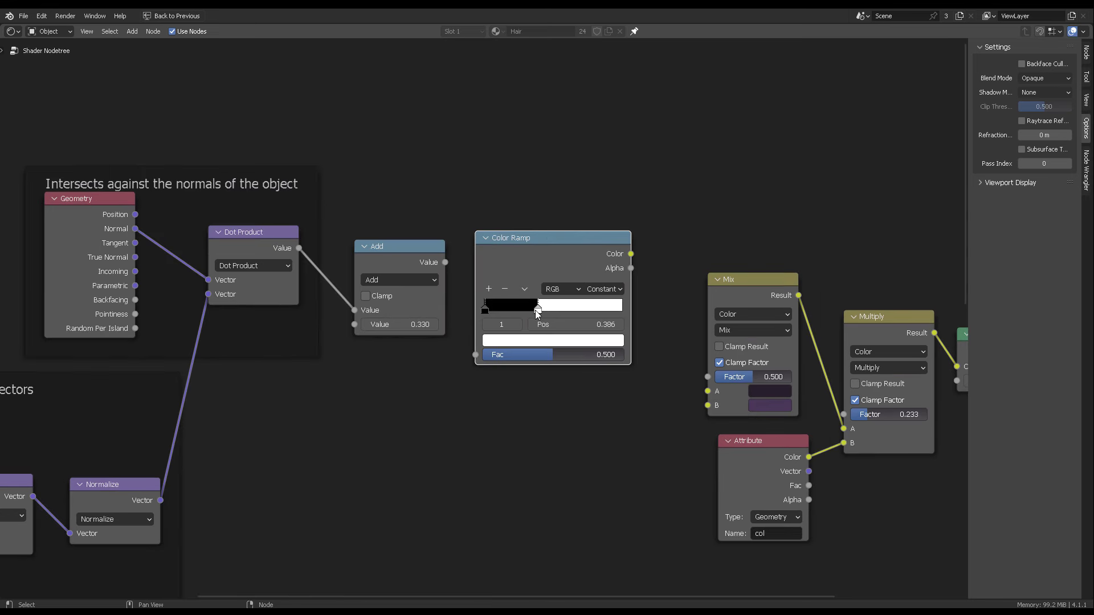
# Step: Link Add's value to the Color Ramp's Fac and the ramp's Color to the Mix node's Factor, adjusting the node positions
pyautogui.moveTo(445, 263); pyautogui.dragTo(480, 352)
pyautogui.moveTo(579, 267)
pyautogui.mouseDown()
pyautogui.moveTo(581, 251)
pyautogui.moveTo(583, 265)
pyautogui.mouseUp()
pyautogui.moveTo(700, 360); pyautogui.dragTo(707, 376)
pyautogui.moveTo(735, 285); pyautogui.dragTo(728, 269)
# Step: Group the Add and Color Ramp nodes in a frame labelled "New light threshold"
pyautogui.moveTo(443, 152); pyautogui.dragTo(481, 154, button='middle')
pyautogui.moveTo(479, 155); pyautogui.dragTo(707, 393)
pyautogui.hotkey('ctrl', 'j')
pyautogui.press('F2')
pyautogui.write('New fr')
pyautogui.write('ght threshold')
pyautogui.press('Return')
pyautogui.click(687, 165)
# Step: Restore the multi-editor layout, select the armature, and switch it to Pose Mode
pyautogui.hotkey('ctrl', 'space')
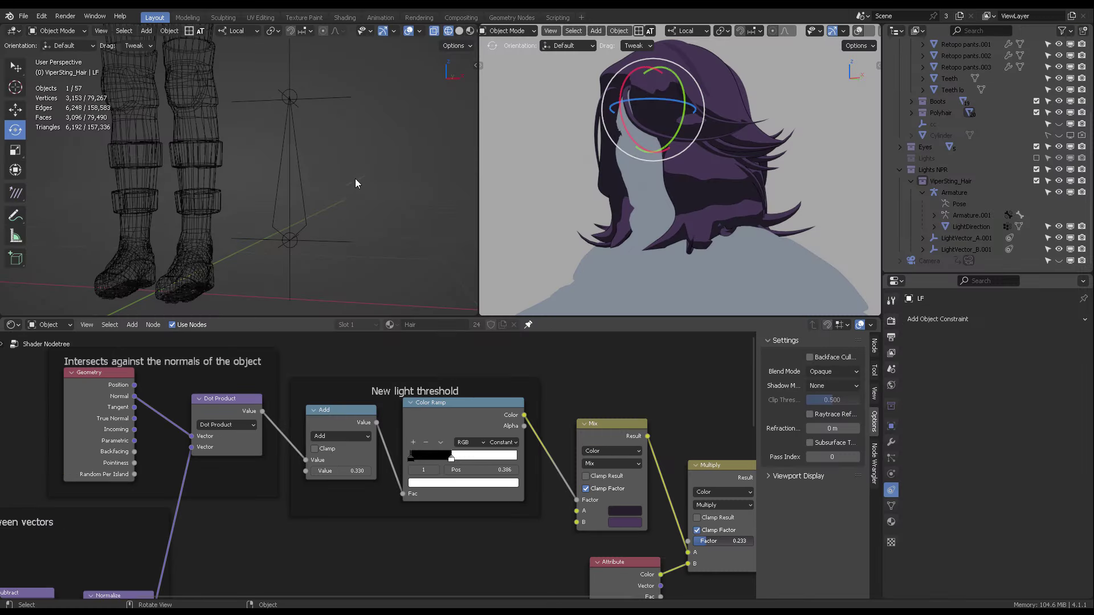
pyautogui.click(367, 163)
pyautogui.click(302, 195)
pyautogui.moveTo(331, 176)
pyautogui.mouseDown(button='middle')
pyautogui.moveTo(347, 153)
pyautogui.moveTo(334, 181)
pyautogui.mouseUp(button='middle')
pyautogui.scroll(-1, 334, 182)
pyautogui.hotkey('ctrl', 'Tab')
# Step: Trackball-rotate the bone in several directions to test how the light direction changes the hair shading
pyautogui.click(322, 288)
pyautogui.press('r')
pyautogui.press('r')
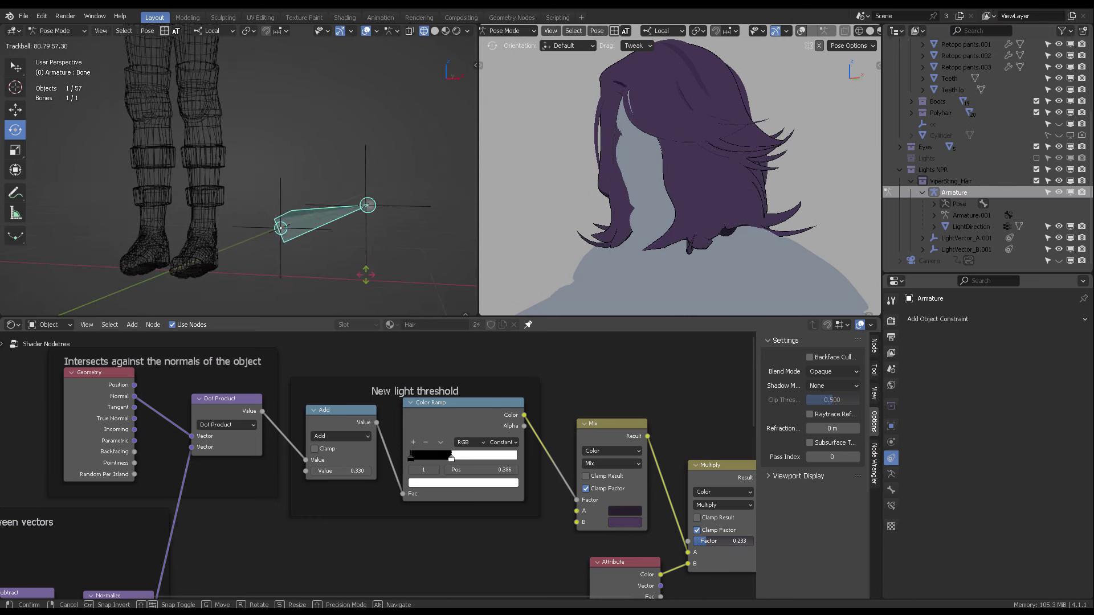
pyautogui.click(278, 266)
pyautogui.scroll(-3, 332, 189)
pyautogui.moveTo(331, 188)
pyautogui.mouseDown(button='middle')
pyautogui.moveTo(312, 185)
pyautogui.moveTo(320, 225)
pyautogui.mouseUp(button='middle')
pyautogui.press('r')
pyautogui.press('r')
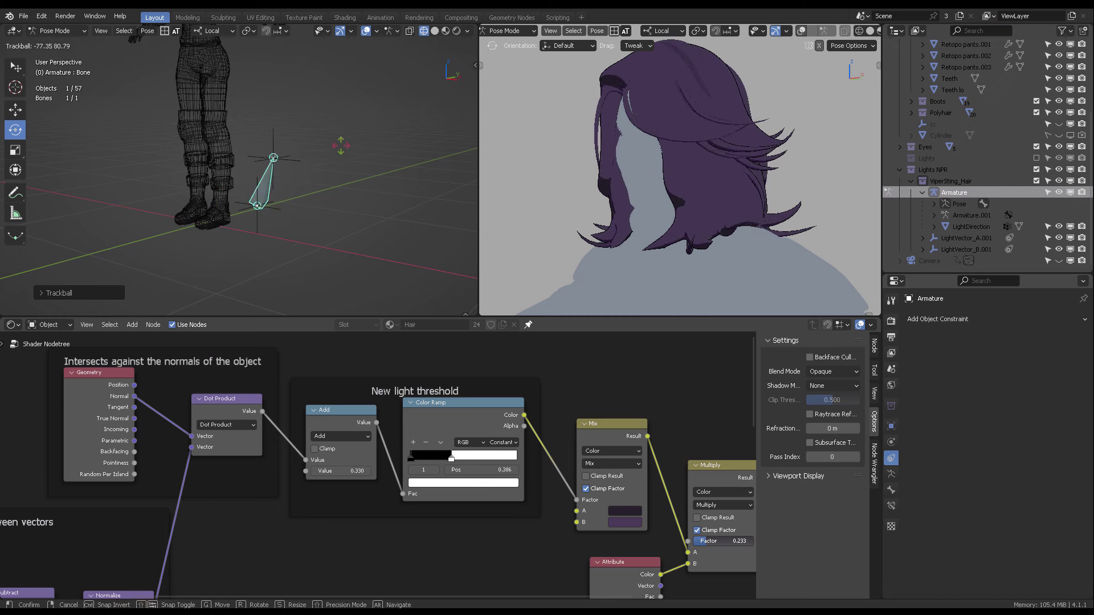
pyautogui.click(306, 174)
# Step: Return to Object Mode and move the armature up beside the character's head
pyautogui.press('Tab')
pyautogui.moveTo(306, 174); pyautogui.dragTo(305, 260, button='middle')
pyautogui.click(285, 169)
pyautogui.click(349, 149)
pyautogui.hotkey('ctrl', 'z')
pyautogui.press('g')
pyautogui.click(343, 98)
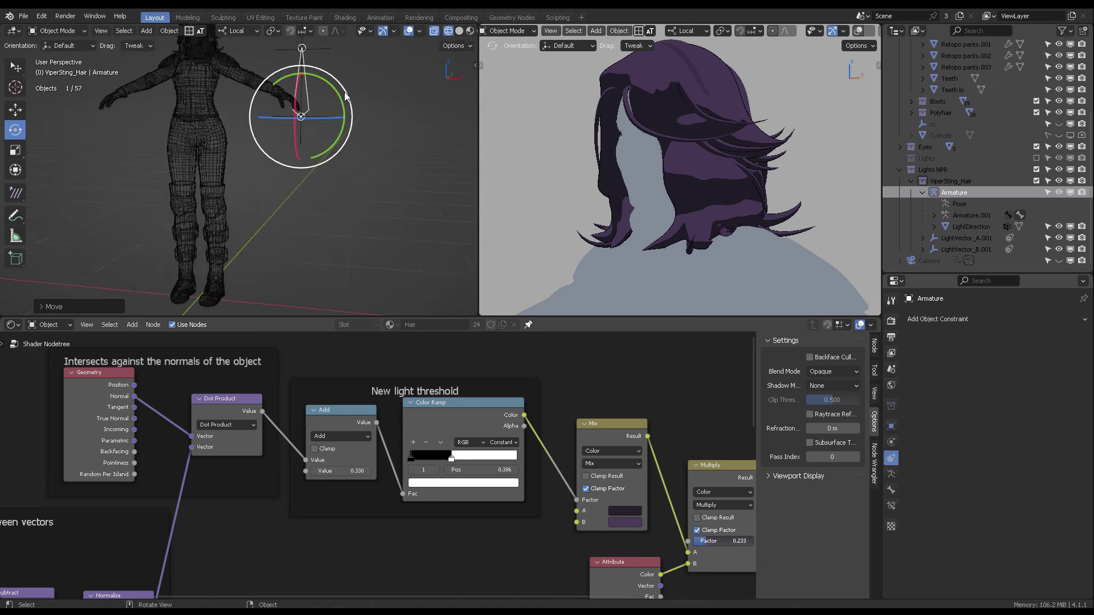
pyautogui.keyDown('shift'); pyautogui.moveTo(343, 98); pyautogui.dragTo(339, 212, button='middle'); pyautogui.keyUp('shift')
pyautogui.press('g')
pyautogui.click(288, 125)
# Step: Enter Edit Mode on the armature and rename its bone CustomVectorLight_Hair
pyautogui.press('Tab')
pyautogui.click(373, 147)
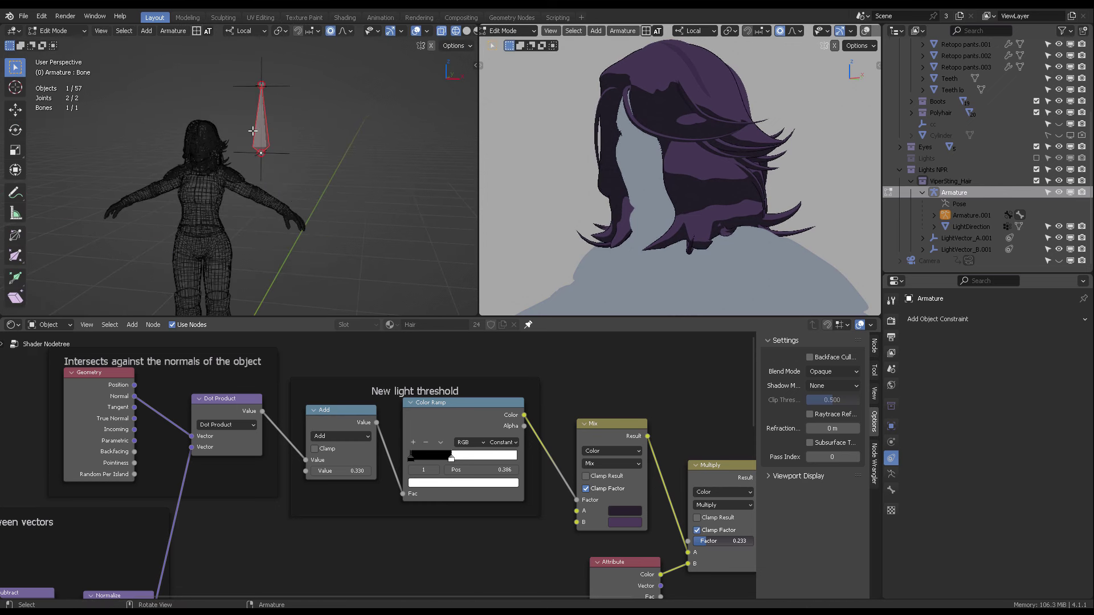
pyautogui.press('F2')
pyautogui.write('CustomVector')
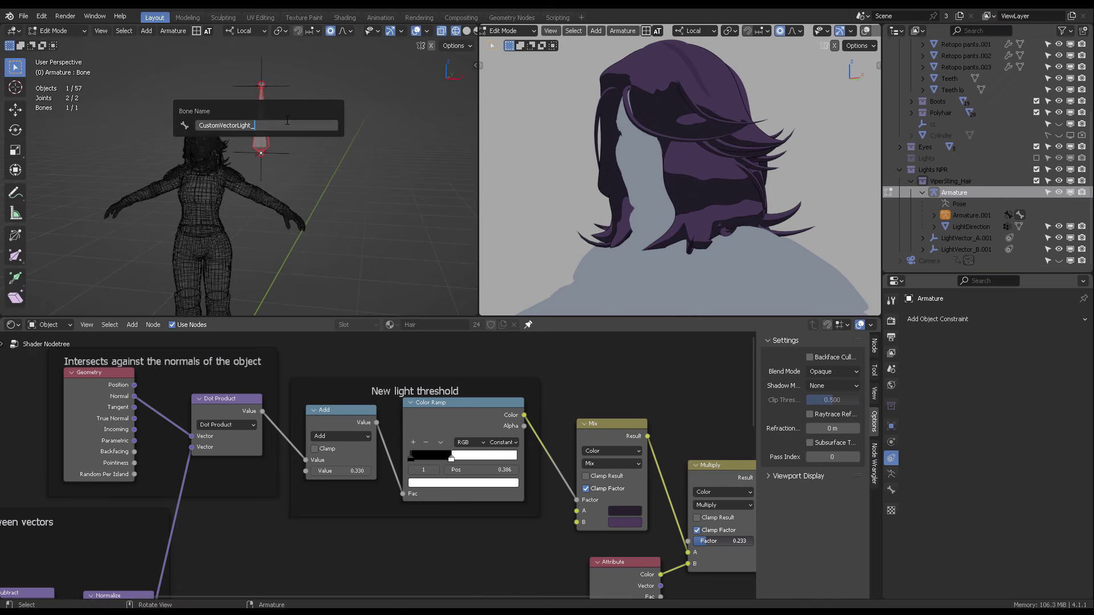
pyautogui.press('Return')
# Step: Return to Object Mode and scale the armature down to roughly a third of its length
pyautogui.moveTo(333, 93); pyautogui.dragTo(326, 199, button='middle')
pyautogui.scroll(5, 357, 110)
pyautogui.moveTo(326, 200); pyautogui.dragTo(344, 157, button='middle')
pyautogui.scroll(-2, 308, 173)
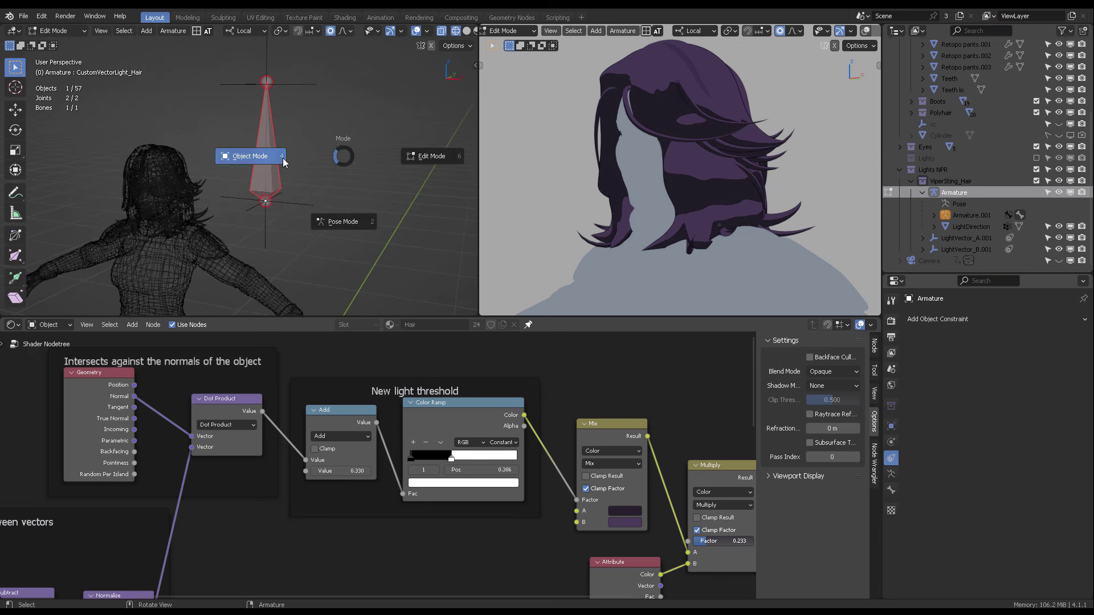
pyautogui.press('Tab')
pyautogui.press('s')
pyautogui.click(315, 181)
# Step: Set the display size of the LightVector_B.001 empty to 0.05 m
pyautogui.click(273, 128)
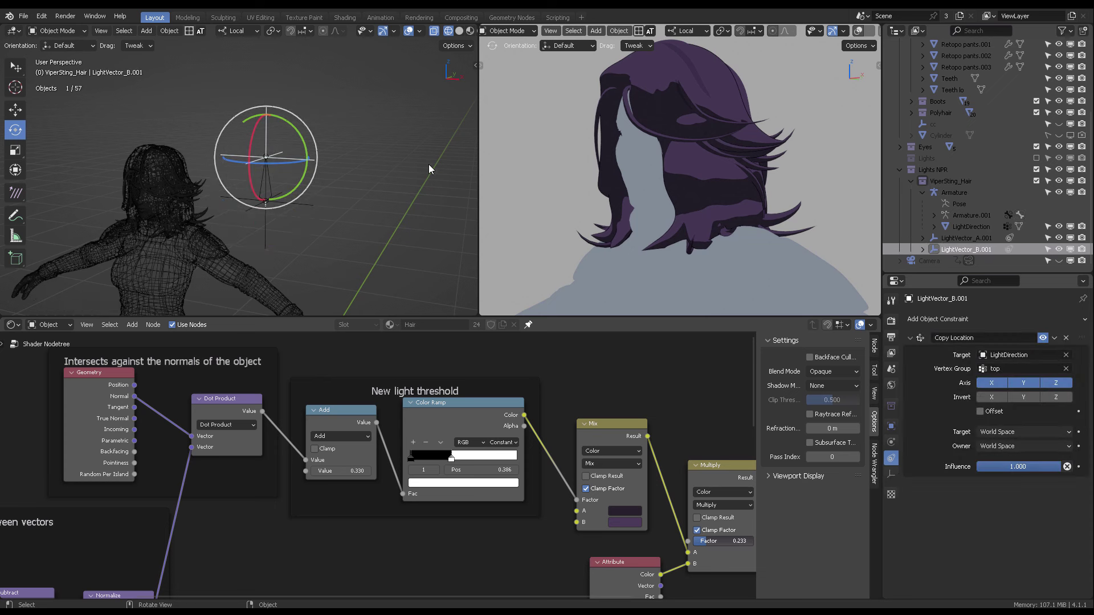
pyautogui.click(891, 474)
pyautogui.click(995, 348)
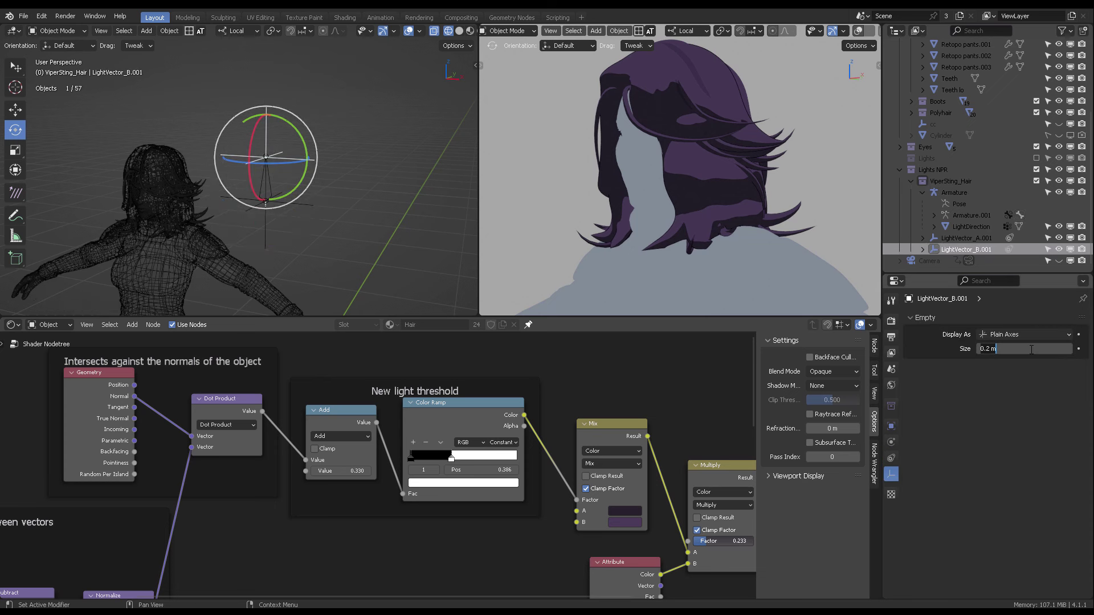
pyautogui.write('0.05')
pyautogui.press('Return')
# Step: Display the LightVector_A.001 empty as a Cube with a size of 0.02 m
pyautogui.click(312, 202)
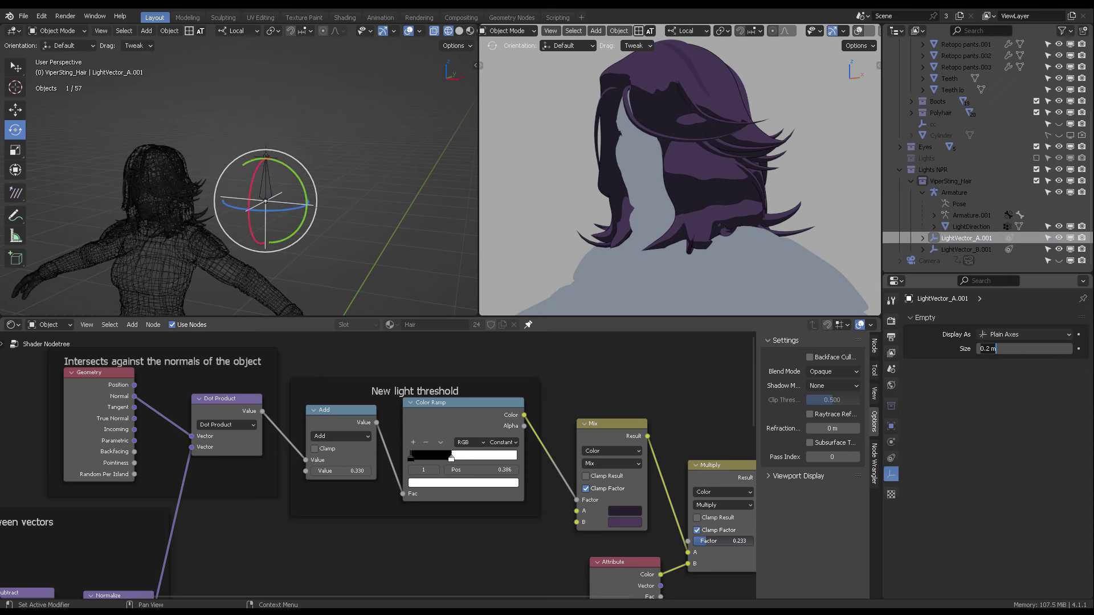
pyautogui.click(1050, 334)
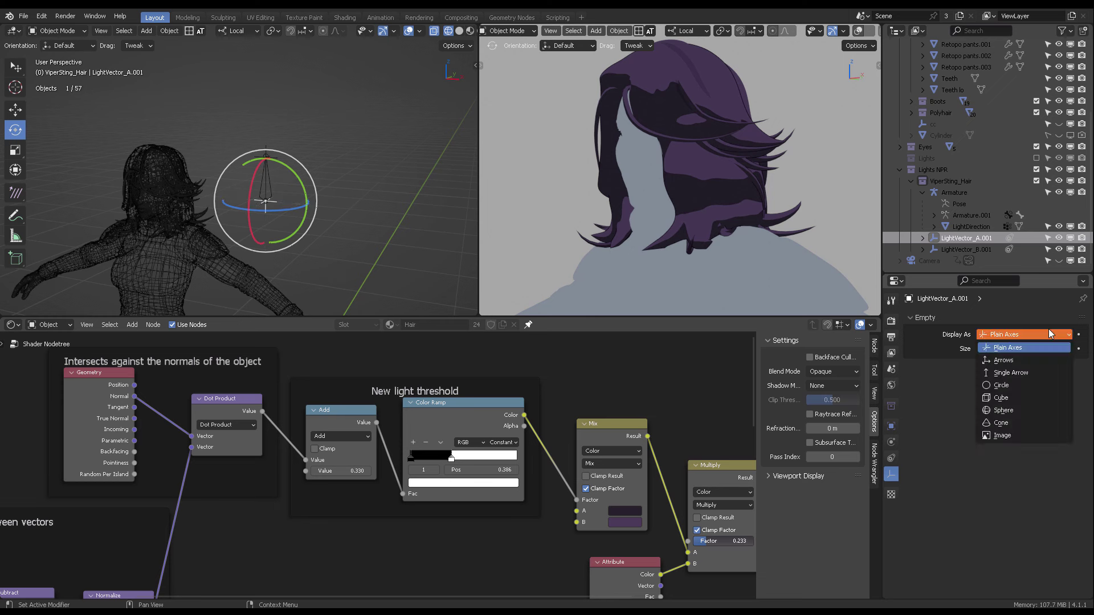
pyautogui.click(1010, 396)
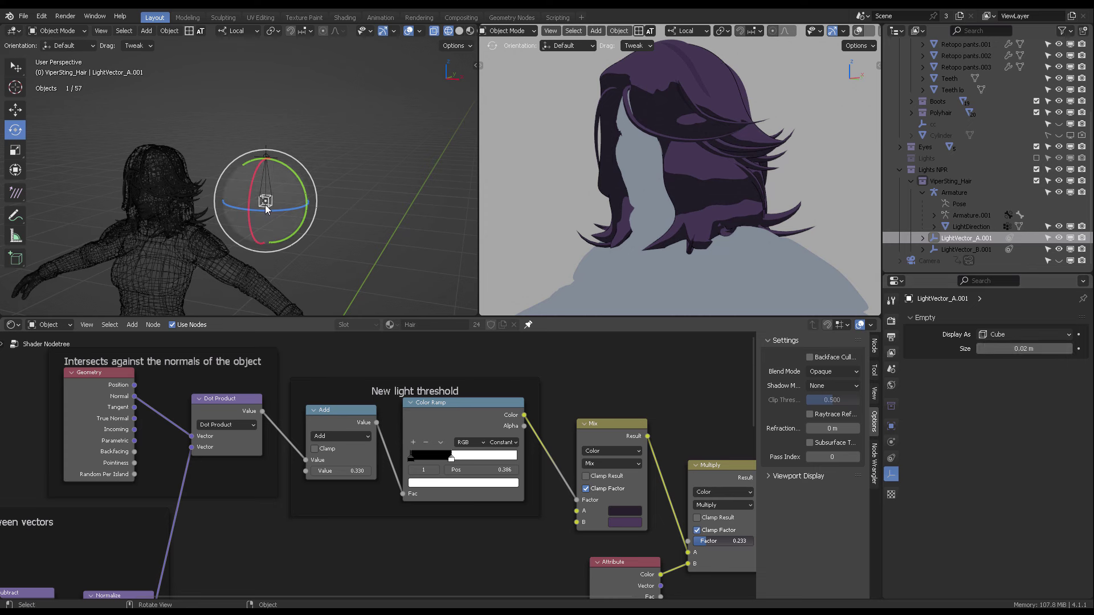
# Step: Reduce the display size of the LightVector_B.001 empty and show it as a Sphere
pyautogui.click(268, 154)
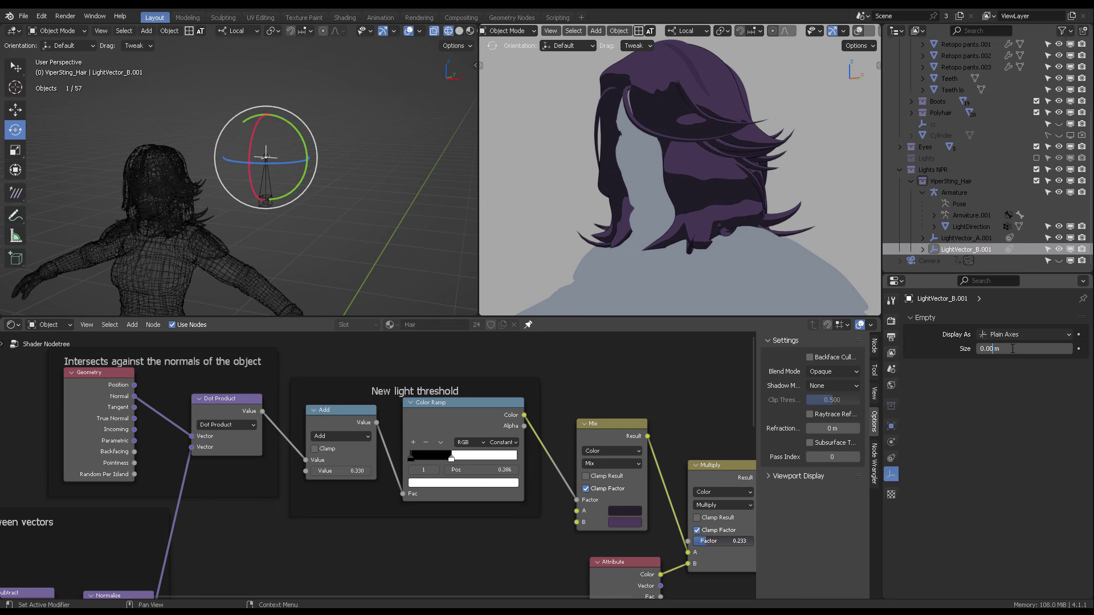
pyautogui.click(1015, 335)
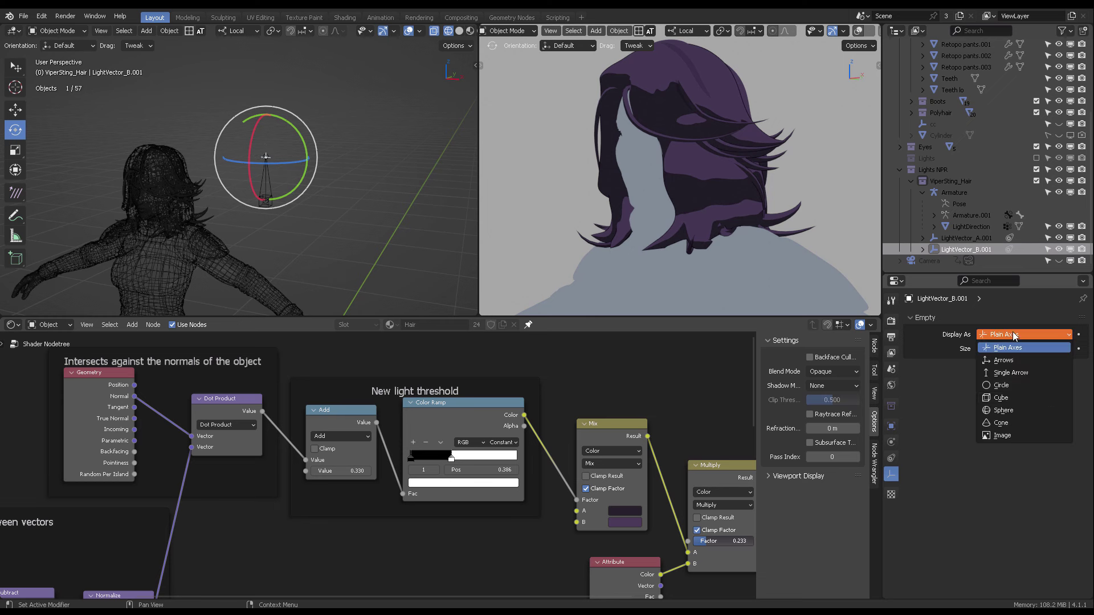
pyautogui.click(1006, 411)
# Step: Select the armature and move it higher, beside the top of the character's head
pyautogui.click(351, 213)
pyautogui.moveTo(347, 211); pyautogui.dragTo(266, 163, button='middle')
pyautogui.click(265, 188)
pyautogui.press('g')
pyautogui.click(249, 104)
# Step: Switch the armature to Pose Mode and trackball-rotate the CustomVectorLight_Hair bone to redirect the light on the hair
pyautogui.moveTo(234, 106); pyautogui.dragTo(246, 110, button='middle')
pyautogui.press('Tab')
pyautogui.click(247, 121)
pyautogui.press('r')
pyautogui.press('r')
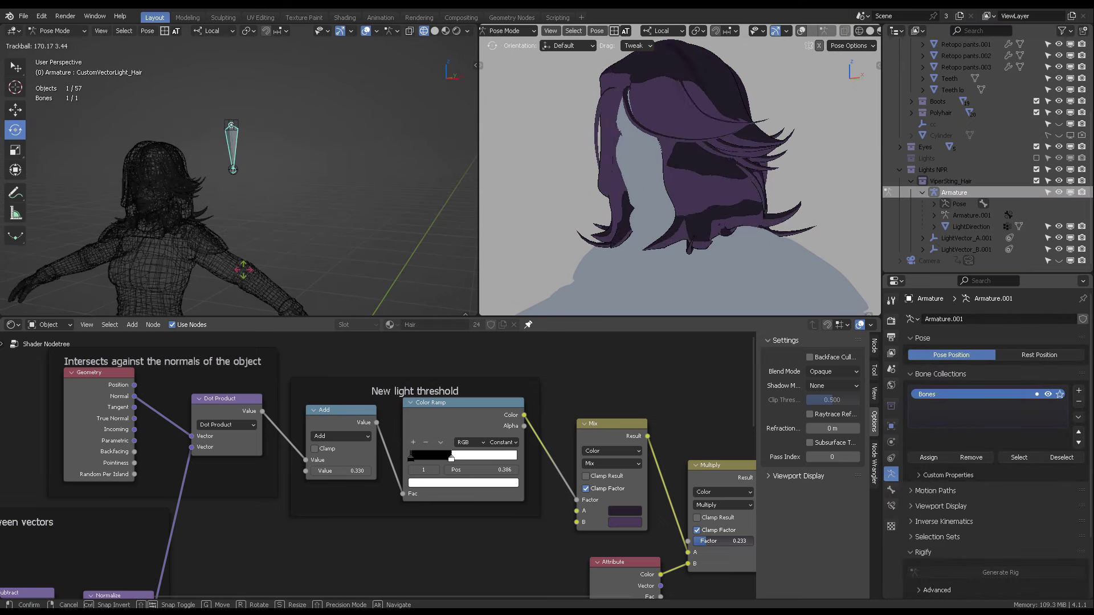
pyautogui.click(191, 251)
pyautogui.moveTo(719, 191); pyautogui.dragTo(755, 180, button='middle')
pyautogui.press('r')
pyautogui.press('r')
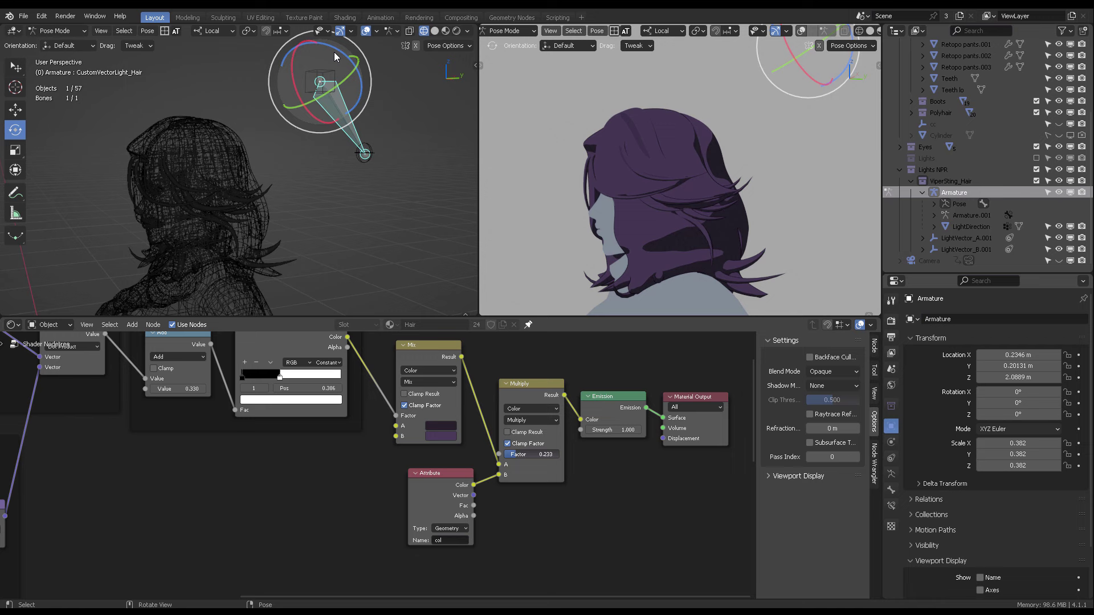
# Step: Try an extra grey stop in the Color Ramp of the New light threshold frame and remove the stop
pyautogui.scroll(2, 457, 418)
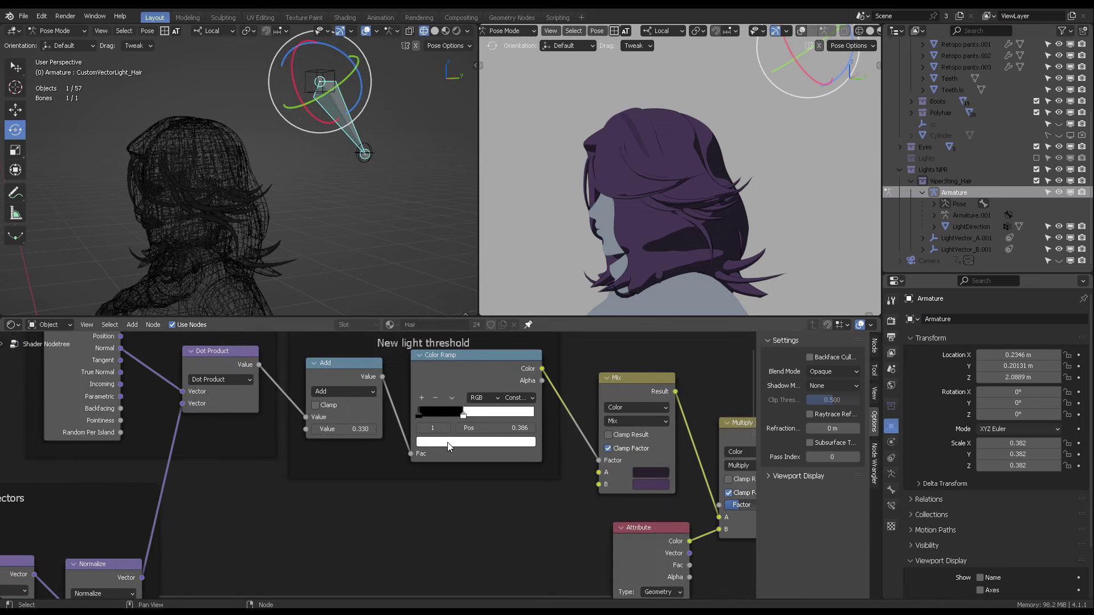
pyautogui.click(421, 398)
pyautogui.click(476, 442)
pyautogui.click(525, 305)
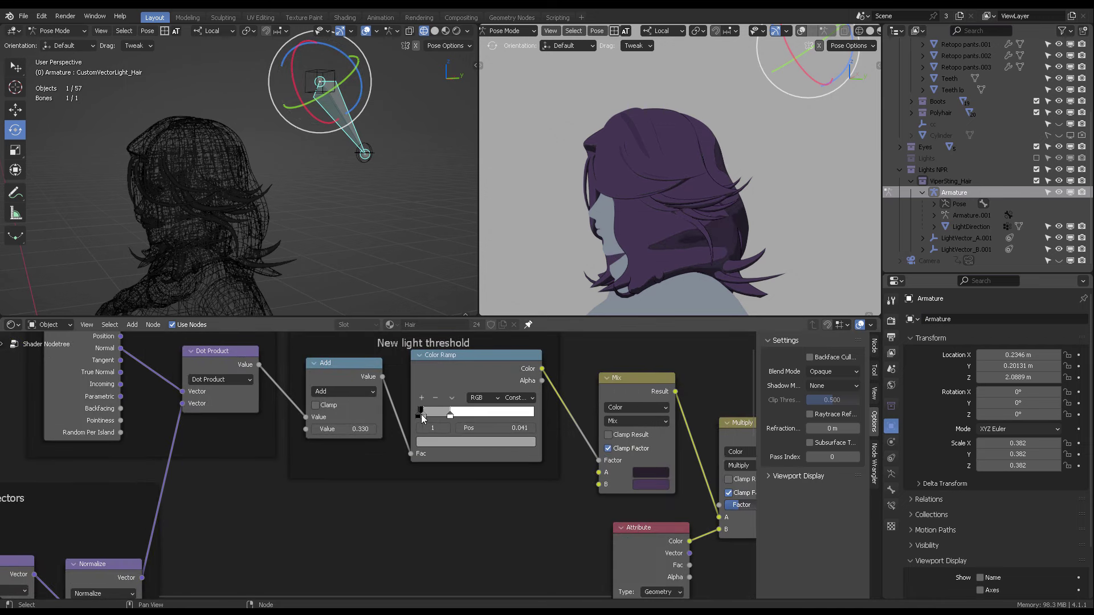
pyautogui.moveTo(621, 154)
pyautogui.mouseDown(button='middle')
pyautogui.moveTo(747, 144)
pyautogui.moveTo(624, 149)
pyautogui.mouseUp(button='middle')
pyautogui.click(750, 144)
pyautogui.click(419, 412)
pyautogui.click(435, 397)
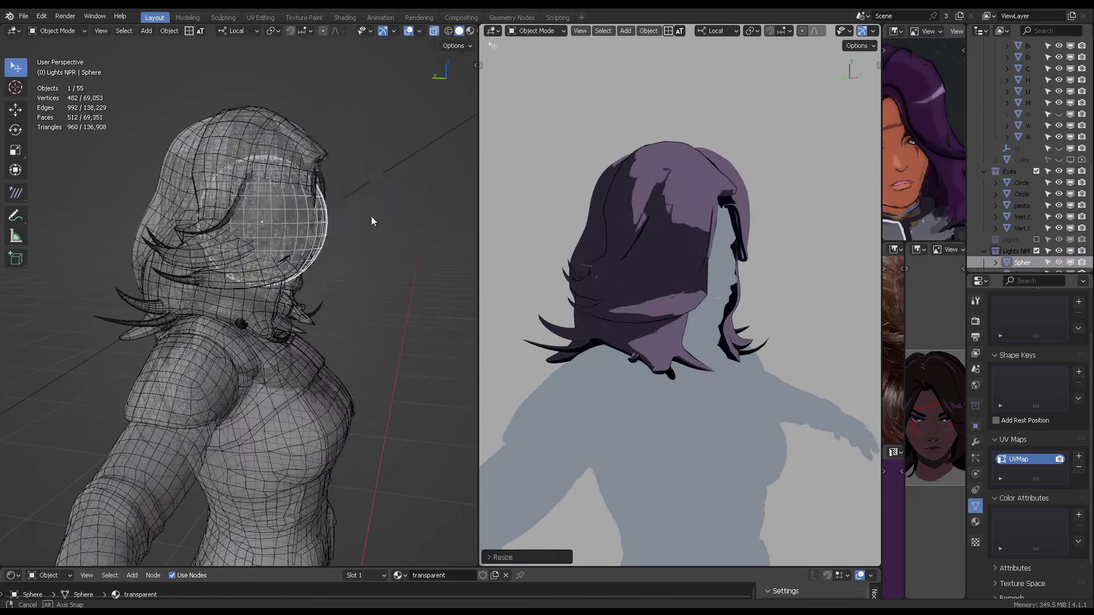
# Step: Move the resized sphere out of the head to just in front of the face
pyautogui.click(399, 222)
pyautogui.moveTo(399, 222); pyautogui.dragTo(211, 222, button='middle')
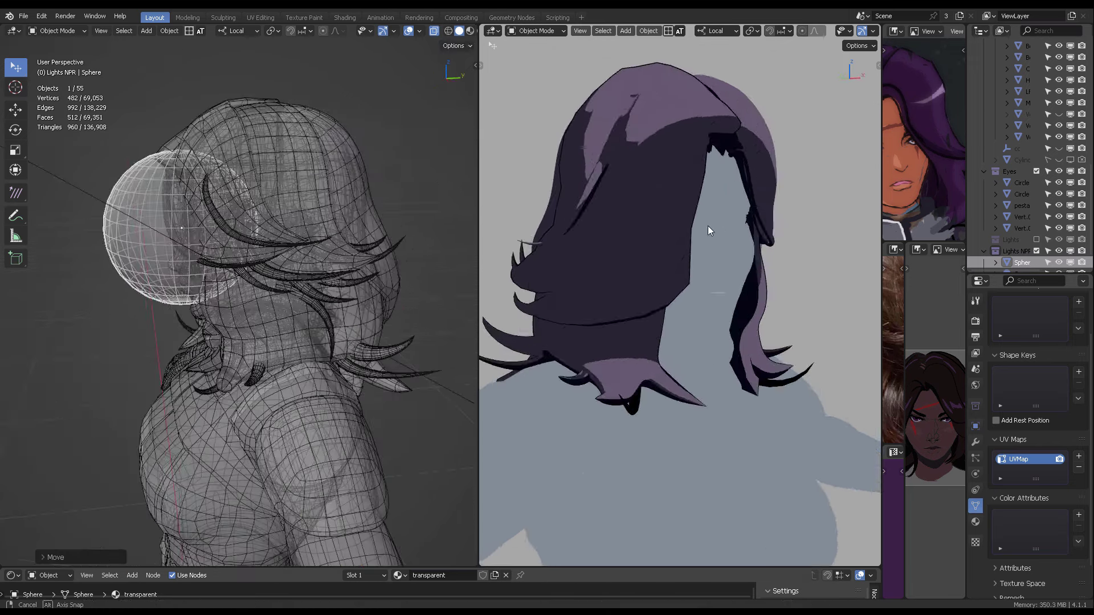
pyautogui.click(187, 181)
# Step: Select the Sun light and raise its shadow Bias to 0.500
pyautogui.click(86, 192)
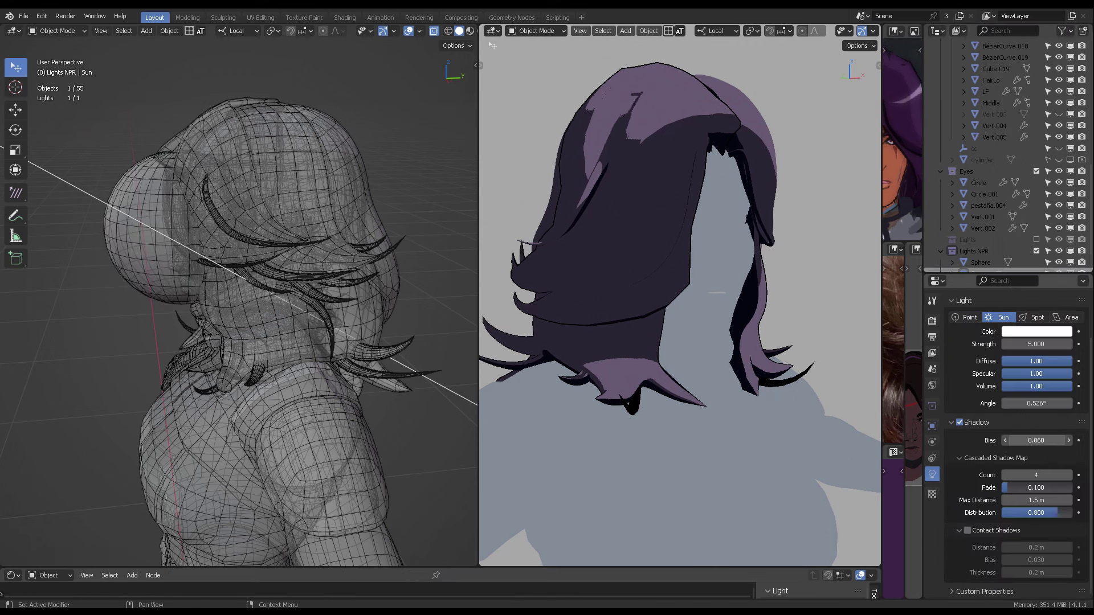
pyautogui.moveTo(1036, 441); pyautogui.dragTo(1020, 441)
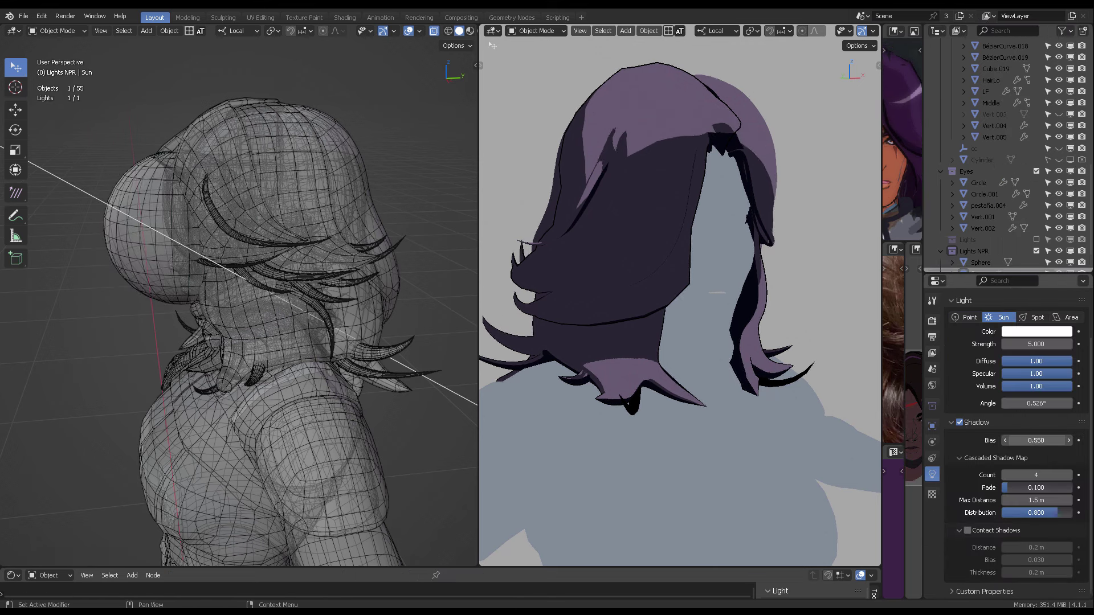
pyautogui.moveTo(732, 350); pyautogui.dragTo(687, 331, button='middle')
# Step: Move the Sun light up beside the head and trackball-rotate it to change the shadows cast on the hair
pyautogui.moveTo(134, 237); pyautogui.dragTo(217, 239, button='middle')
pyautogui.click(222, 240)
pyautogui.press('g')
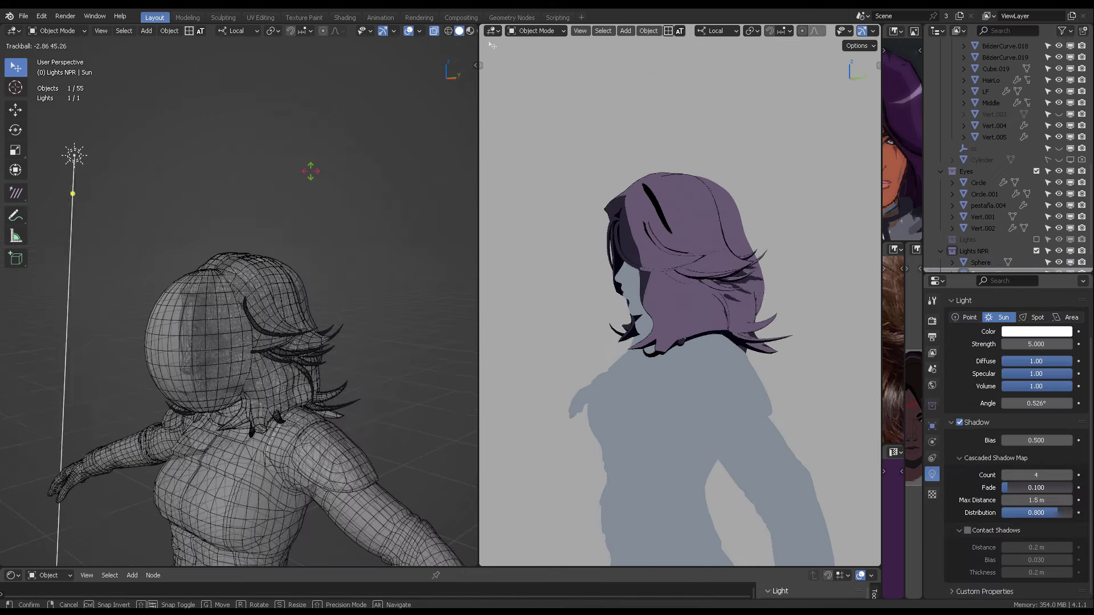
pyautogui.click(310, 171)
pyautogui.moveTo(815, 284); pyautogui.dragTo(745, 307, button='middle')
pyautogui.scroll(4, 683, 310)
# Step: Trackball-rotate the Sun light through further directions to test the cast shadows on the hair from several views
pyautogui.moveTo(177, 239)
pyautogui.mouseDown(button='middle')
pyautogui.moveTo(264, 227)
pyautogui.moveTo(312, 151)
pyautogui.mouseUp(button='middle')
pyautogui.press('r')
pyautogui.press('r')
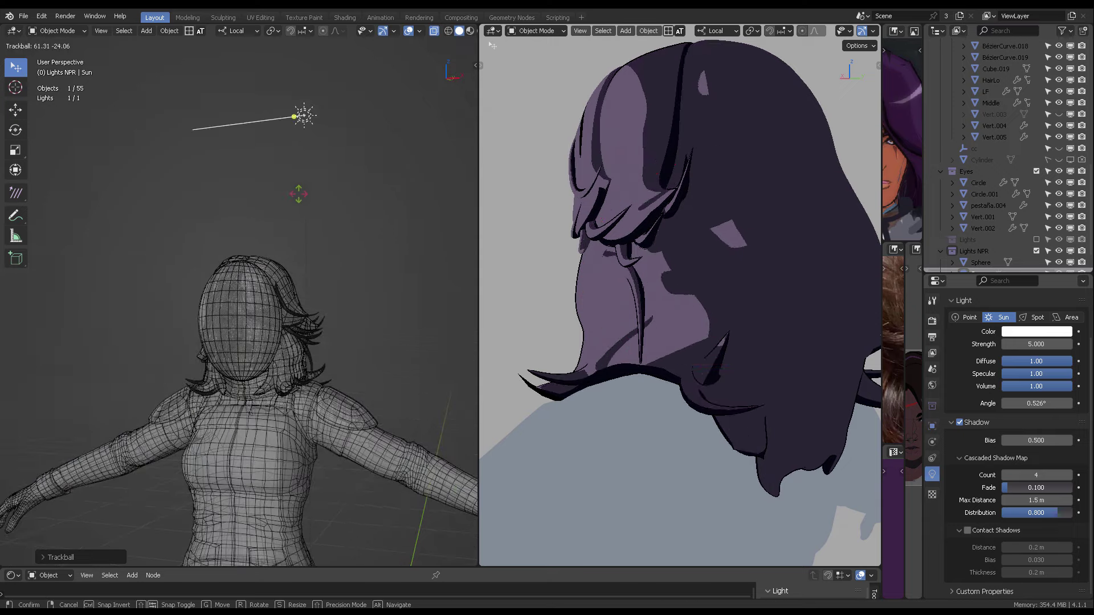
pyautogui.click(357, 157)
pyautogui.moveTo(734, 225)
pyautogui.mouseDown(button='middle')
pyautogui.moveTo(794, 193)
pyautogui.moveTo(672, 220)
pyautogui.moveTo(757, 238)
pyautogui.moveTo(712, 239)
pyautogui.mouseUp(button='middle')
pyautogui.press('r')
pyautogui.press('r')
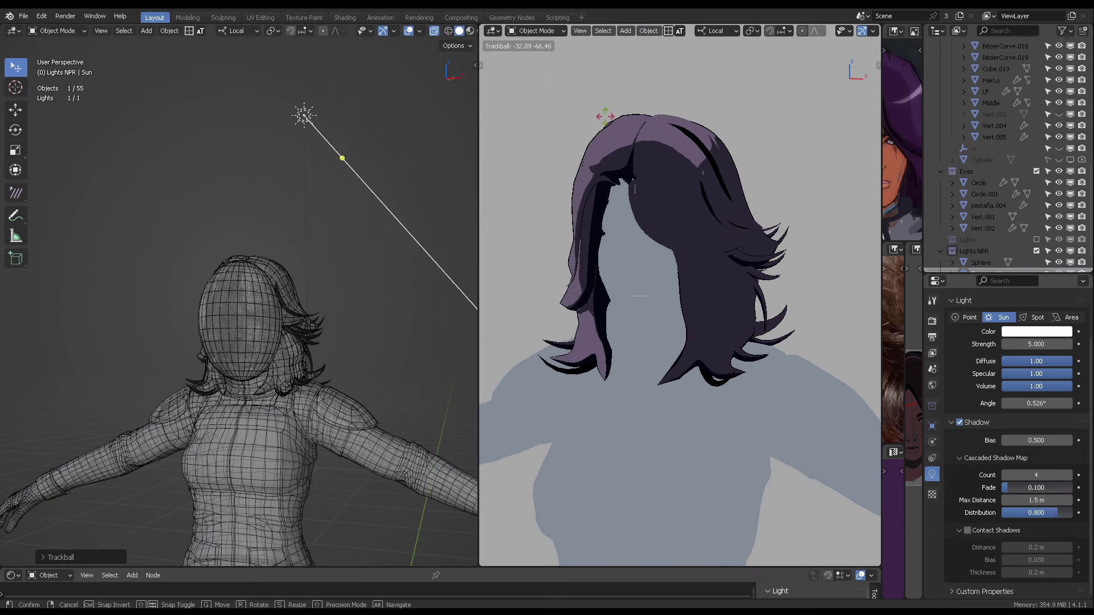
pyautogui.click(678, 173)
# Step: Rotate the Sun light again and examine the hair shading with the light's Shadow option off
pyautogui.press('r')
pyautogui.press('r')
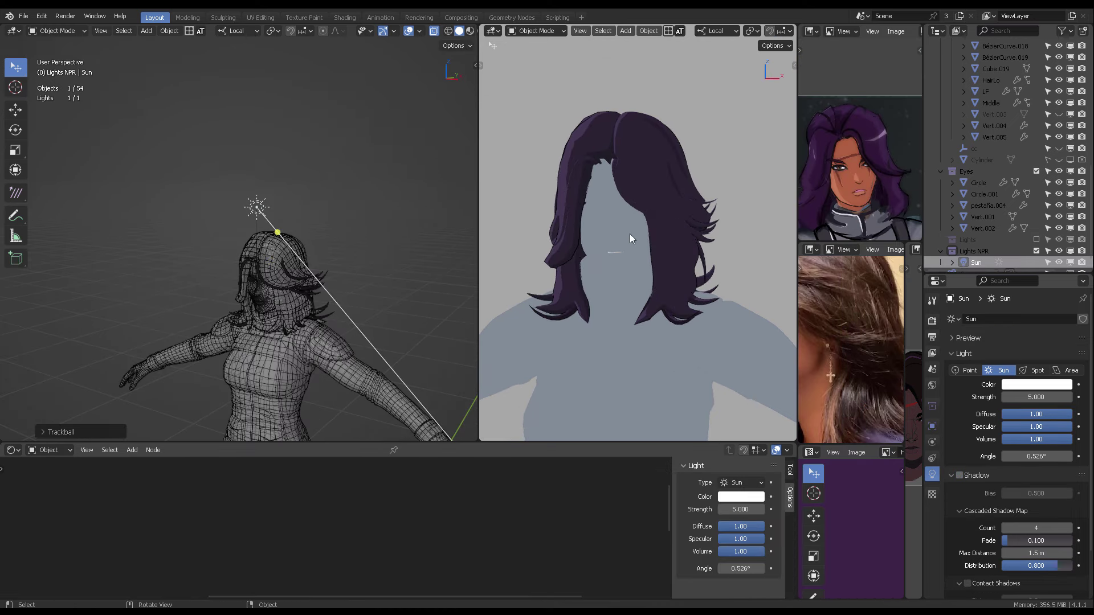
pyautogui.moveTo(678, 238); pyautogui.dragTo(655, 222, button='middle')
pyautogui.click(319, 194)
pyautogui.moveTo(337, 190); pyautogui.dragTo(327, 201, button='middle')
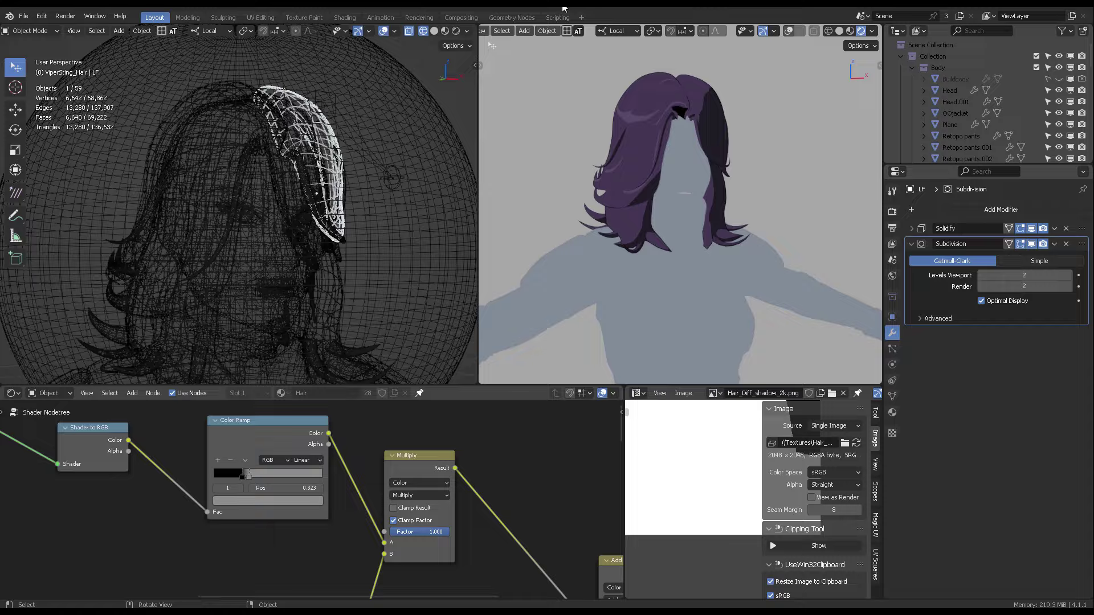
# Step: Move the large sphere so it surrounds the head and unpin the Shader Editor from the hair material
pyautogui.click(377, 180)
pyautogui.scroll(-5, 319, 194)
pyautogui.press('g')
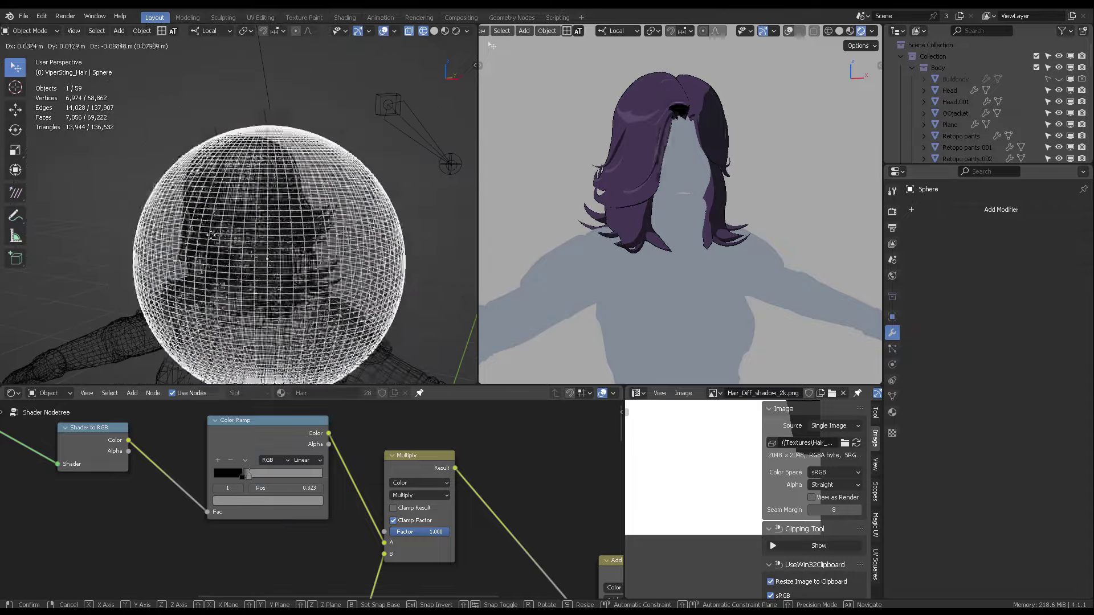
pyautogui.click(385, 376)
pyautogui.click(420, 393)
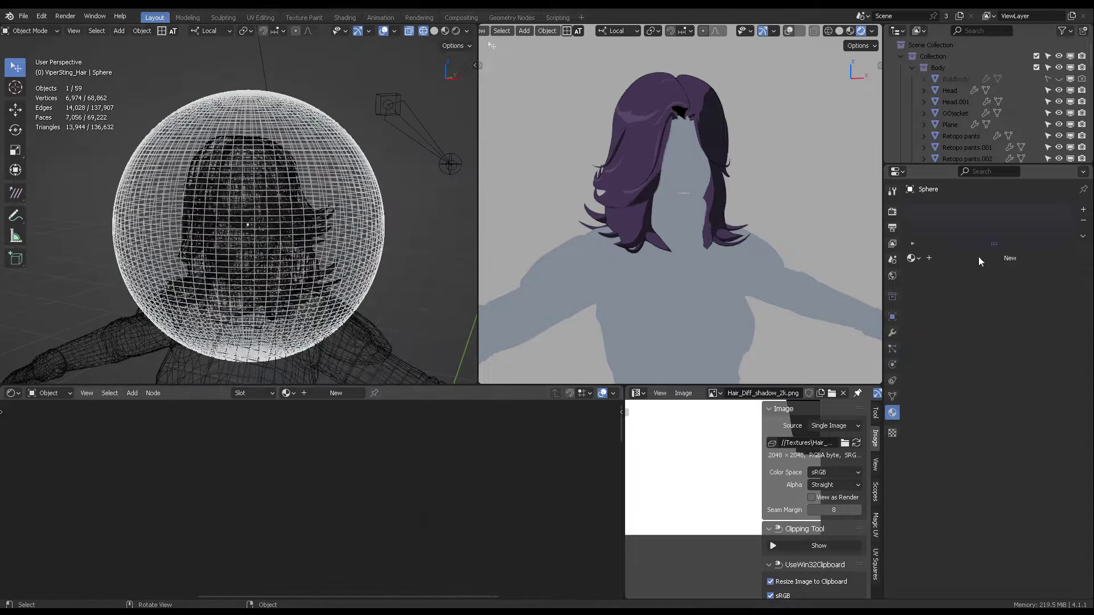
# Step: Add a Normal Edit modifier to the LF hair piece, using the sphere as target and the Directional mode
pyautogui.moveTo(373, 205); pyautogui.dragTo(359, 217, button='middle')
pyautogui.scroll(3, 359, 217)
pyautogui.click(690, 131)
pyautogui.click(892, 333)
pyautogui.moveTo(700, 137); pyautogui.dragTo(668, 127, button='middle')
pyautogui.scroll(5, 689, 181)
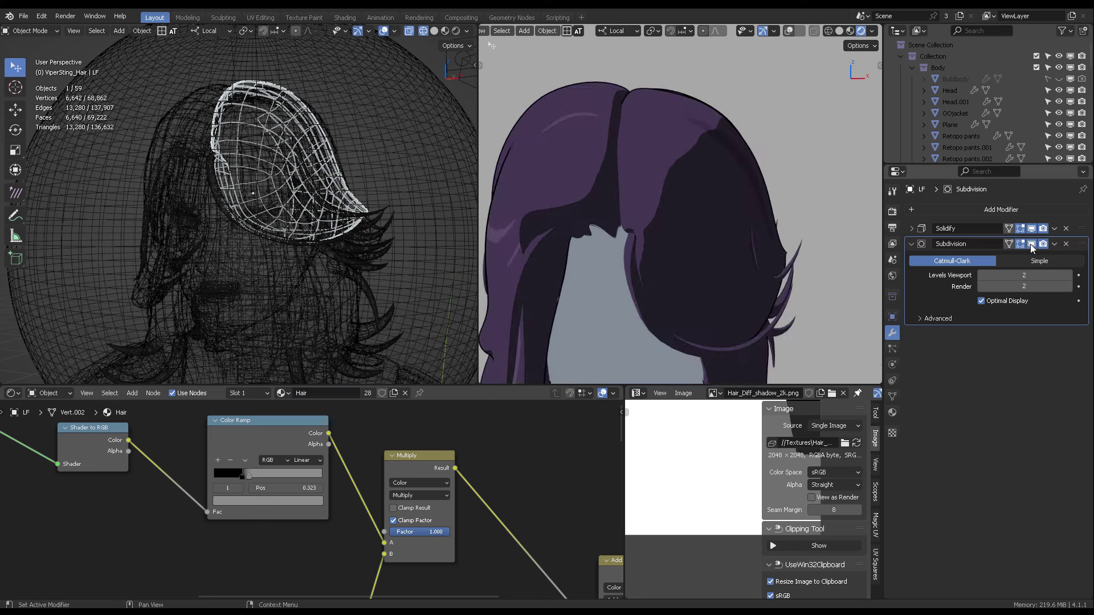
pyautogui.moveTo(757, 228); pyautogui.dragTo(586, 171, button='middle')
pyautogui.click(978, 213)
pyautogui.moveTo(974, 212)
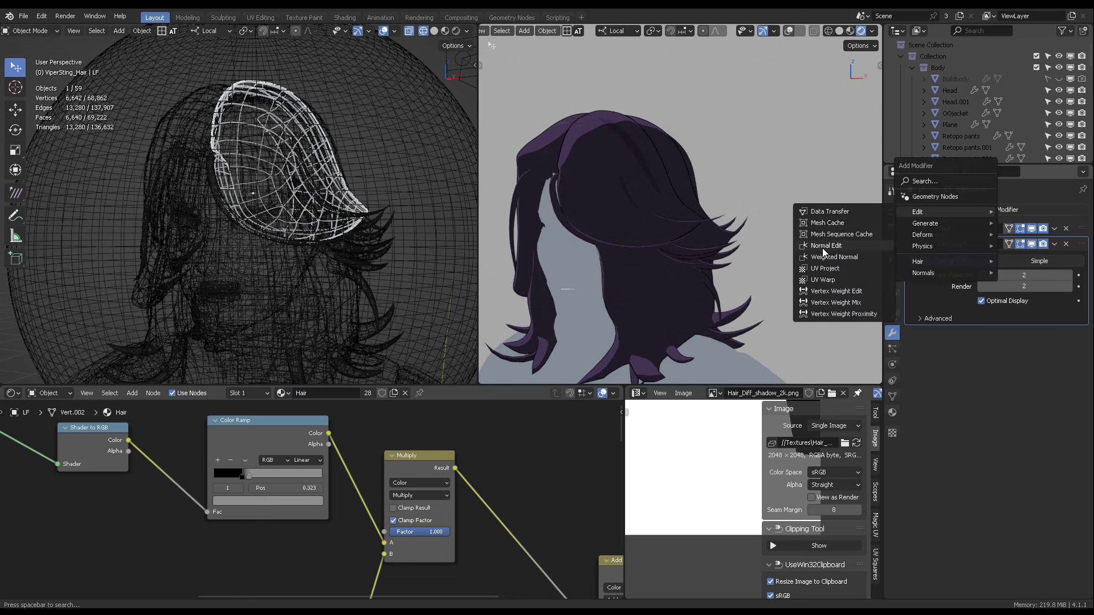
pyautogui.click(842, 246)
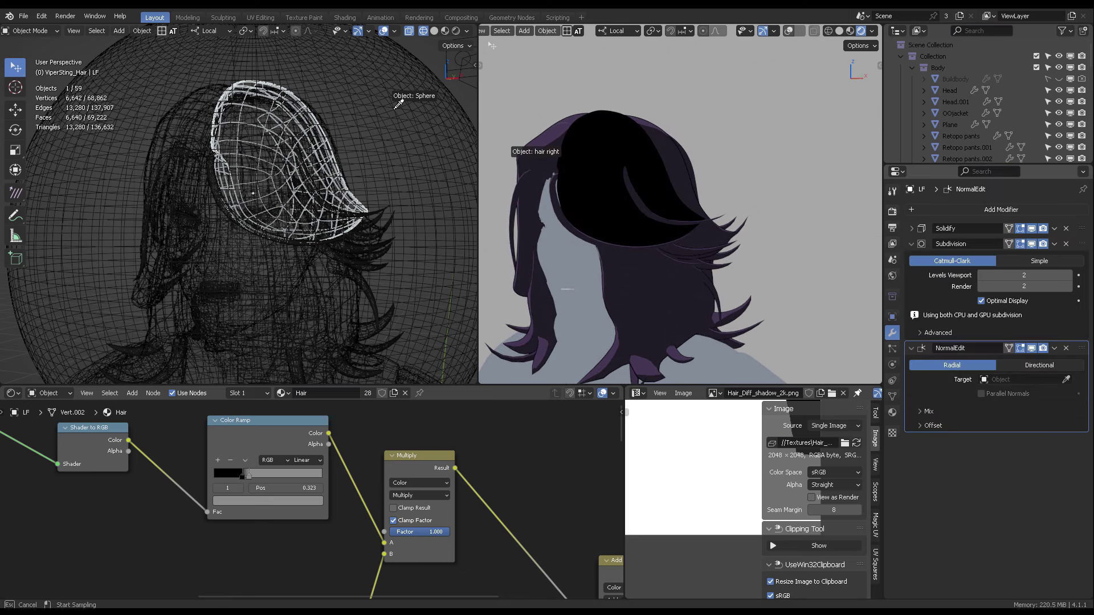
pyautogui.click(398, 104)
pyautogui.click(1020, 351)
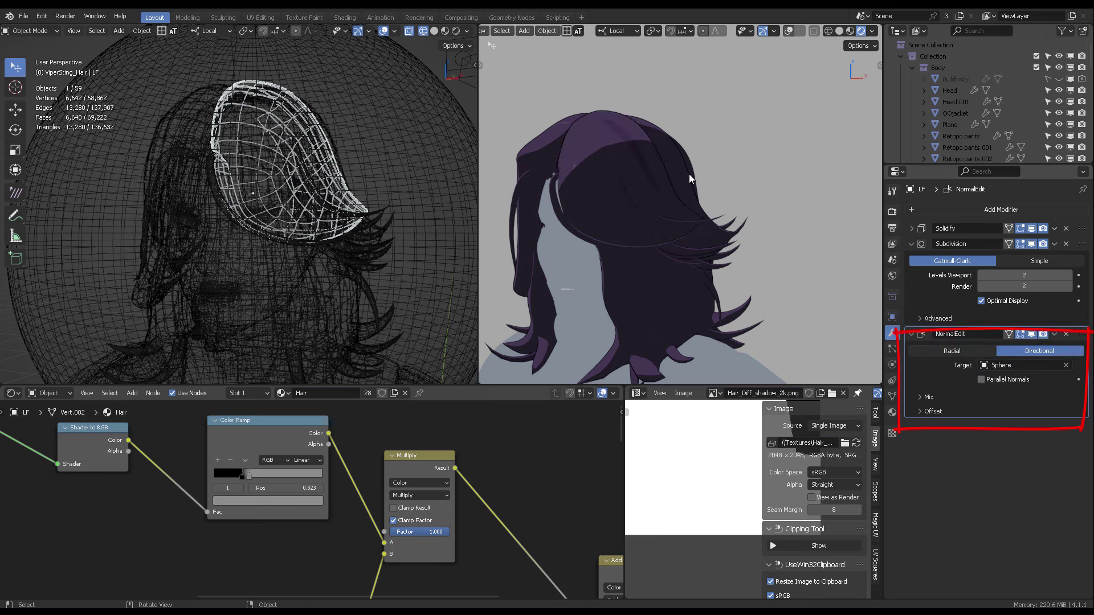
# Step: Toggle the Normal Edit modifier's viewport display and compare the hair shading from different angles
pyautogui.click(1031, 335)
pyautogui.moveTo(620, 159); pyautogui.dragTo(654, 153, button='middle')
pyautogui.moveTo(748, 177); pyautogui.dragTo(670, 171, button='middle')
pyautogui.click(743, 215)
pyautogui.moveTo(742, 215); pyautogui.dragTo(724, 228, button='middle')
pyautogui.click(712, 372)
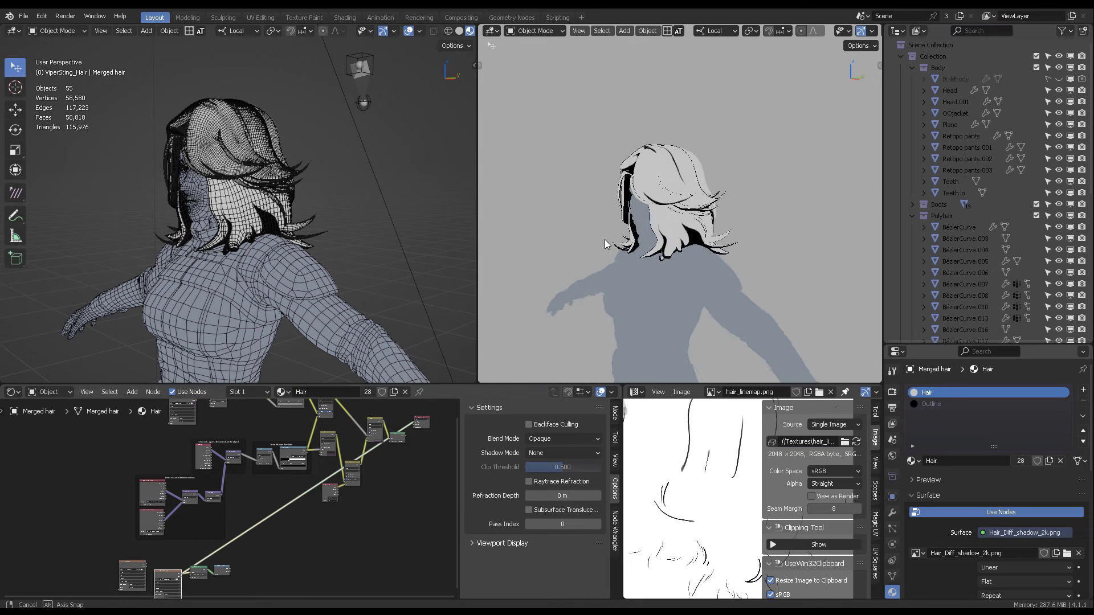
# Step: Choose the color attribute of the BézierCurve.017 hair strand in Vertex Paint and swap the brush colors
pyautogui.moveTo(587, 243)
pyautogui.mouseDown(button='middle')
pyautogui.moveTo(781, 227)
pyautogui.moveTo(725, 183)
pyautogui.mouseUp(button='middle')
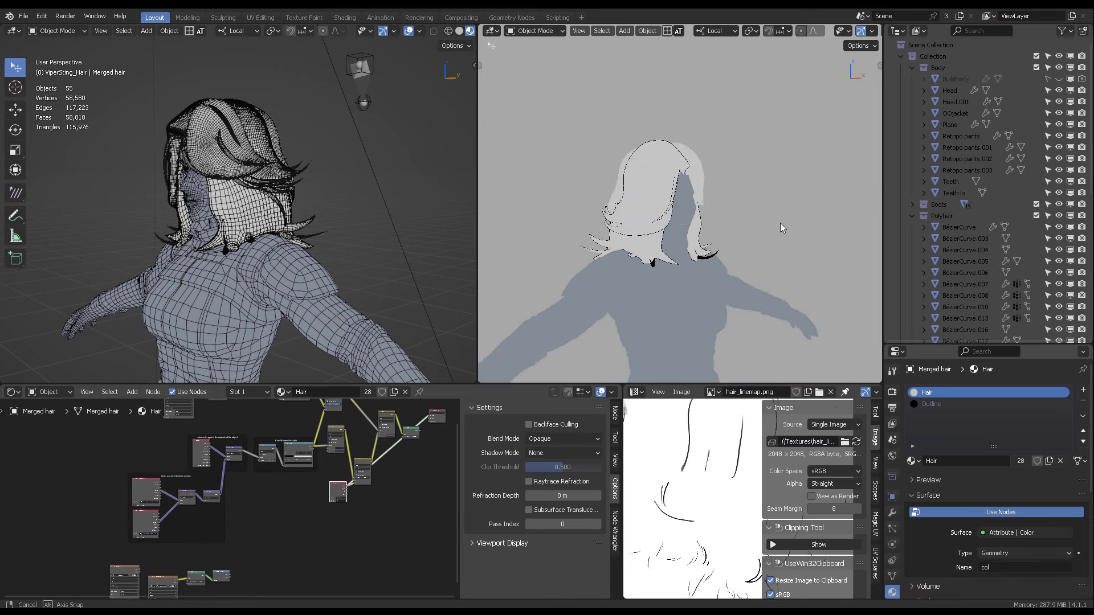
pyautogui.scroll(6, 757, 233)
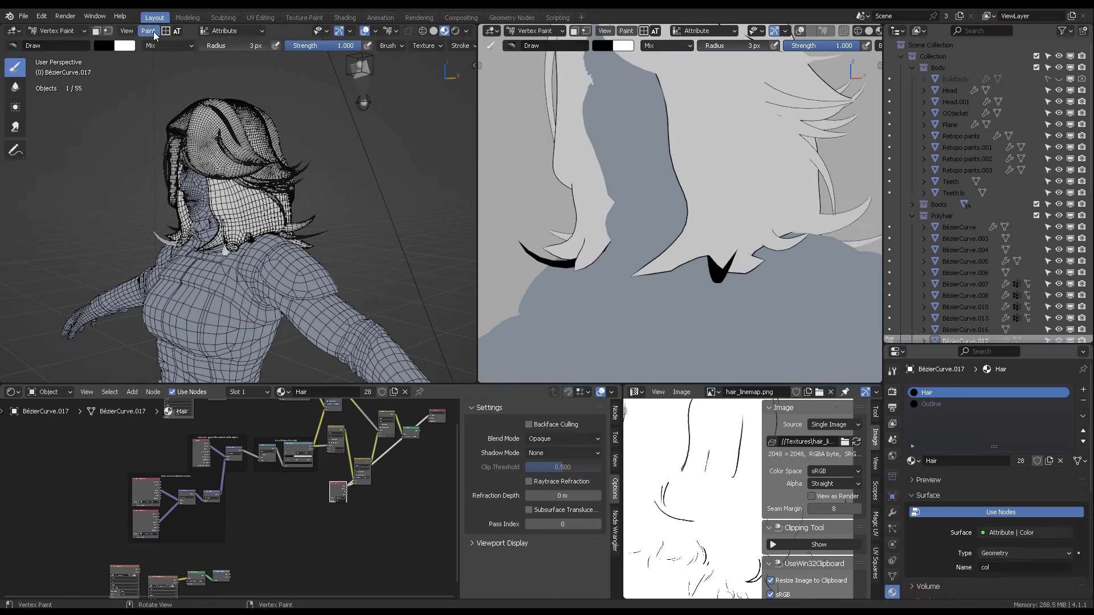
pyautogui.click(233, 31)
pyautogui.click(216, 63)
pyautogui.moveTo(332, 167); pyautogui.dragTo(371, 174, button='middle')
pyautogui.scroll(6, 300, 264)
pyautogui.press('x')
# Step: Toggle the Flip normals option in the hair piece's Solidify modifier and leave Vertex Paint
pyautogui.click(892, 513)
pyautogui.click(911, 422)
pyautogui.click(981, 578)
pyautogui.scroll(-2, 981, 570)
pyautogui.hotkey('ctrl', 'Tab')
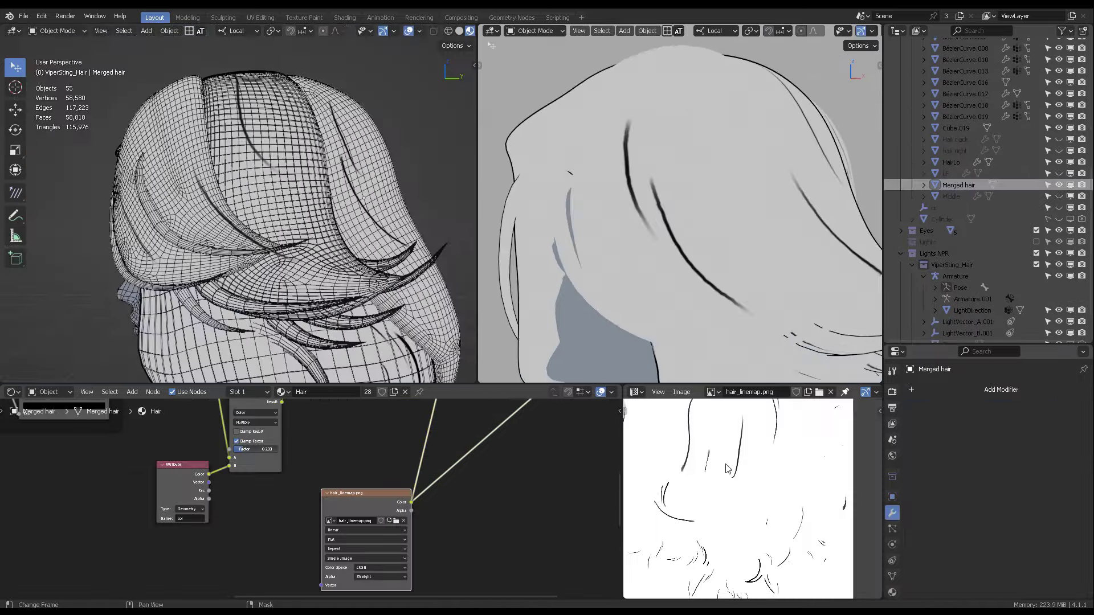
# Step: Examine the painted strokes of hair_linemap.png in a maximized Image Editor and restore the layout
pyautogui.hotkey('ctrl', 'alt', 'space')
pyautogui.scroll(4, 567, 477)
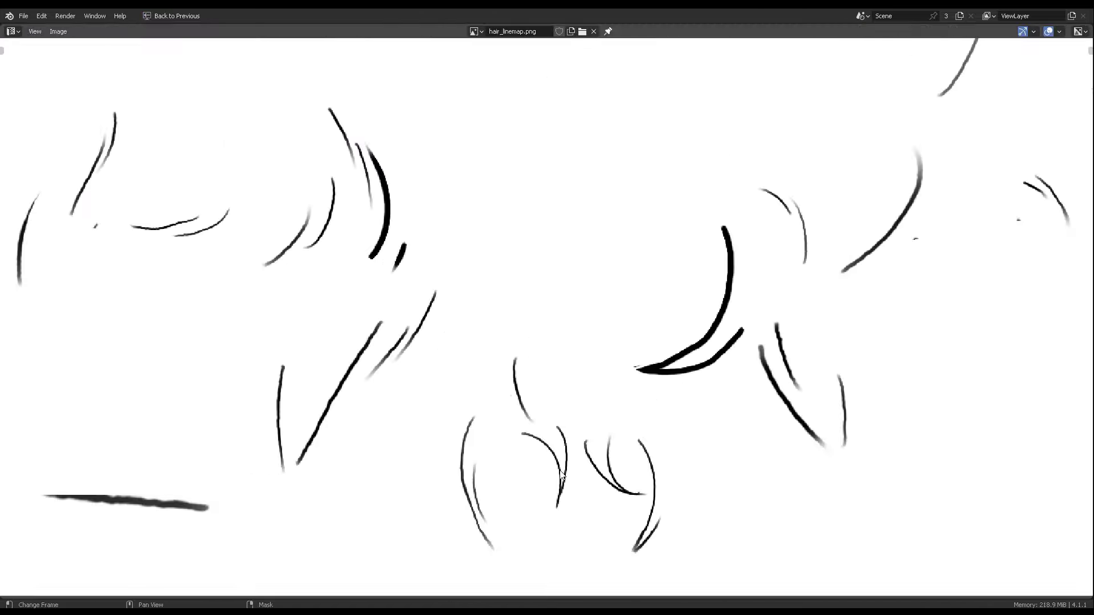
pyautogui.hotkey('ctrl', 'alt', 'space')
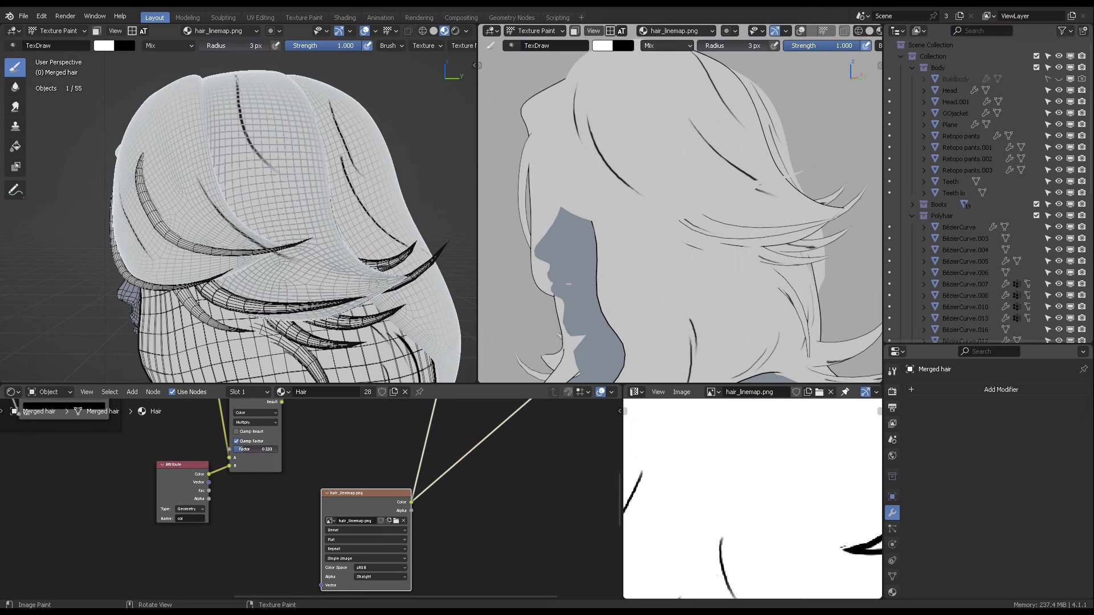
pyautogui.scroll(8, 678, 211)
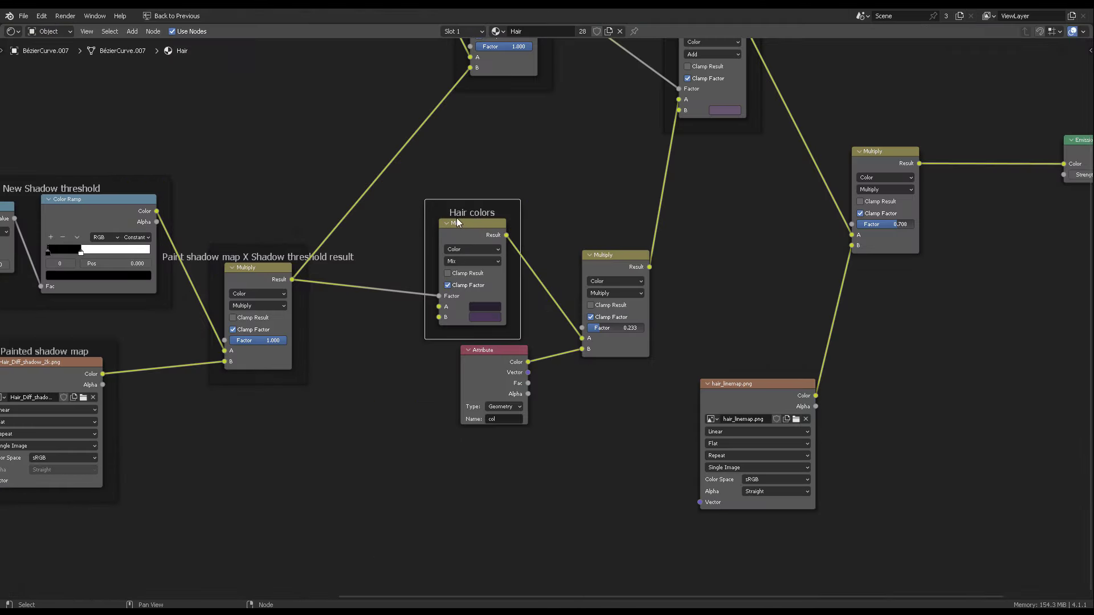
# Step: Rename the Hair colors frame to "Hair Shadow and normal color"
pyautogui.press('F2')
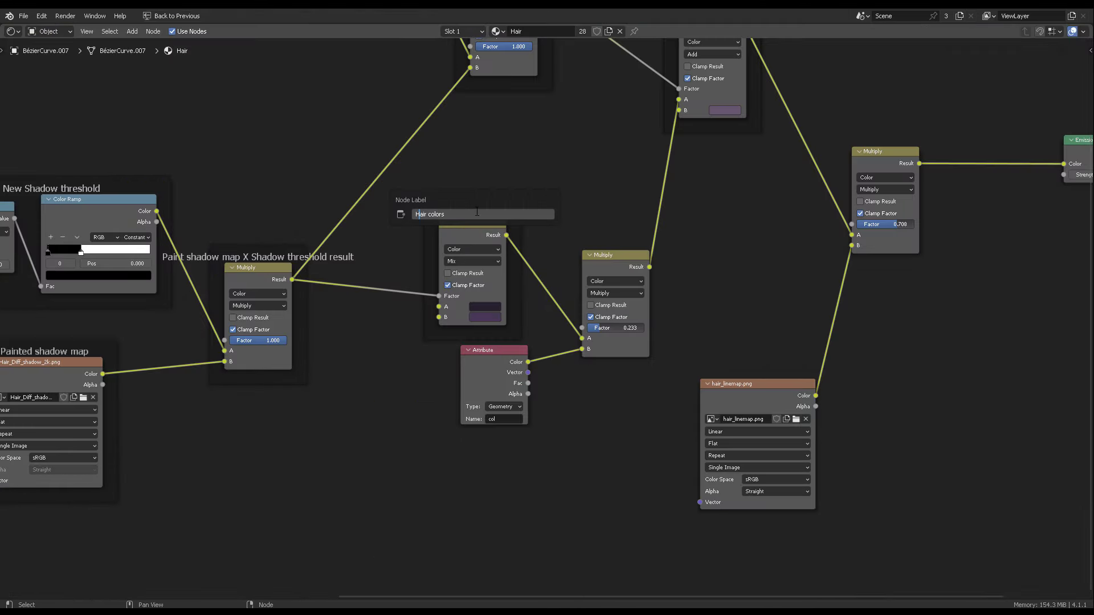
pyautogui.write('rmal')
pyautogui.press('Return')
# Step: Wrap the Attribute node in a new frame and label it as vertex paint
pyautogui.moveTo(661, 156); pyautogui.dragTo(714, 80, button='middle')
pyautogui.moveTo(532, 290); pyautogui.dragTo(503, 347)
pyautogui.hotkey('ctrl', 'j')
pyautogui.press('F2')
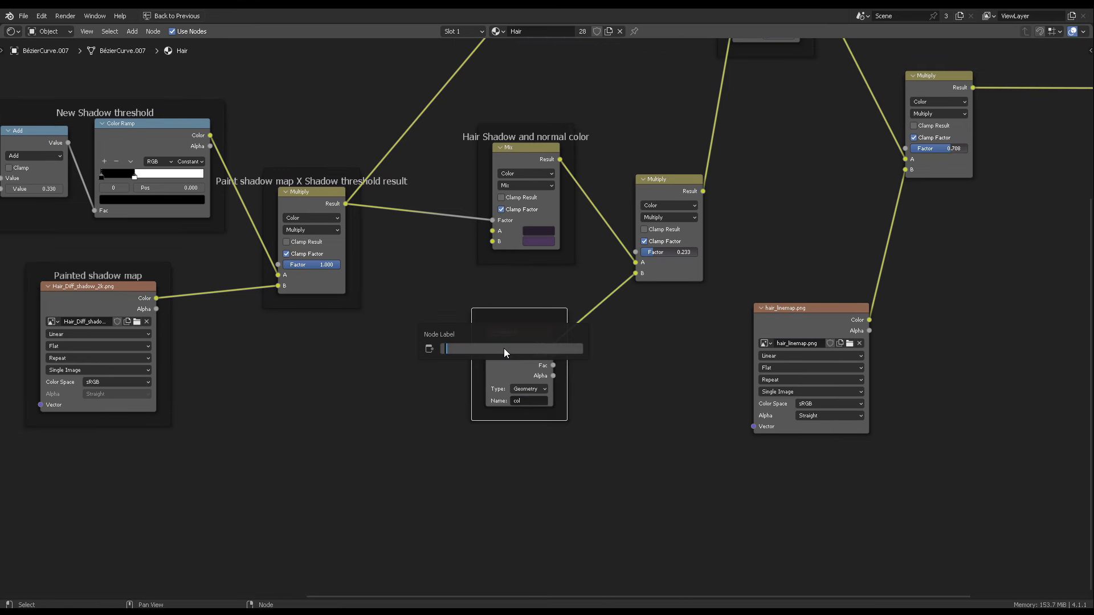
pyautogui.write('vertex pain')
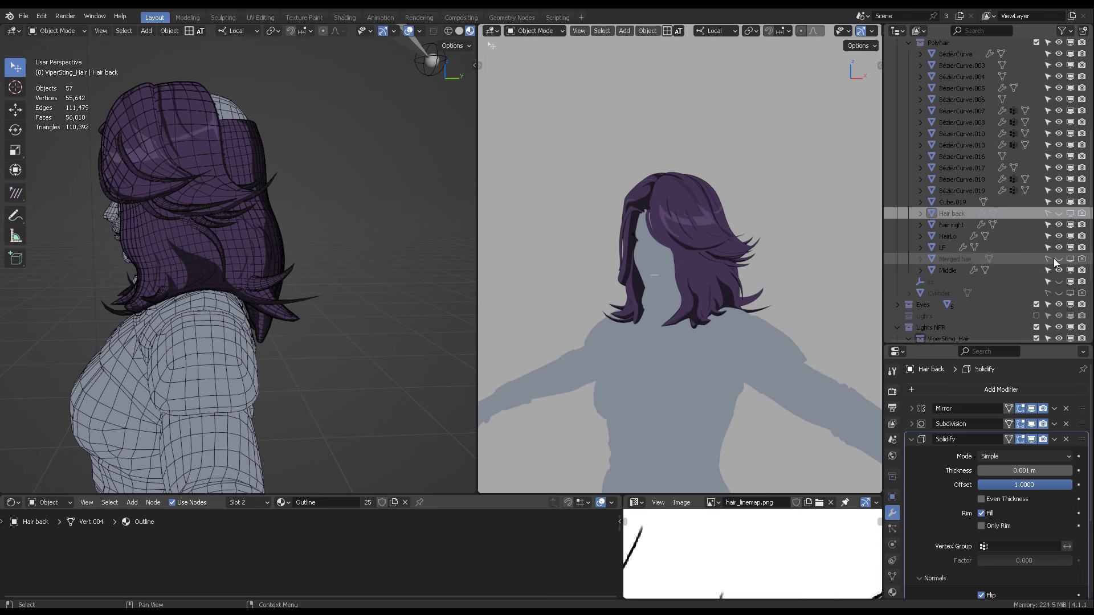
# Step: Enable rendering of the Hair back object in the Polyhair collection and view the complete hair
pyautogui.click(1082, 215)
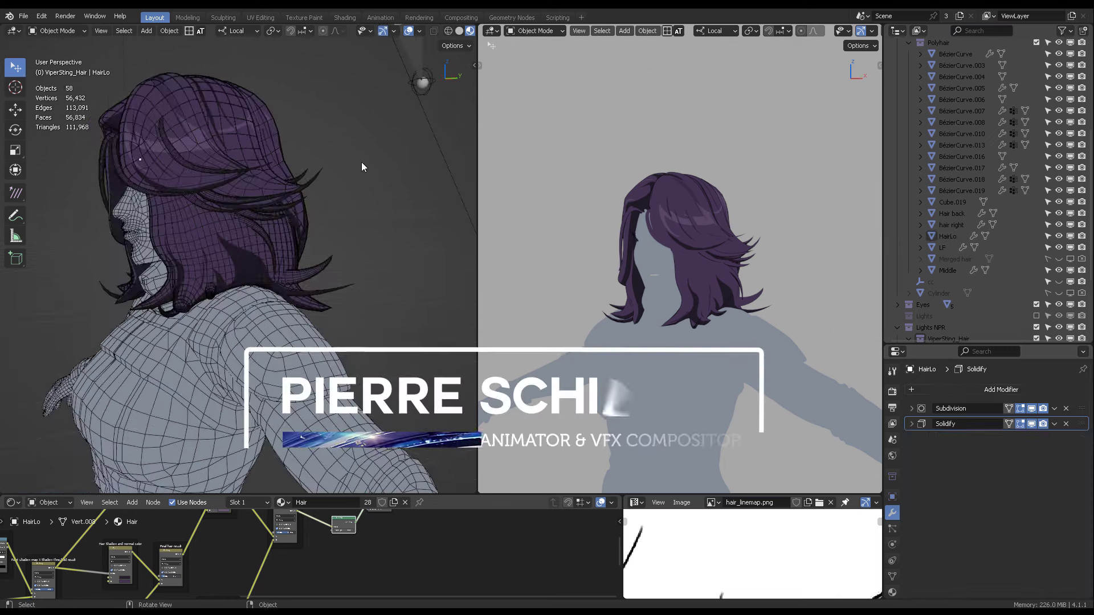
pyautogui.moveTo(341, 171); pyautogui.dragTo(214, 177, button='middle')
pyautogui.keyDown('ctrl'); pyautogui.moveTo(334, 251); pyautogui.dragTo(337, 296, button='middle'); pyautogui.keyUp('ctrl')
pyautogui.moveTo(328, 285); pyautogui.dragTo(312, 208, button='middle')
pyautogui.keyDown('ctrl'); pyautogui.moveTo(740, 284); pyautogui.dragTo(842, 311, button='middle'); pyautogui.keyUp('ctrl')
# Step: Put the armature in Pose Mode and trackball-rotate the light bone to relight the finished hair
pyautogui.click(350, 109)
pyautogui.hotkey('ctrl', 'Tab')
pyautogui.press('r')
pyautogui.press('r')
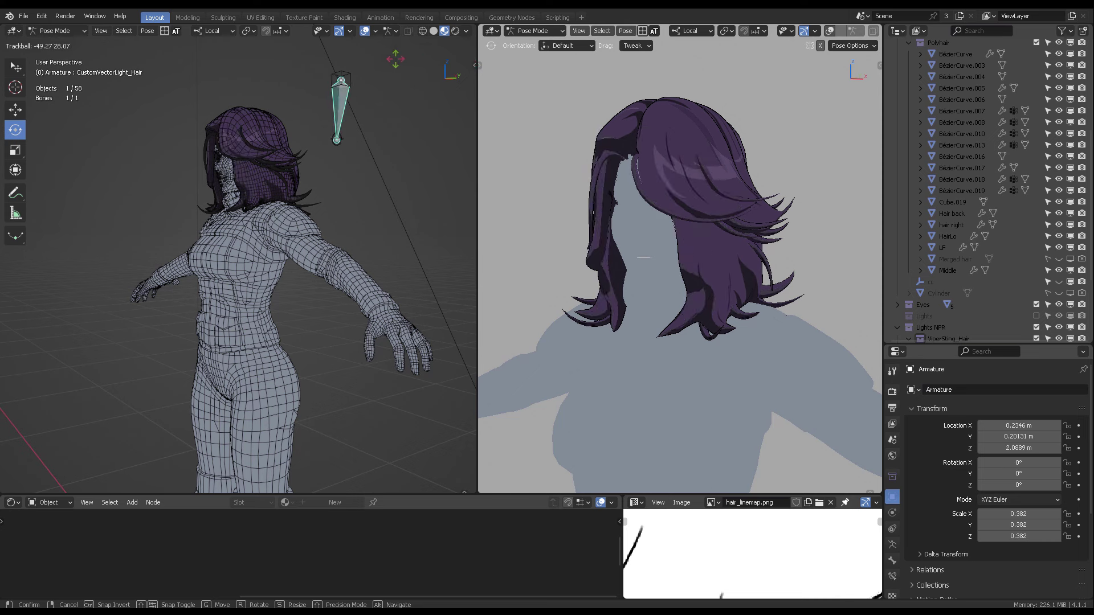
pyautogui.click(384, 55)
pyautogui.moveTo(704, 191); pyautogui.dragTo(800, 187, button='middle')
# Step: Trackball-rotate the light bone again while viewing the hair from the front, and undo the last change
pyautogui.press('KP_1')
pyautogui.press('r')
pyautogui.press('r')
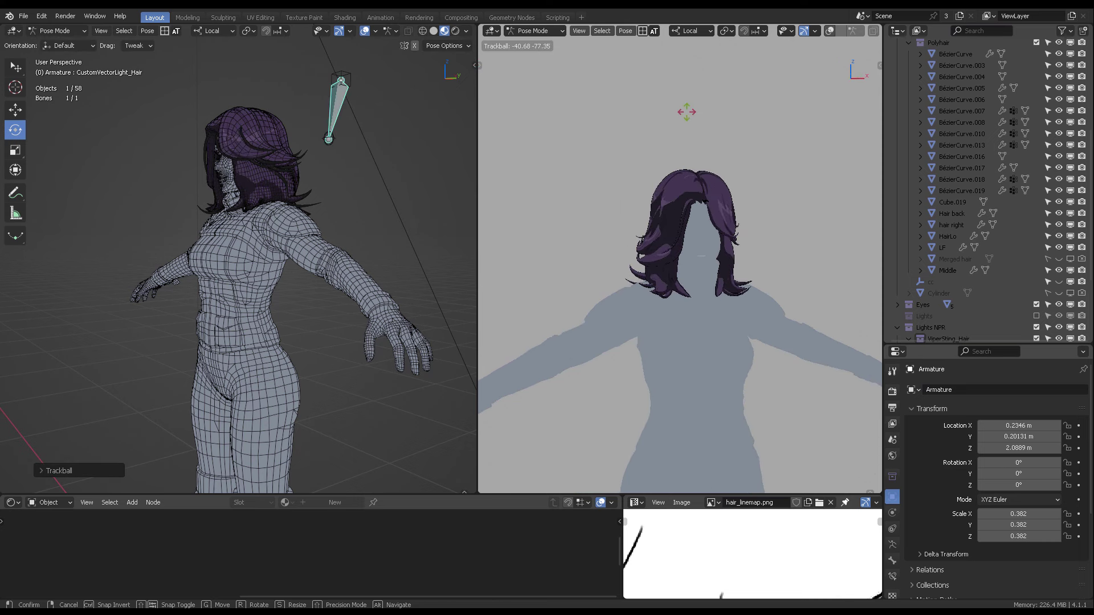
pyautogui.click(647, 165)
pyautogui.moveTo(641, 168); pyautogui.dragTo(718, 173, button='middle')
pyautogui.hotkey('ctrl', 'z')
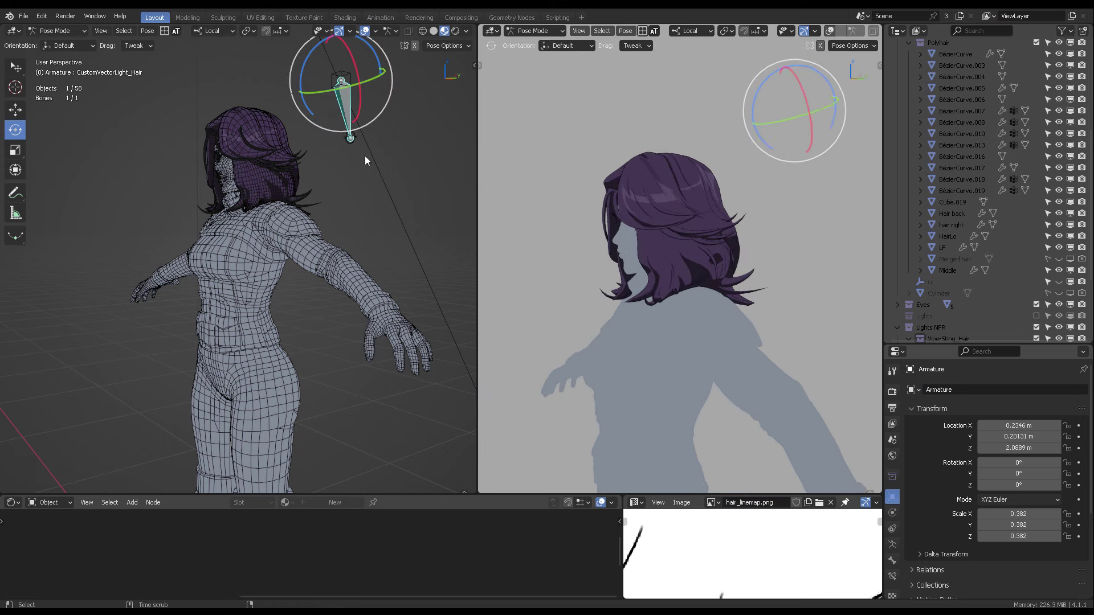